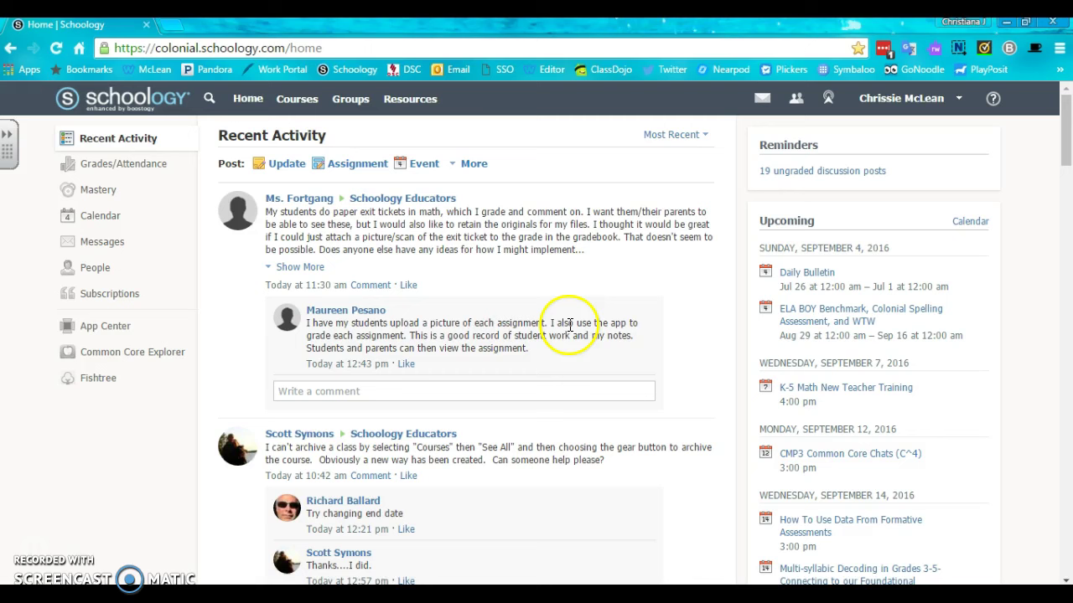
# Scroll through the Schoology page to look over its contents
pyautogui.scroll(-7, 407, 436)
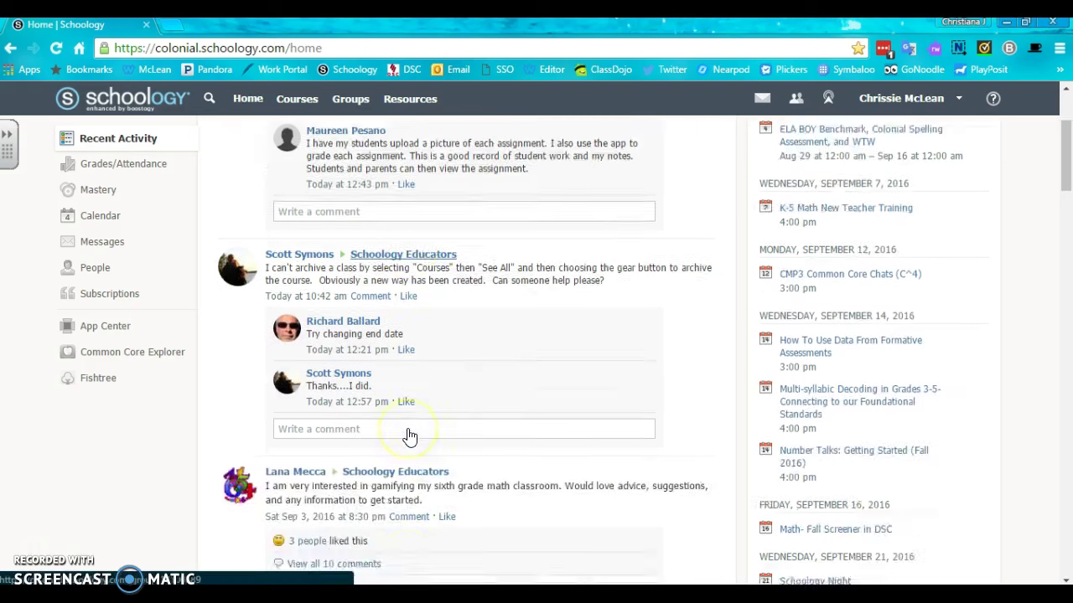
pyautogui.scroll(-4, 408, 435)
pyautogui.scroll(11, 407, 436)
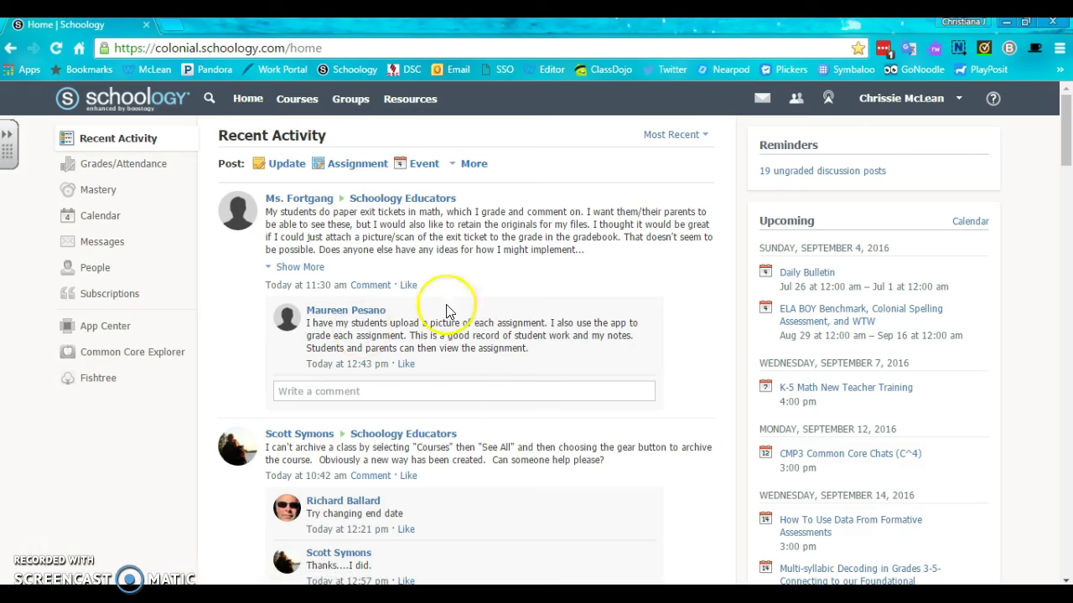
pyautogui.scroll(-2, 512, 424)
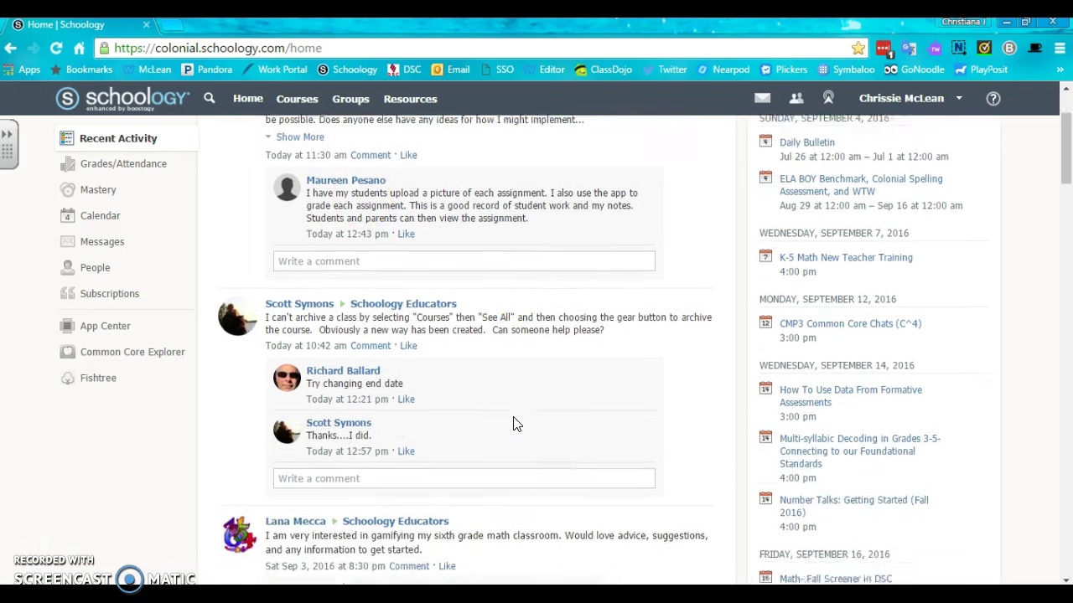
pyautogui.scroll(2, 512, 424)
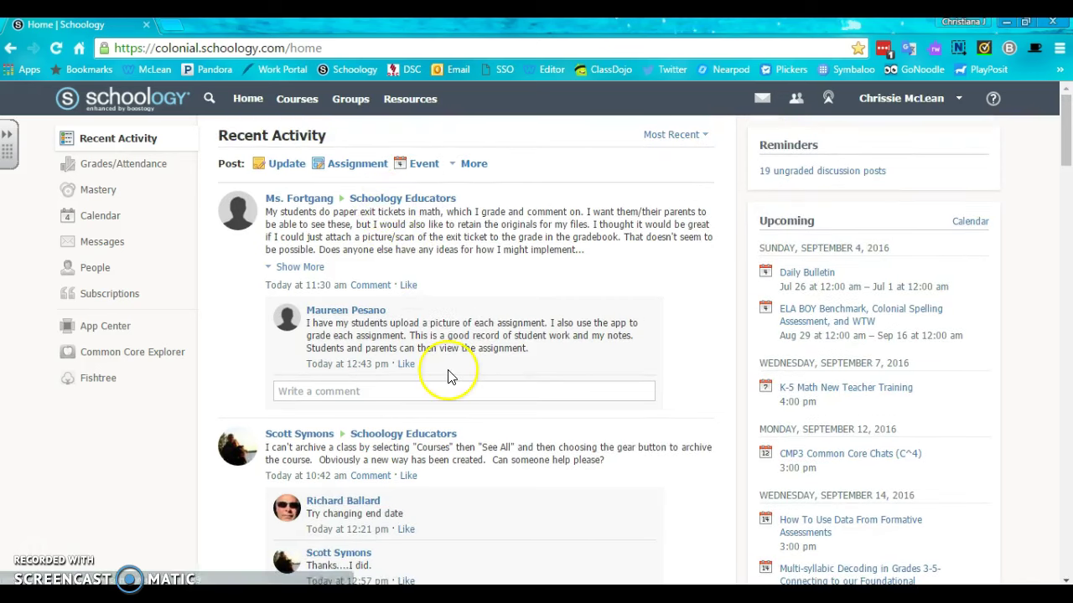
pyautogui.scroll(-4, 447, 374)
pyautogui.scroll(-7, 450, 379)
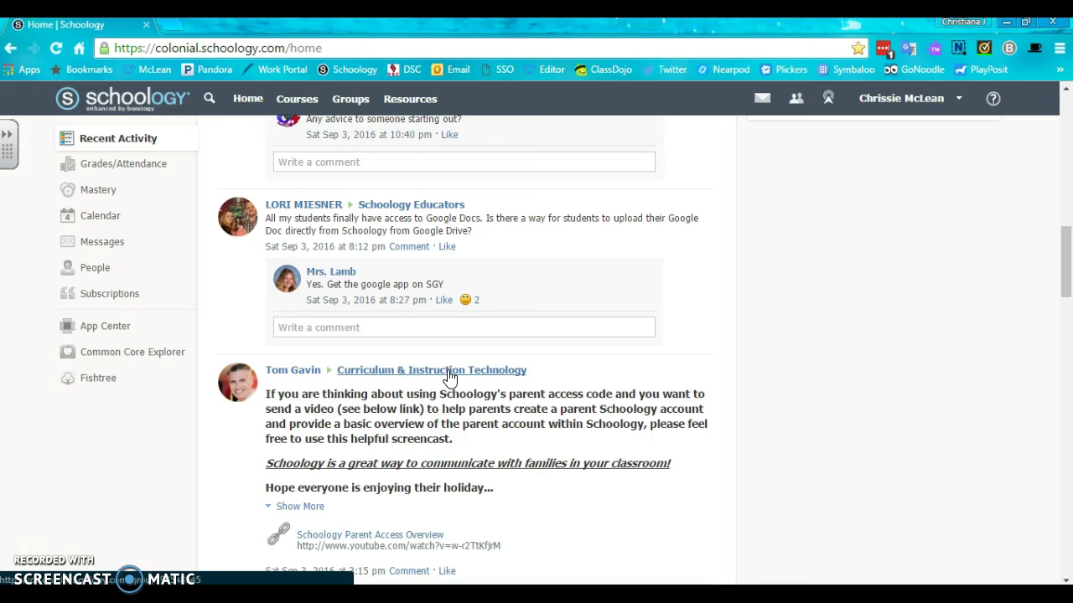
pyautogui.click(451, 374)
pyautogui.scroll(-4, 452, 372)
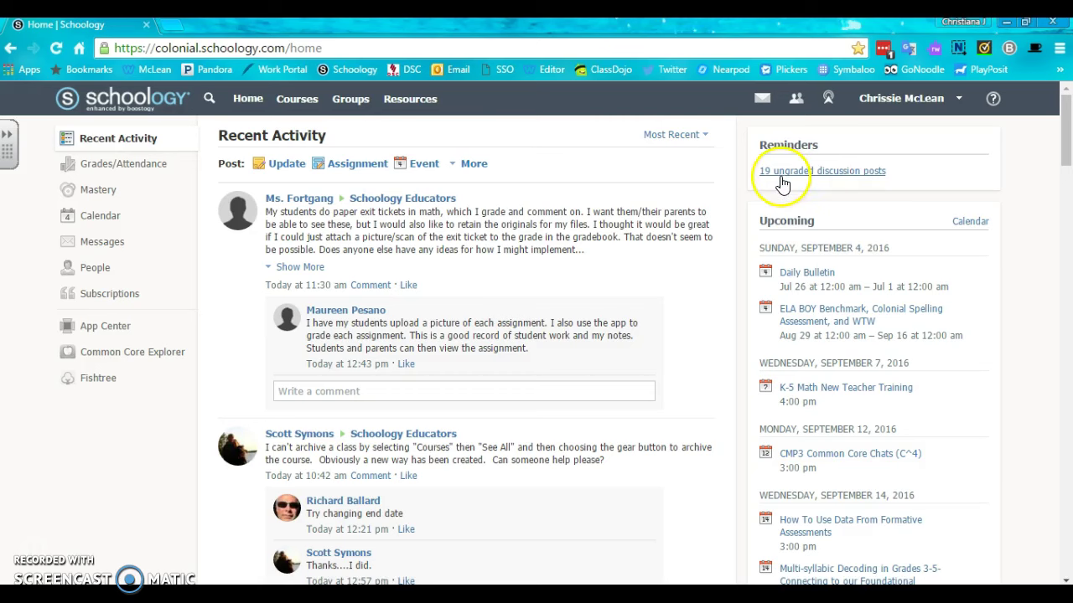
pyautogui.scroll(-4, 846, 290)
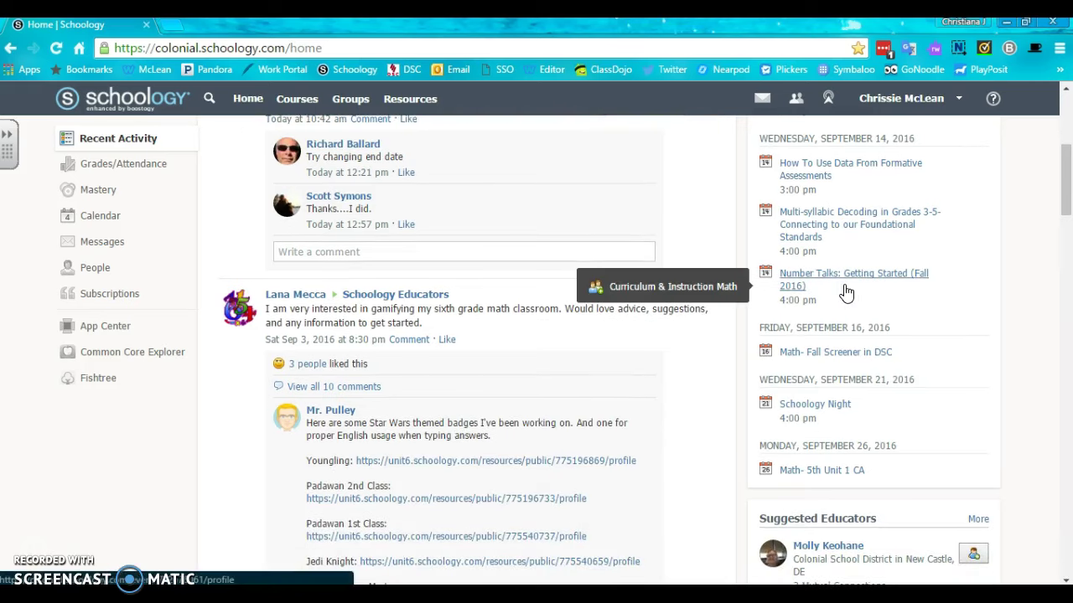
pyautogui.scroll(-3, 847, 291)
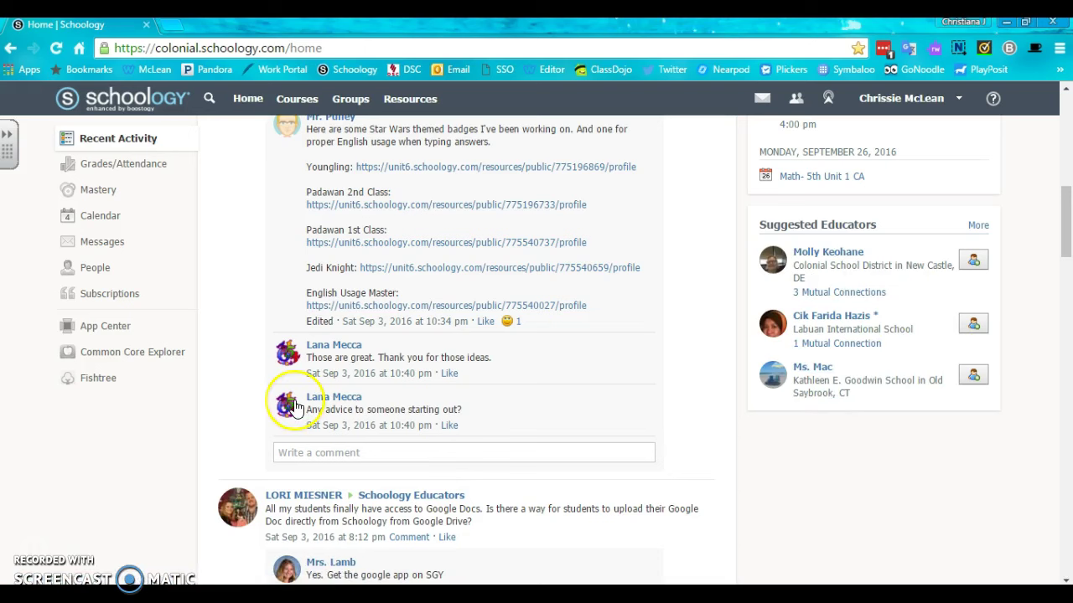
pyautogui.scroll(5, 293, 406)
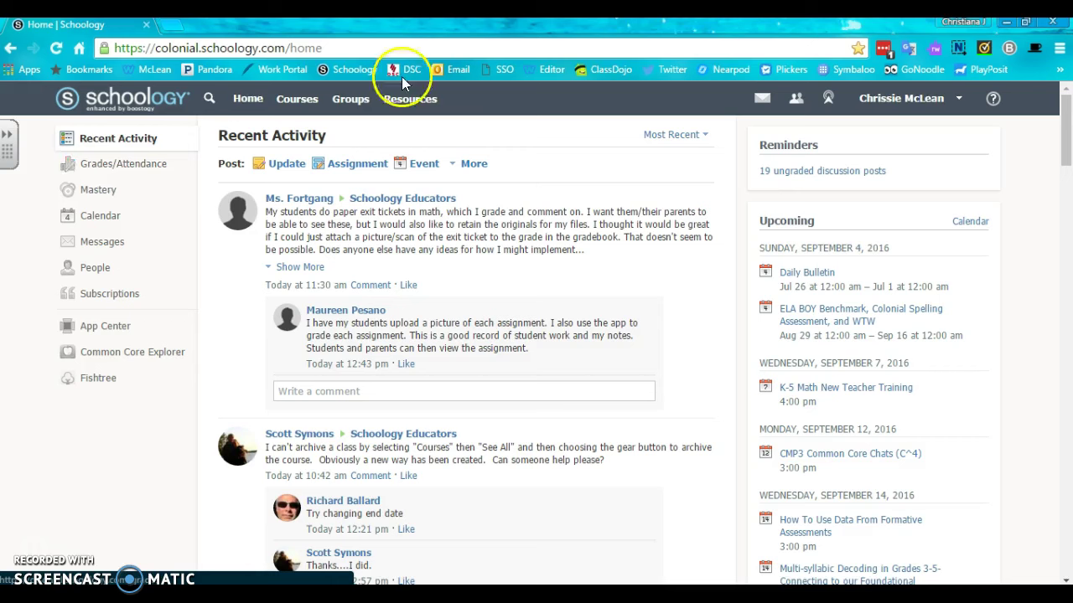
# Open the Substitute Teacher Day: Section 1 course from the Courses list
pyautogui.click(300, 102)
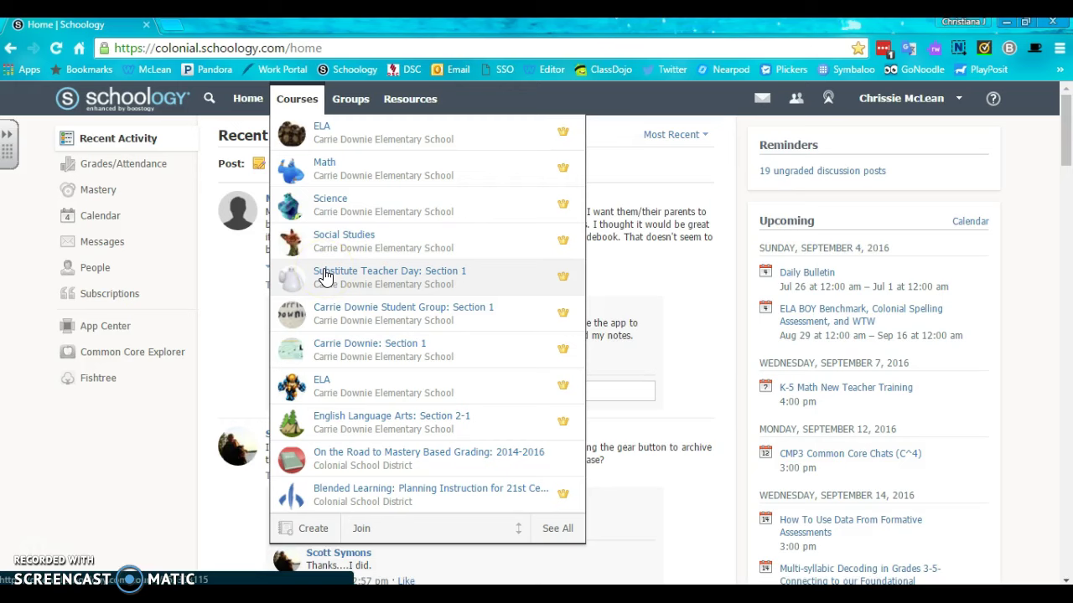
pyautogui.click(325, 276)
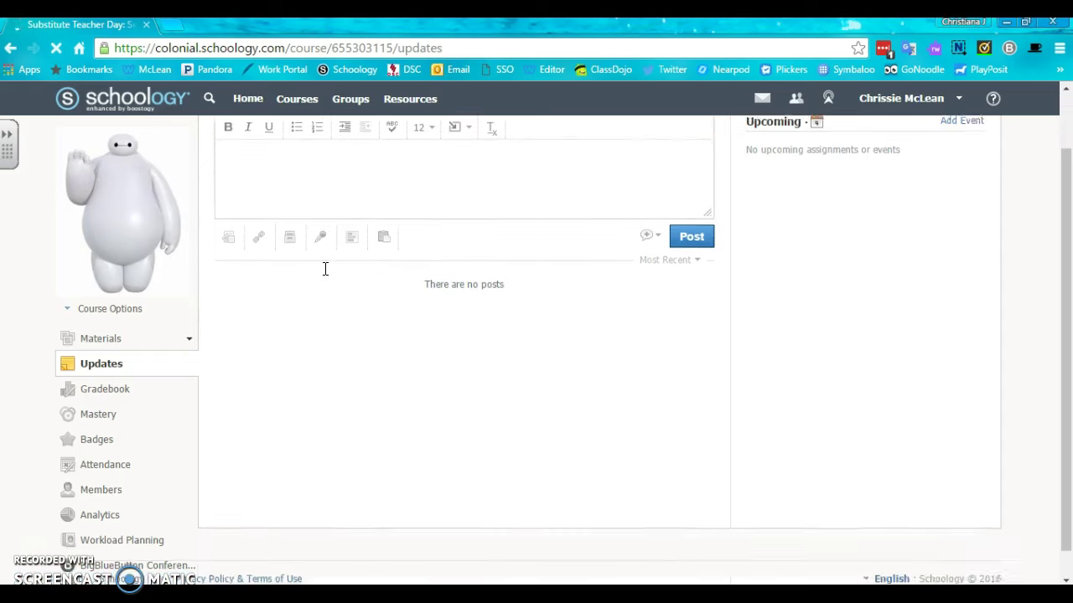
pyautogui.scroll(-1, 325, 276)
pyautogui.click(457, 218)
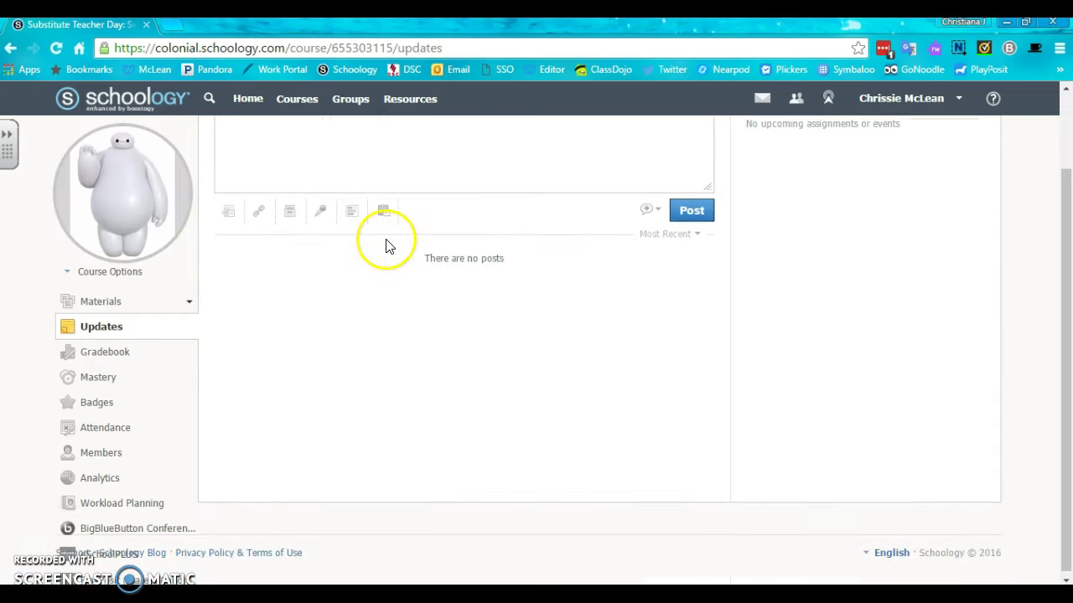
pyautogui.scroll(2, 385, 240)
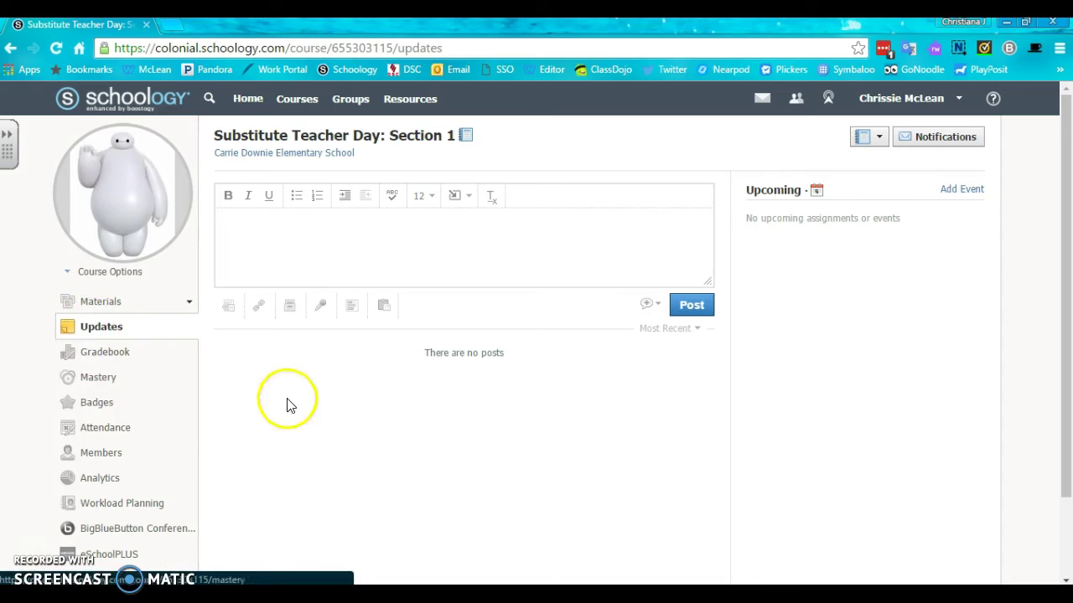
# Visit English Language Arts: Section 3-1, return to Substitute Teacher Day, and view its Materials
pyautogui.click(297, 102)
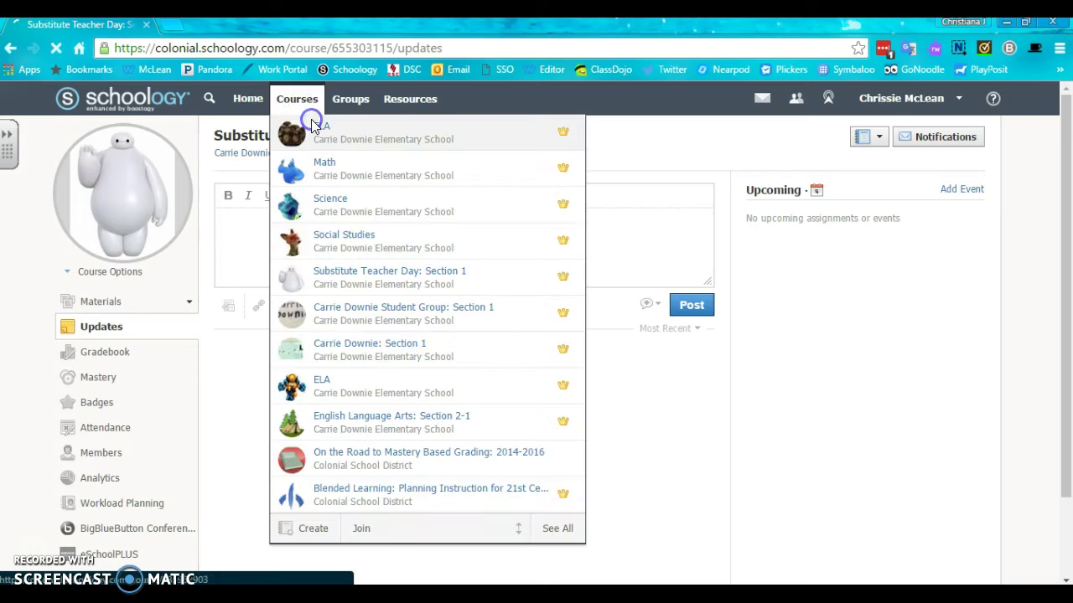
pyautogui.click(318, 134)
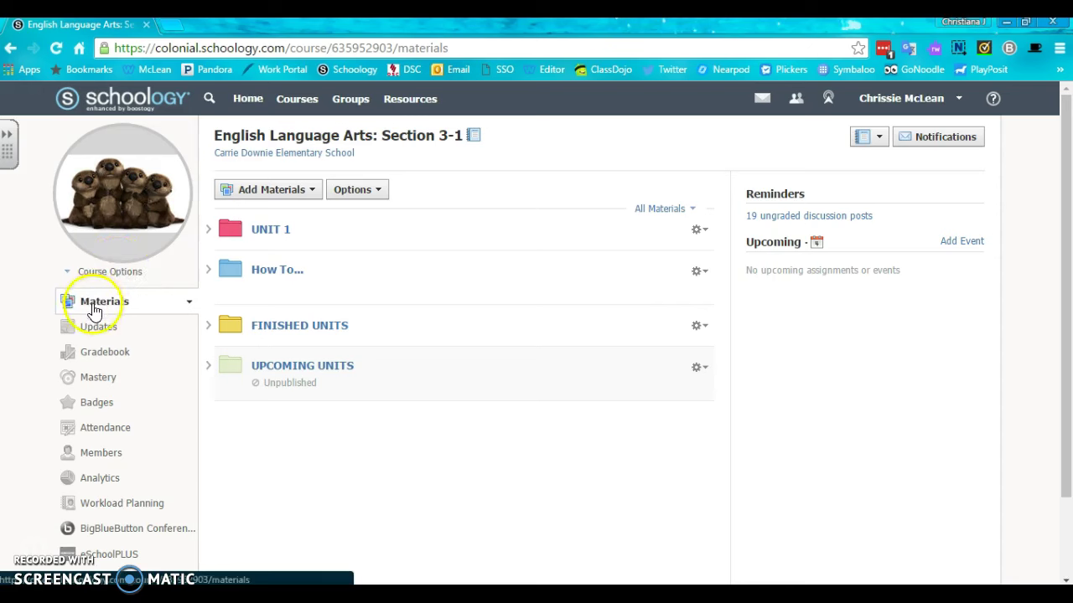
pyautogui.click(306, 105)
pyautogui.click(323, 284)
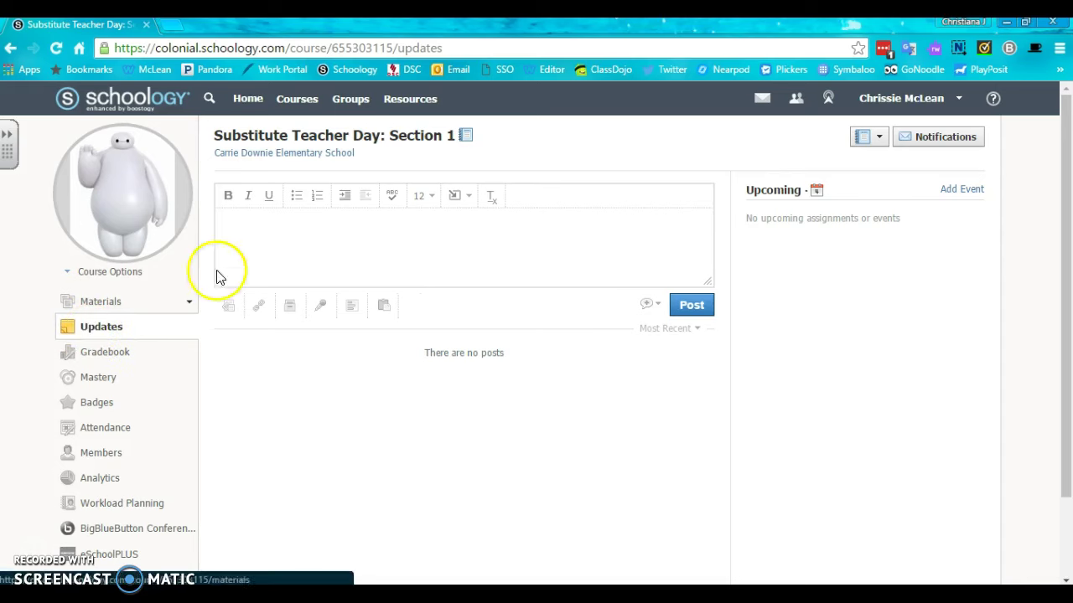
pyautogui.click(336, 261)
pyautogui.click(106, 306)
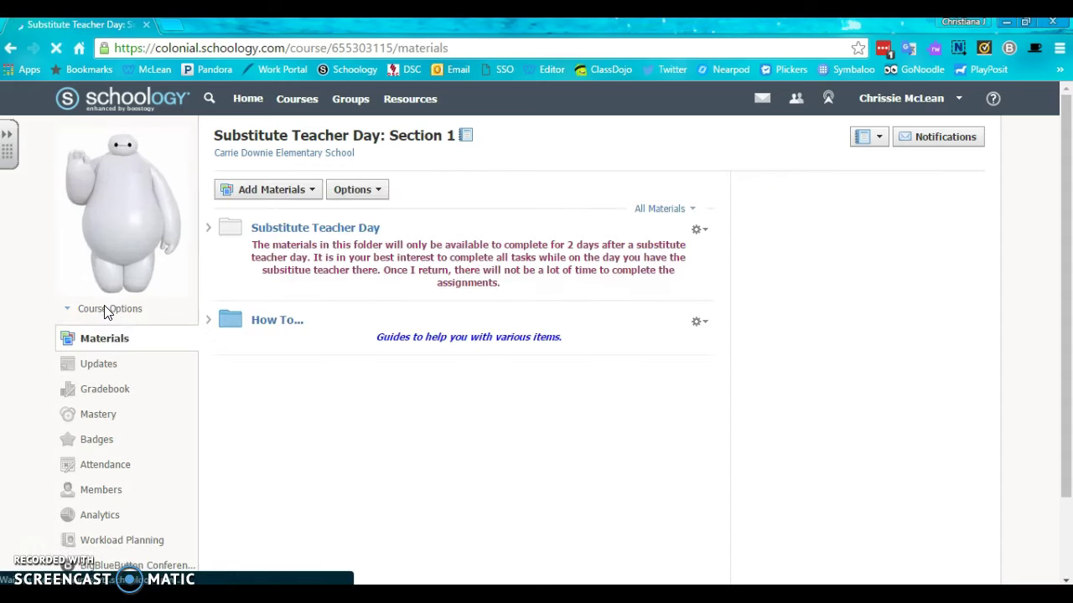
# Look through the course Options menu, then show the Add Materials list of material types
pyautogui.moveTo(317, 334); pyautogui.dragTo(374, 344)
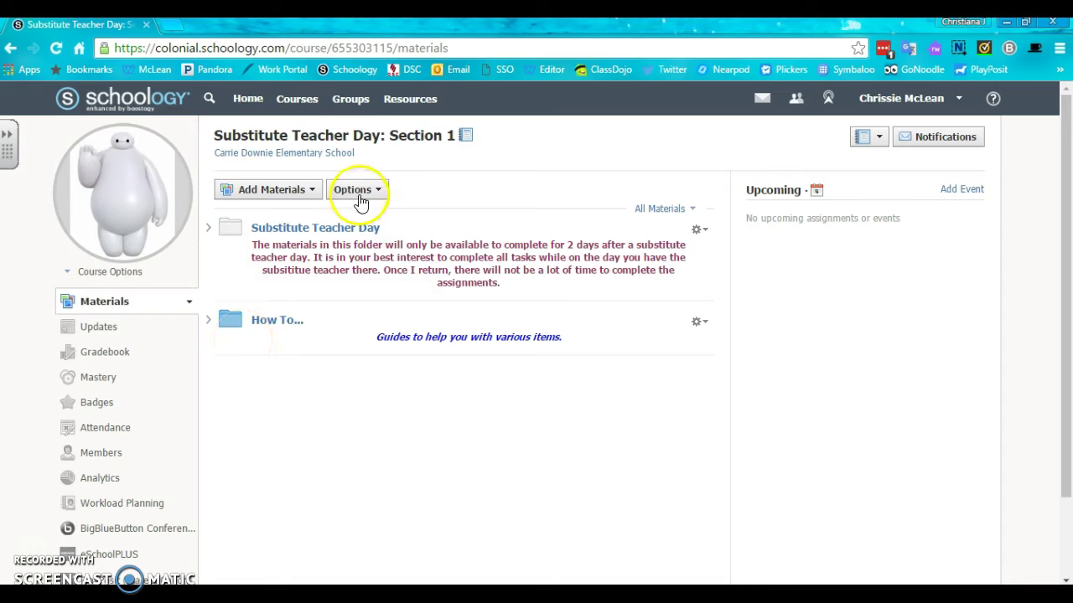
pyautogui.click(373, 194)
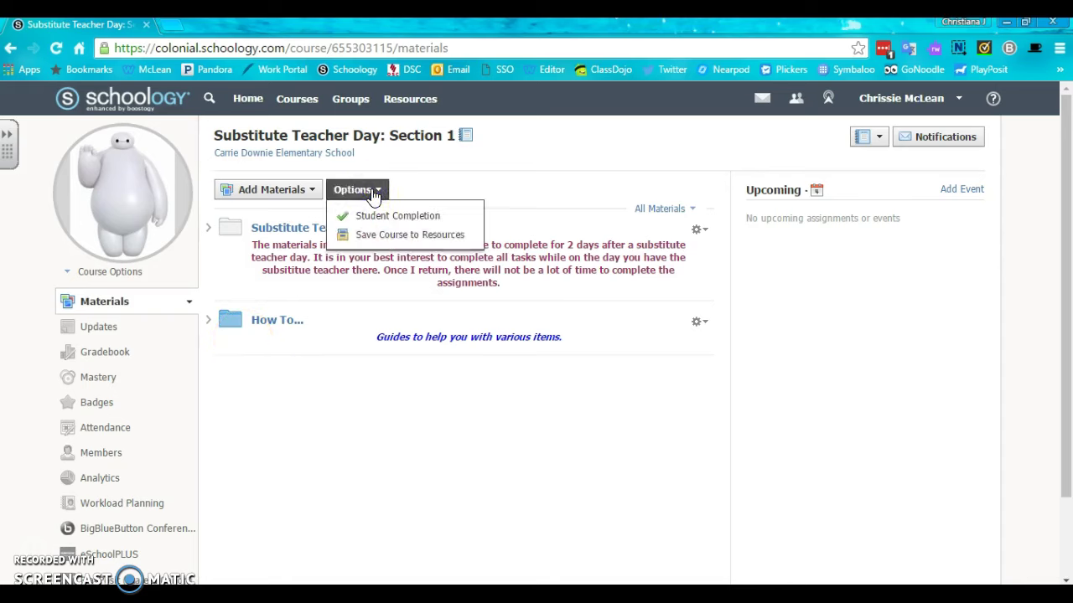
pyautogui.click(374, 194)
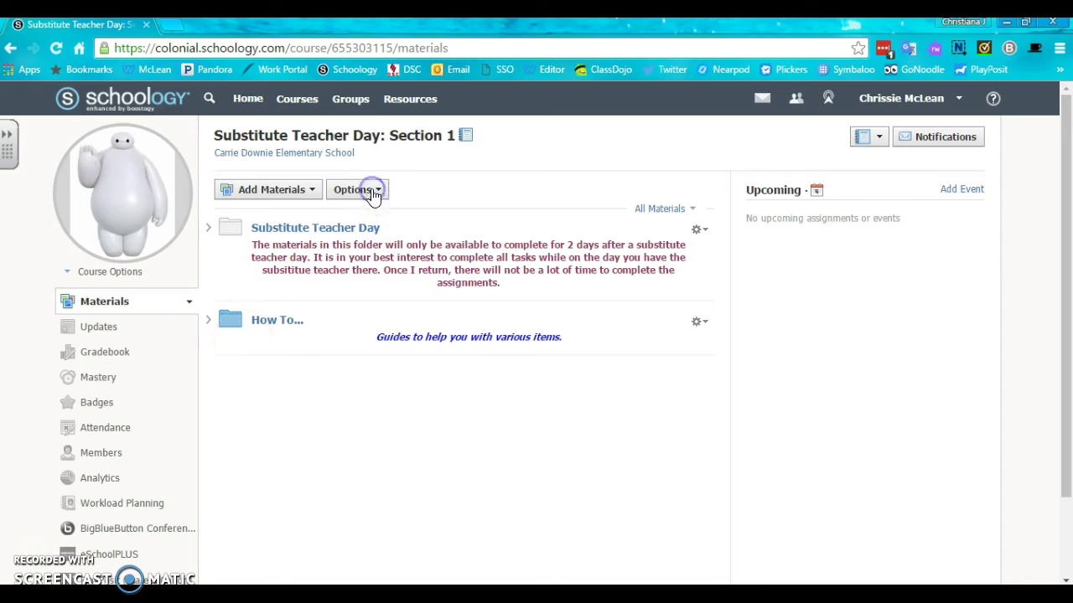
pyautogui.click(303, 192)
pyautogui.click(302, 190)
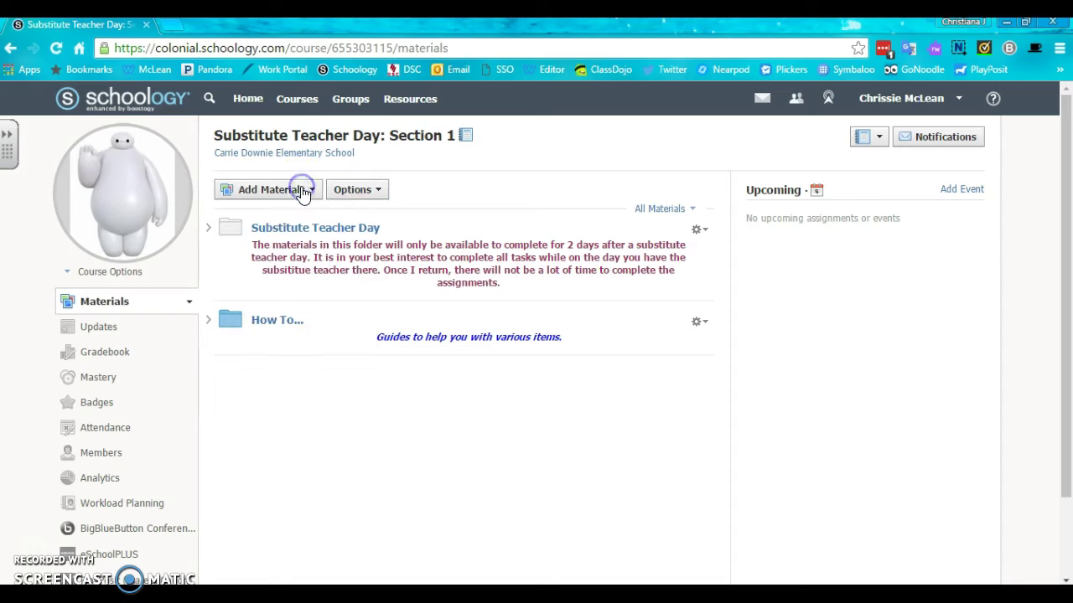
pyautogui.click(378, 198)
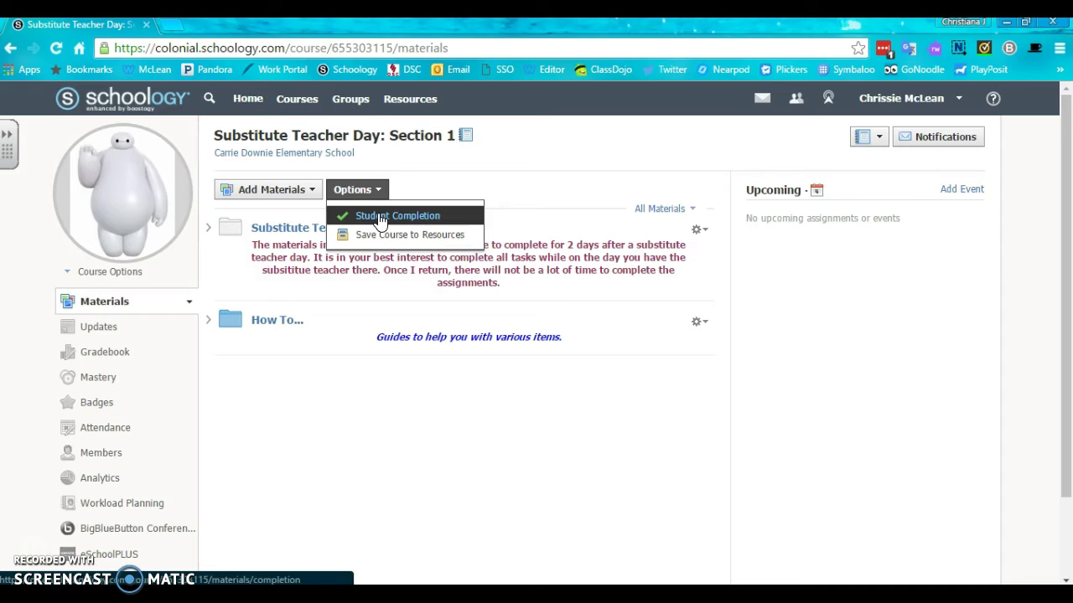
pyautogui.click(379, 235)
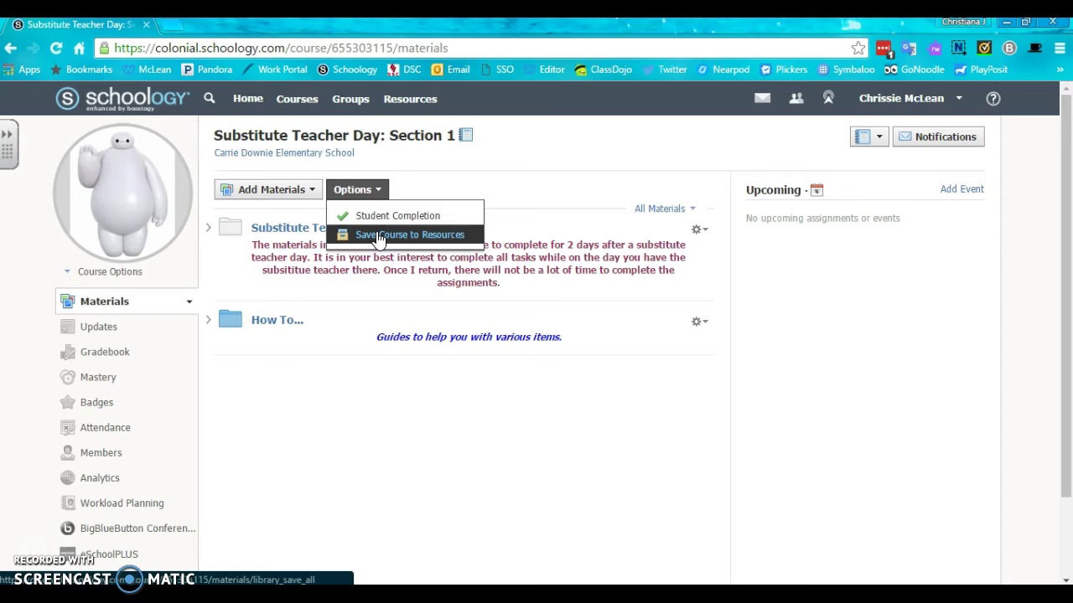
pyautogui.click(356, 193)
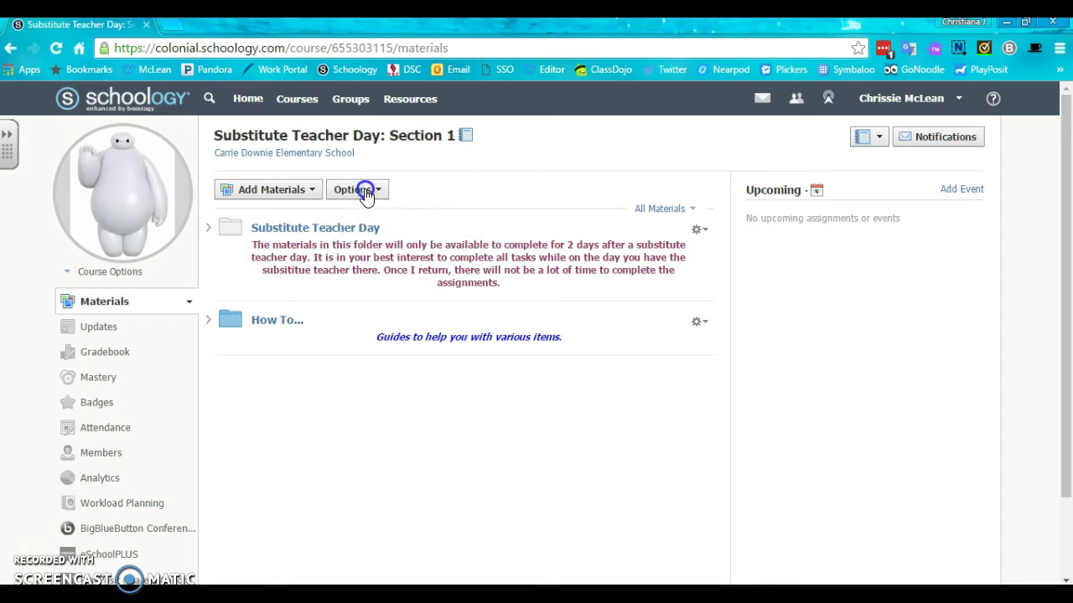
pyautogui.click(301, 193)
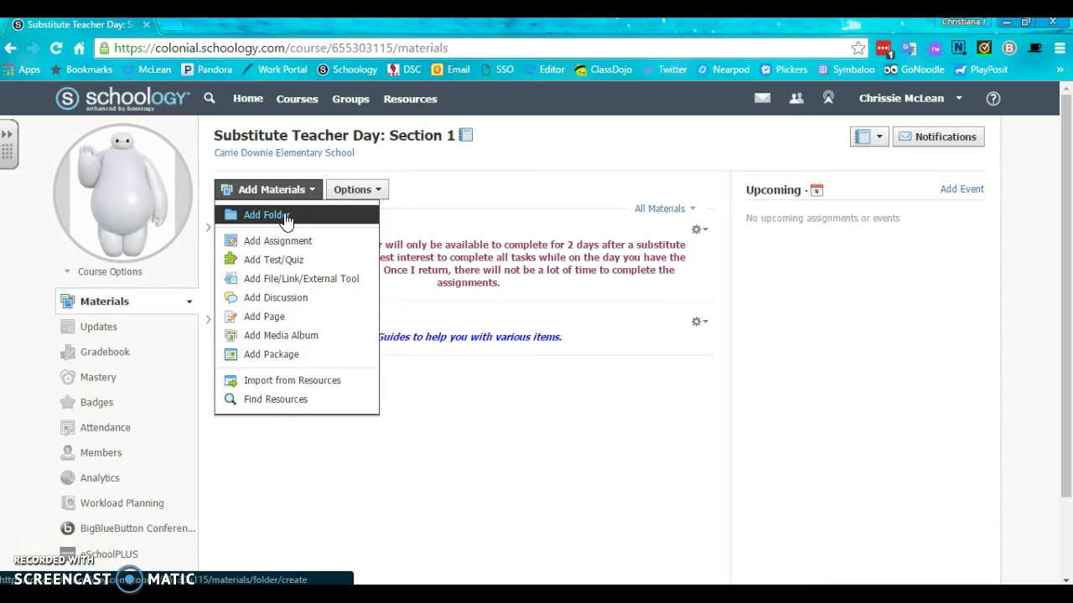
# Create a published folder 'Wrinkle in Time' with description 'Book Club for STAR Reading'
pyautogui.click(285, 215)
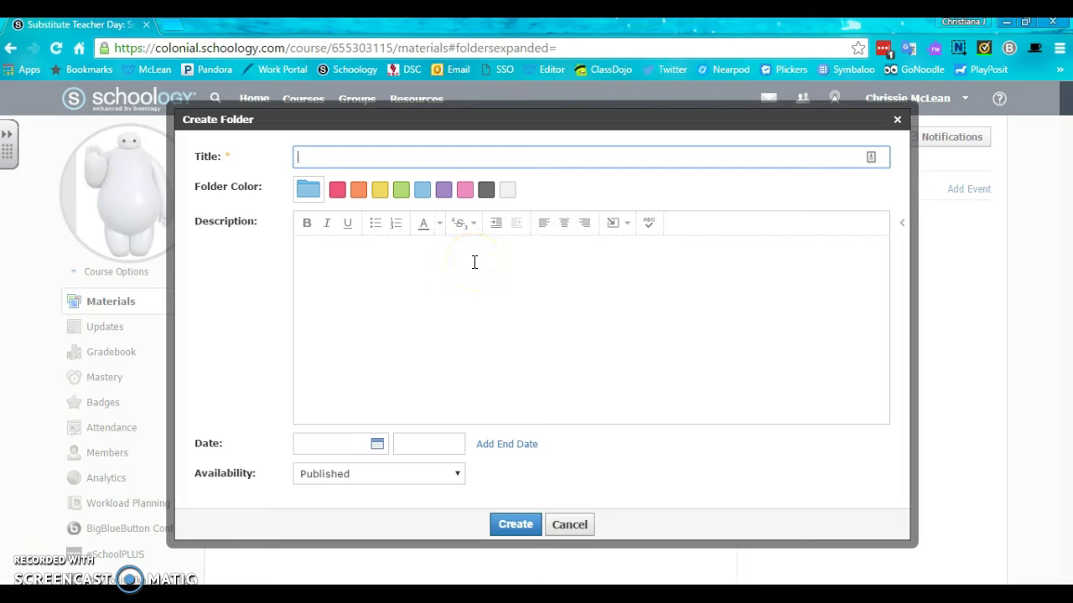
pyautogui.write('Wrinkle in Time')
pyautogui.click(412, 267)
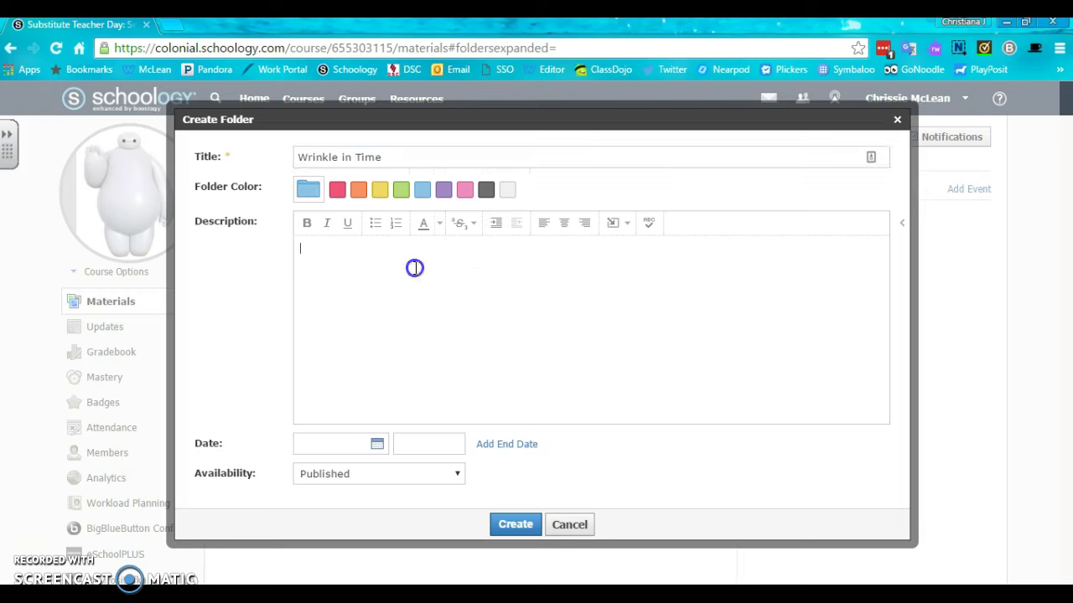
pyautogui.write('Book Club for STAR Reading')
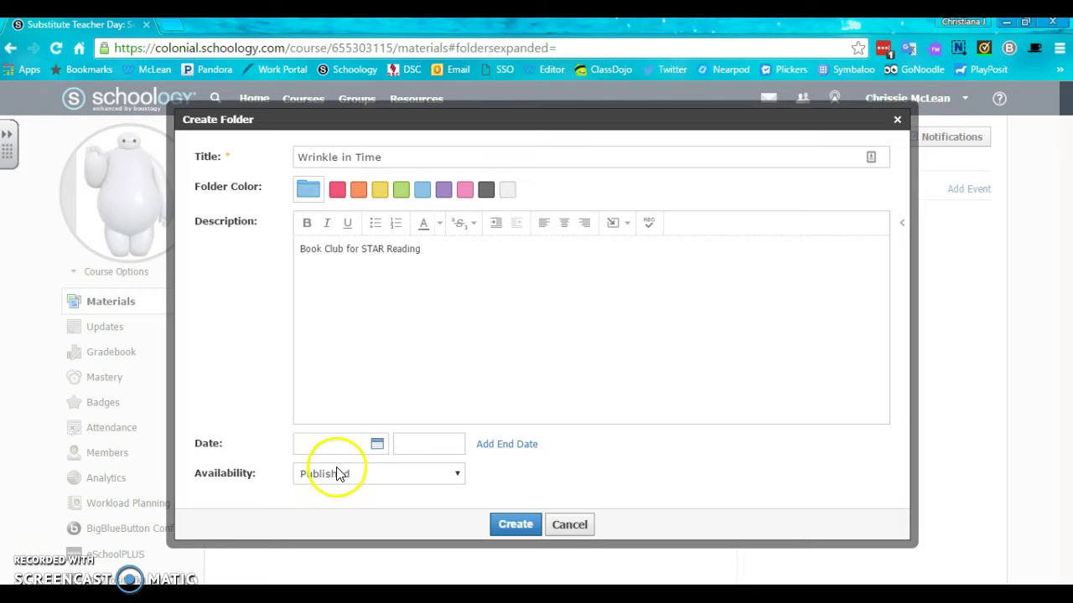
pyautogui.click(355, 477)
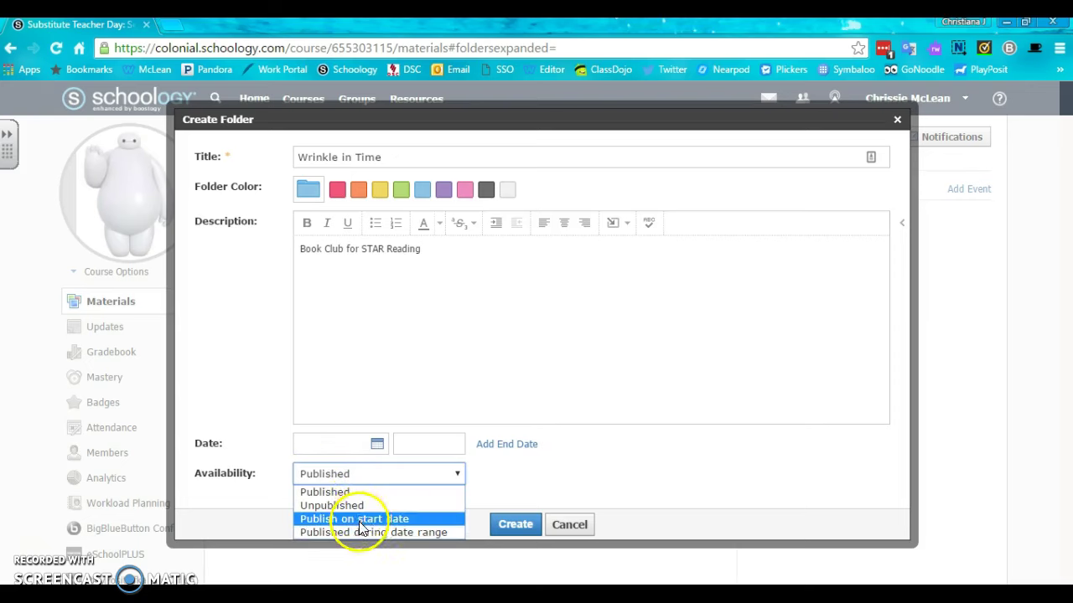
pyautogui.click(365, 478)
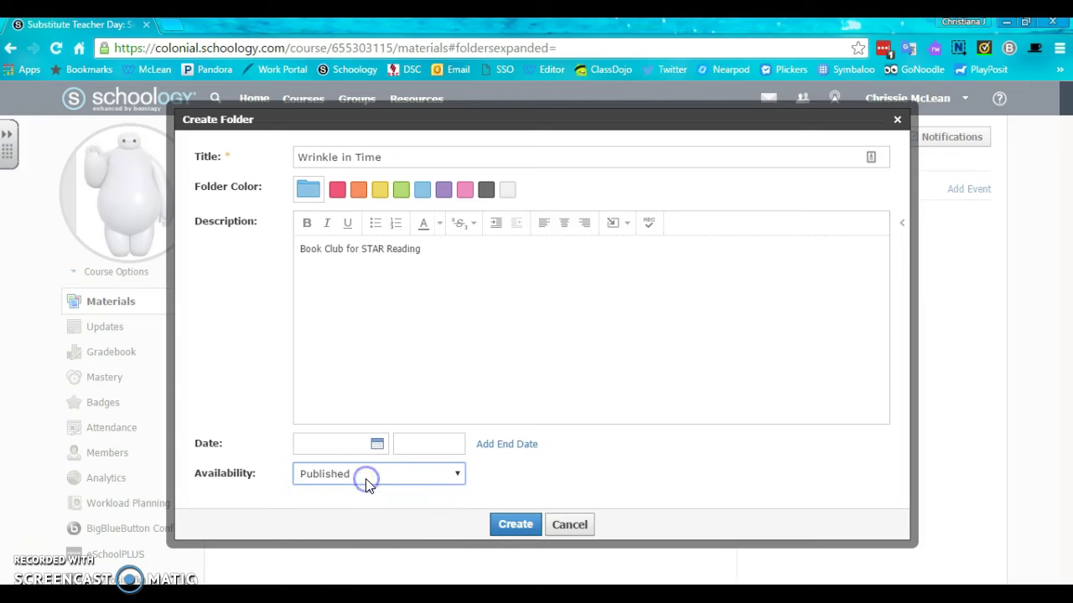
pyautogui.click(498, 525)
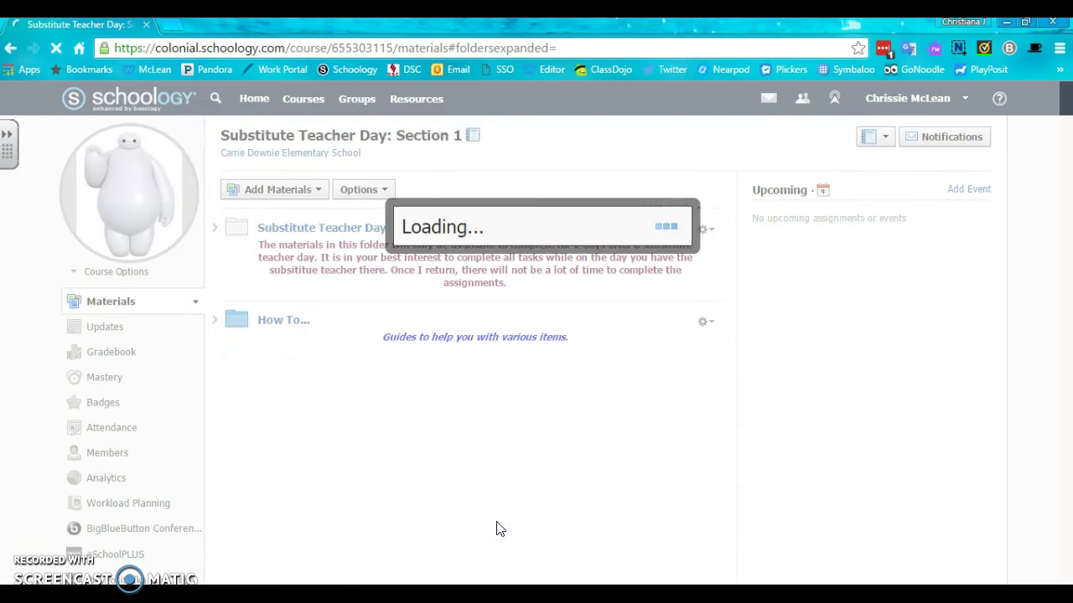
pyautogui.click(404, 343)
# Drag Wrinkle in Time to the top of the list and collapse the other two folders
pyautogui.click(302, 387)
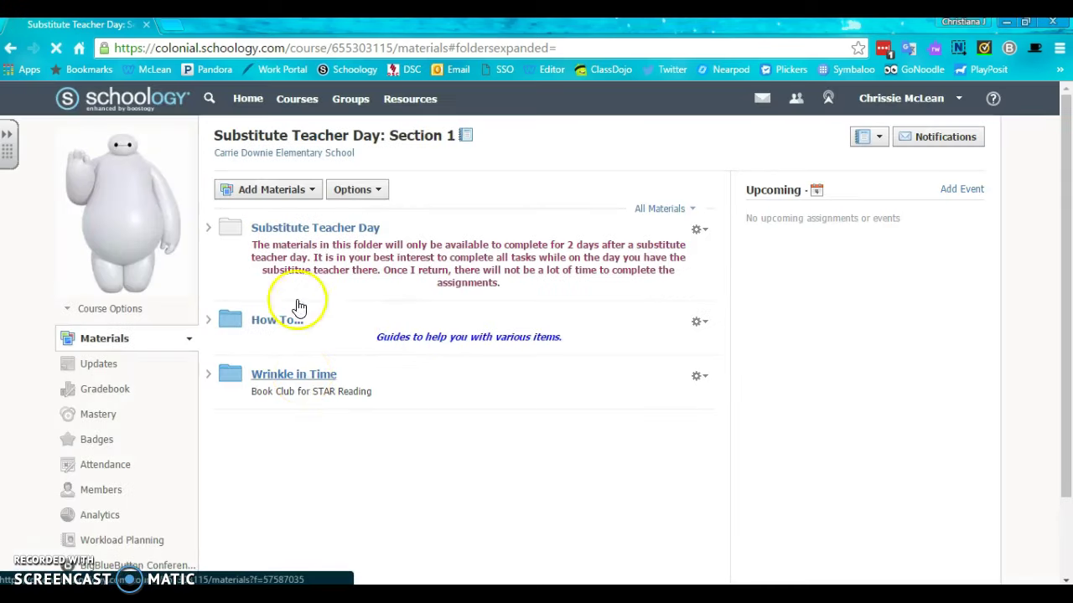
pyautogui.moveTo(280, 398)
pyautogui.mouseDown()
pyautogui.moveTo(277, 338)
pyautogui.moveTo(284, 382)
pyautogui.mouseUp()
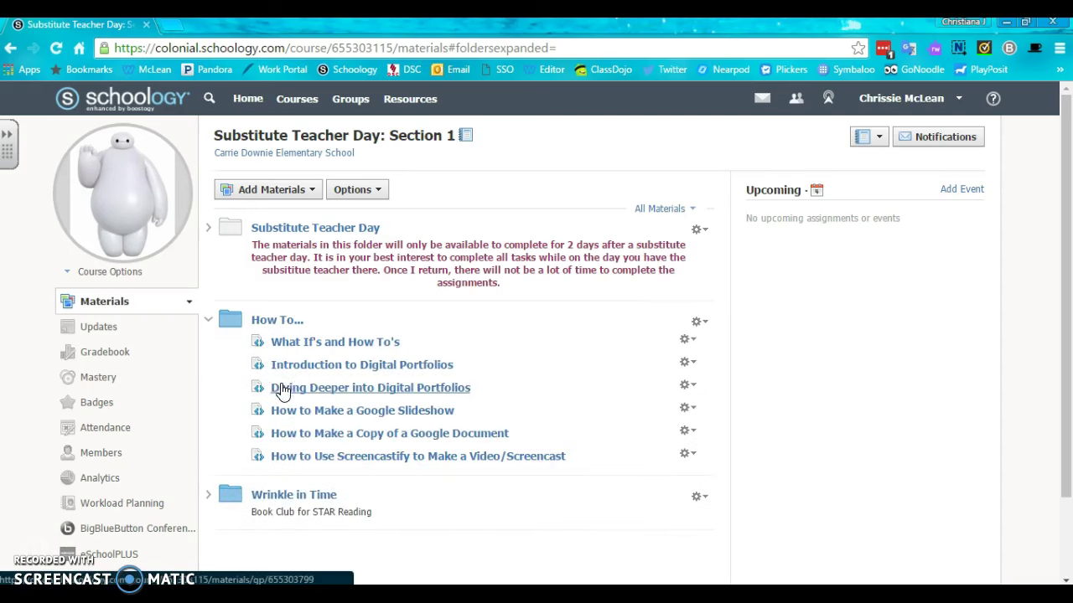
pyautogui.moveTo(272, 496); pyautogui.dragTo(265, 233)
pyautogui.click(209, 399)
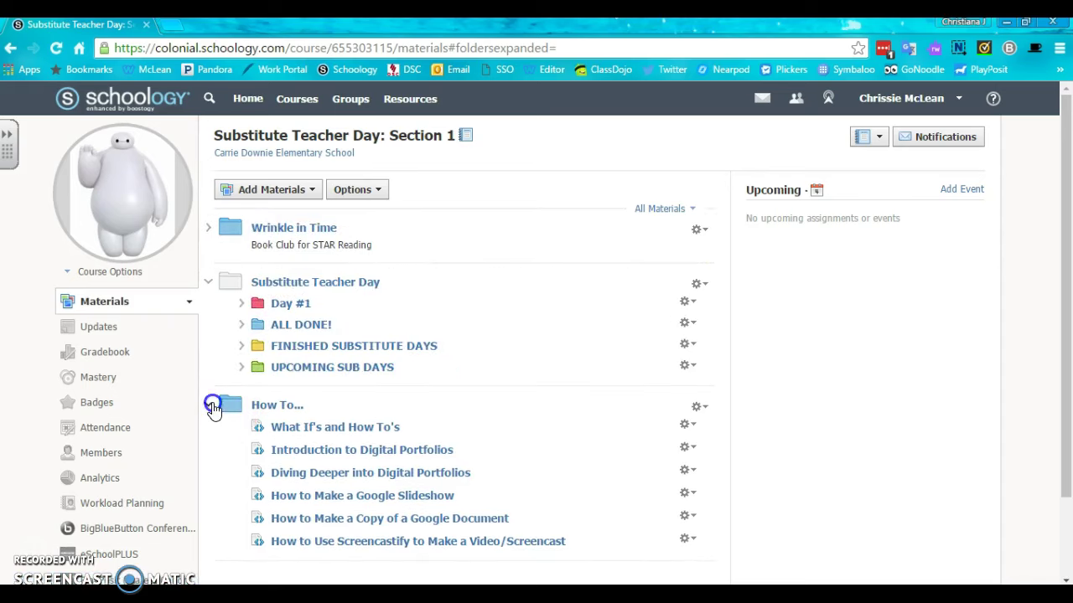
pyautogui.click(209, 282)
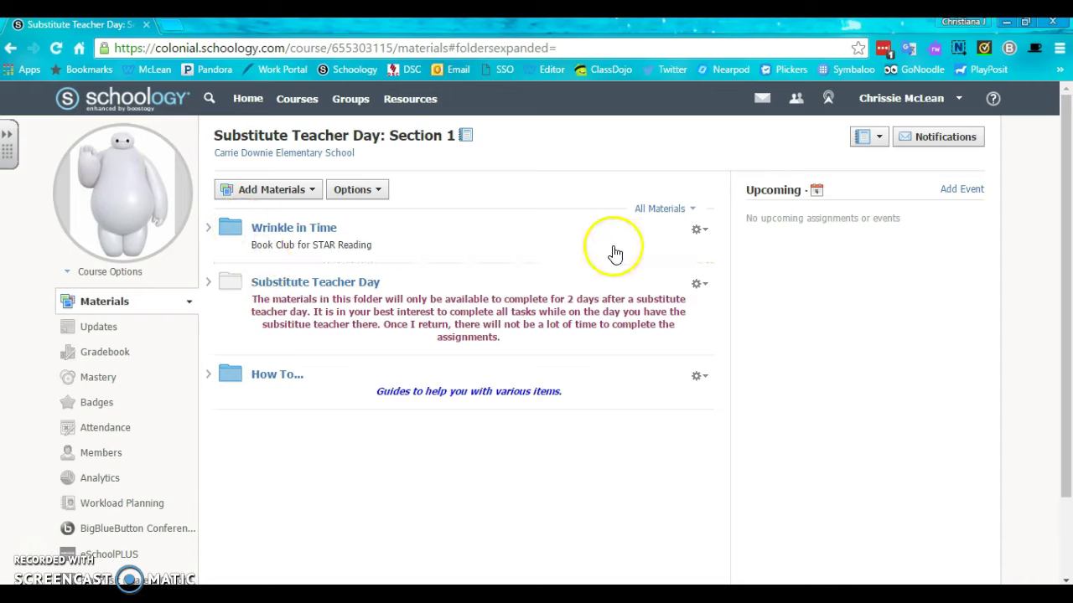
# Edit the Wrinkle in Time folder to use the red folder colour and save
pyautogui.click(698, 232)
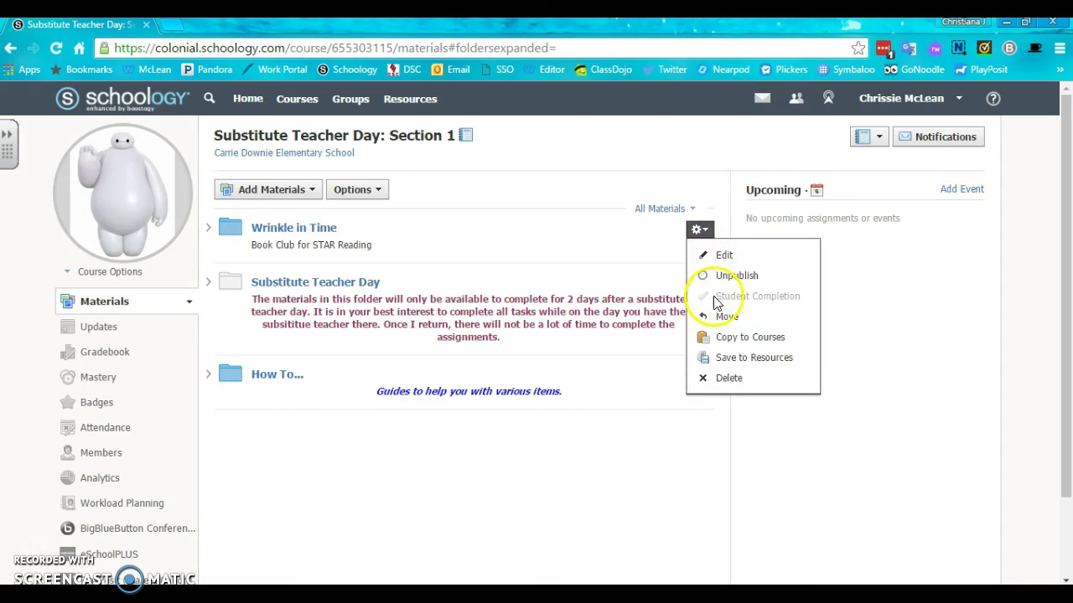
pyautogui.click(714, 252)
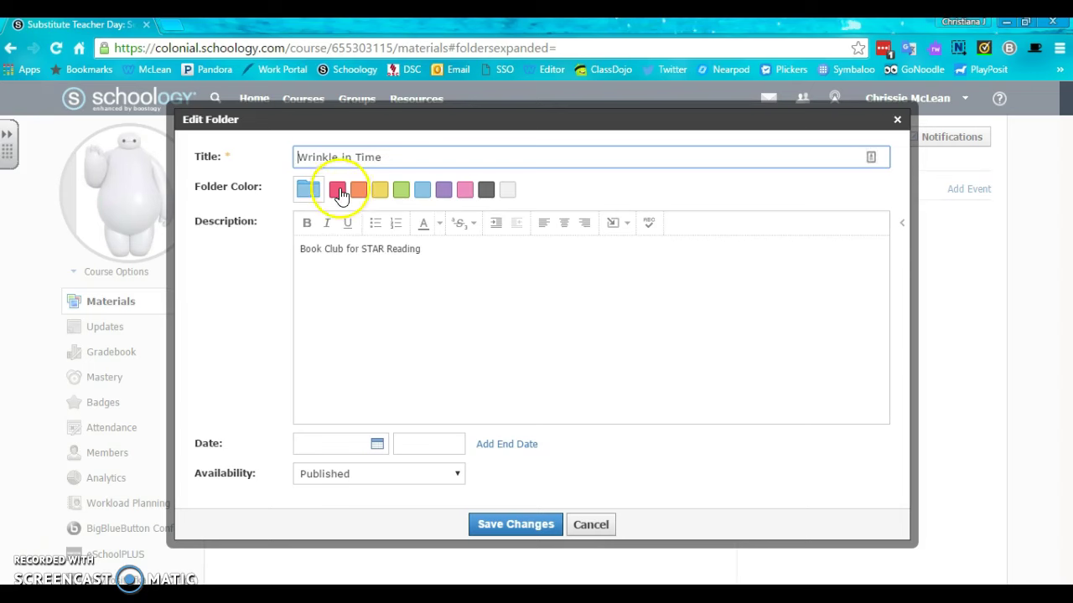
pyautogui.click(338, 192)
pyautogui.click(516, 524)
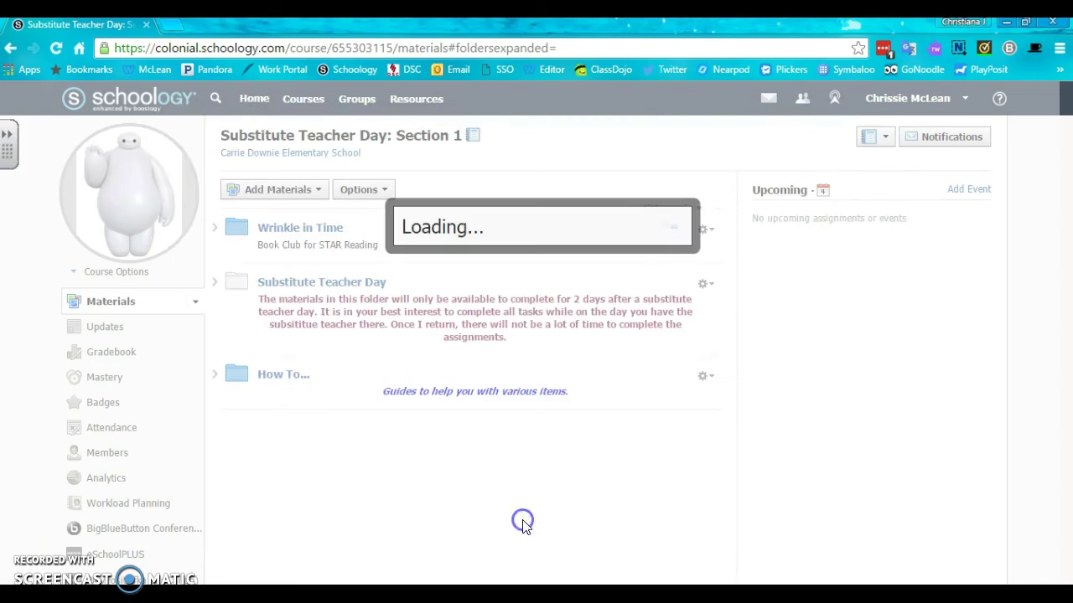
# Inside the Wrinkle in Time folder, start a new assignment from Add Materials
pyautogui.click(270, 235)
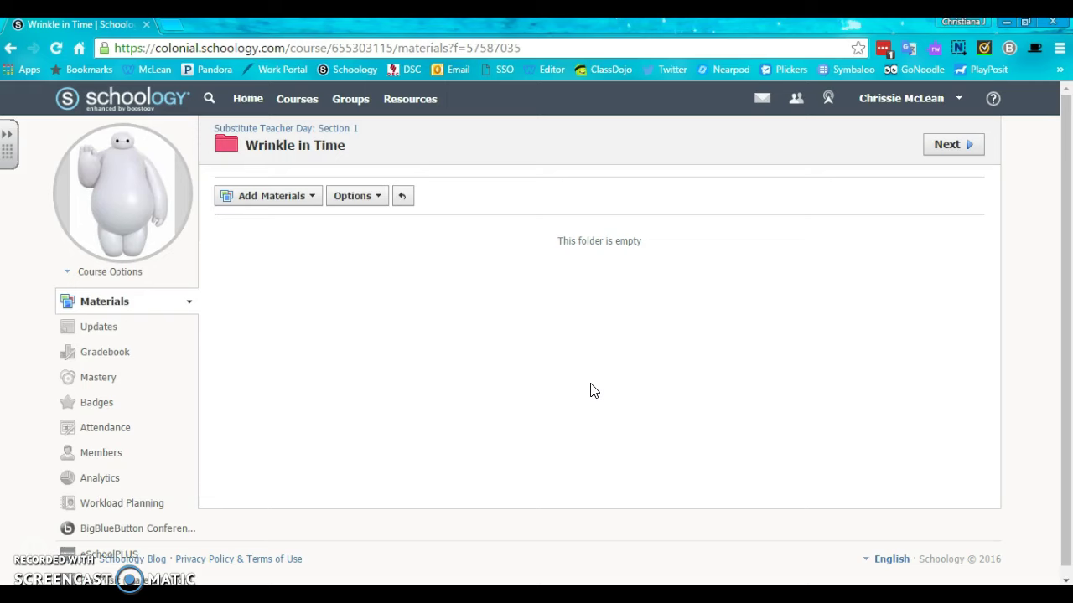
pyautogui.click(287, 191)
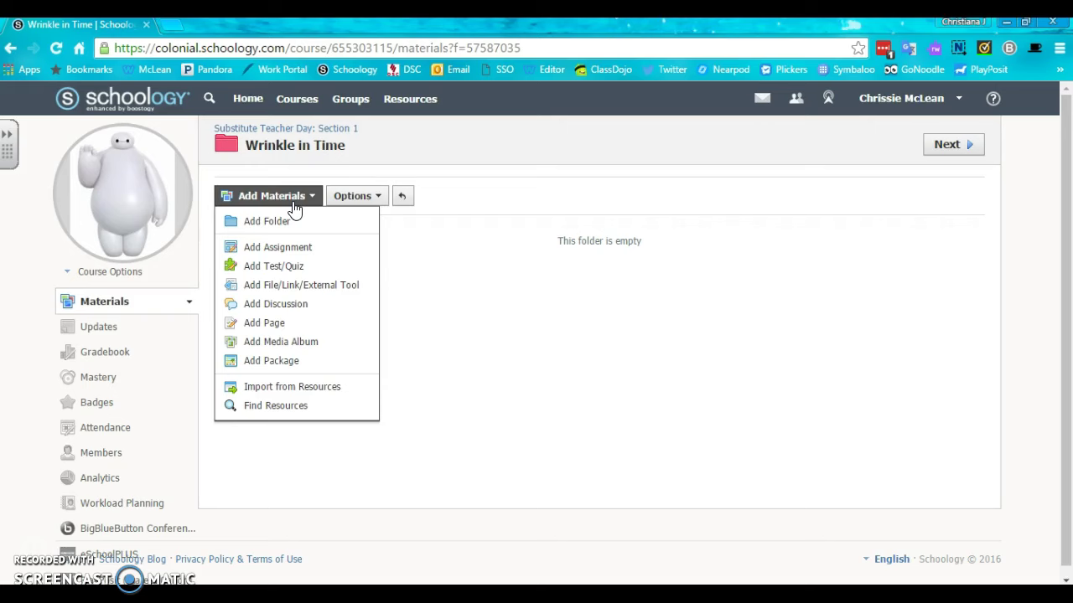
pyautogui.click(288, 246)
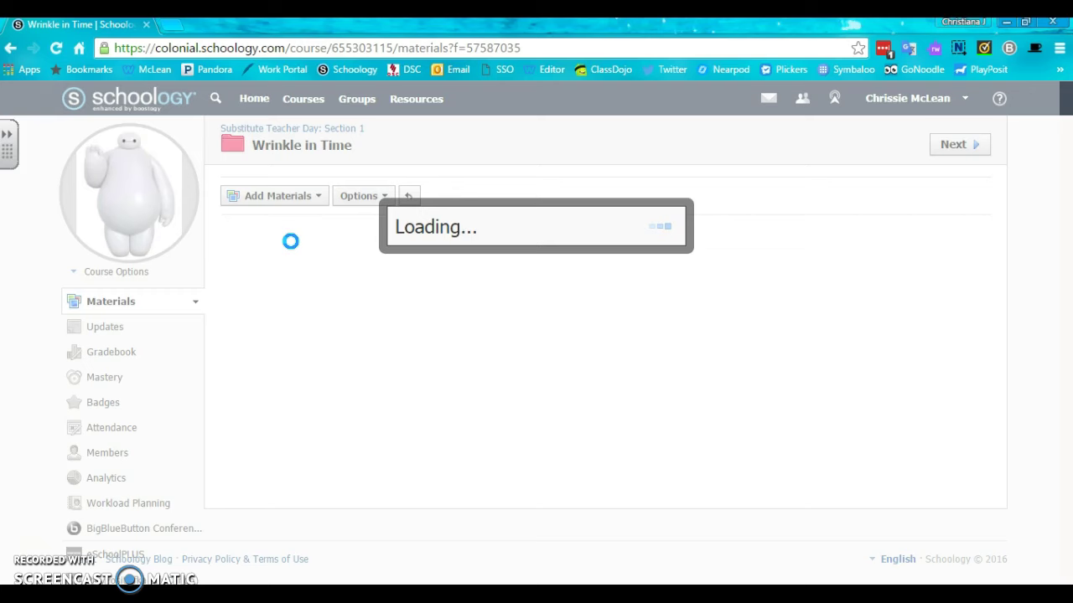
pyautogui.click(465, 308)
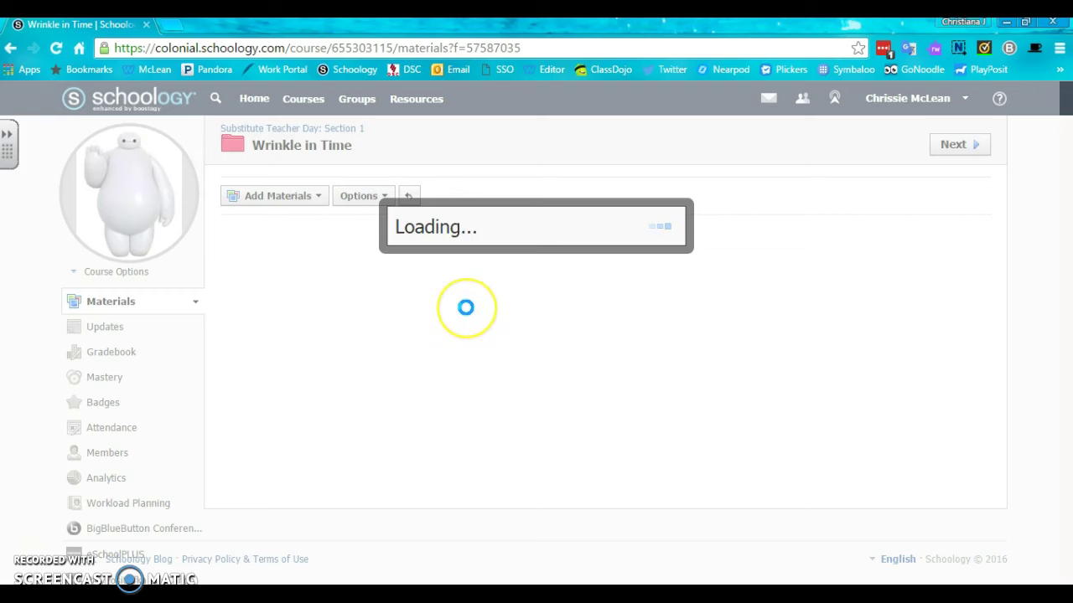
pyautogui.click(467, 398)
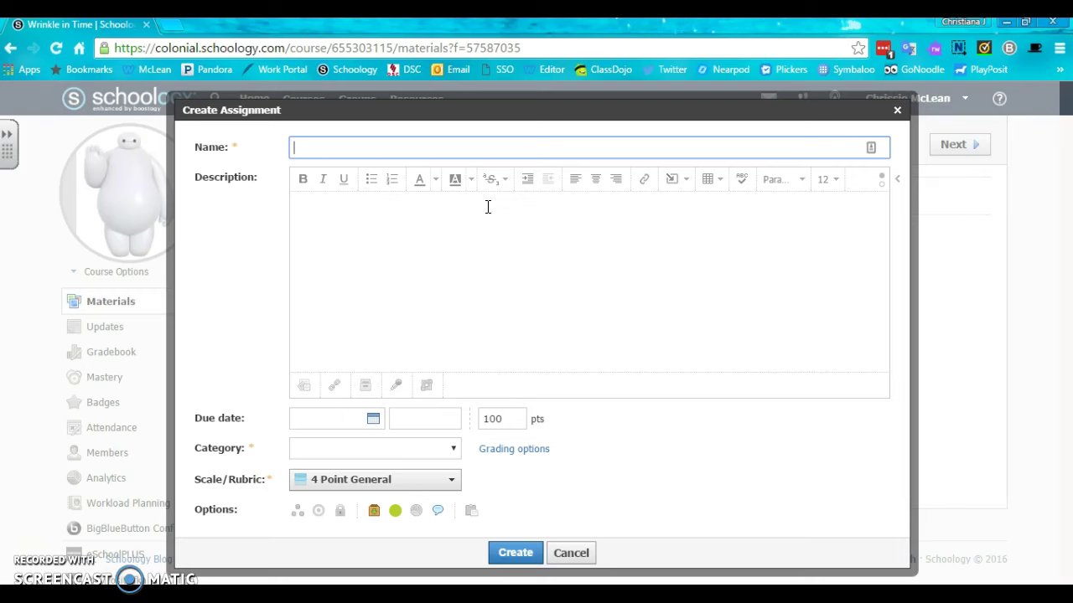
# Name the assignment 'Chapter 1' and set the description to Align Center
pyautogui.write('Chapter 1')
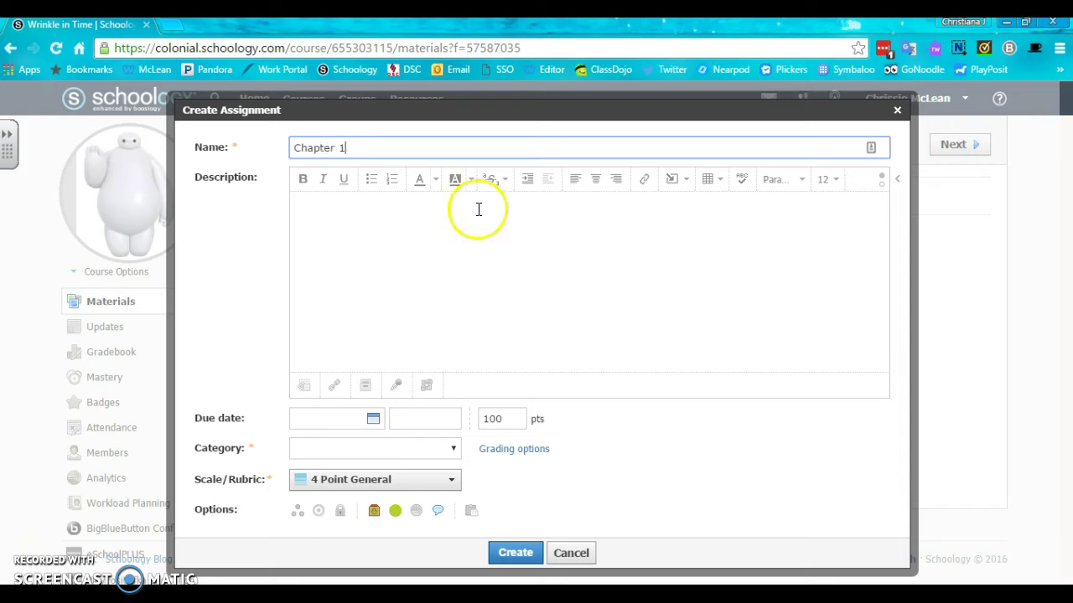
pyautogui.click(452, 240)
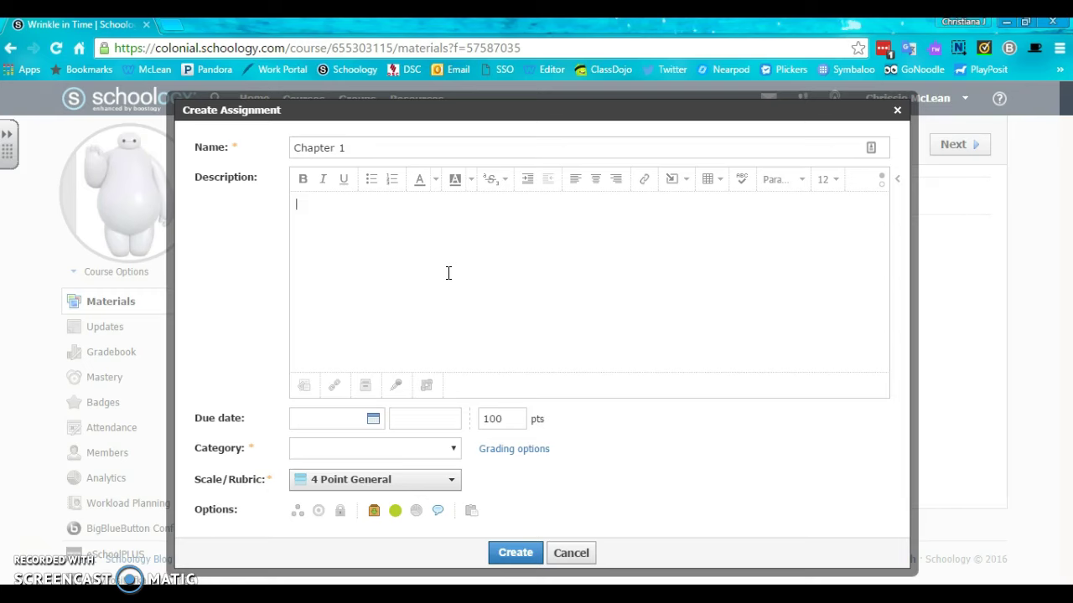
pyautogui.click(595, 191)
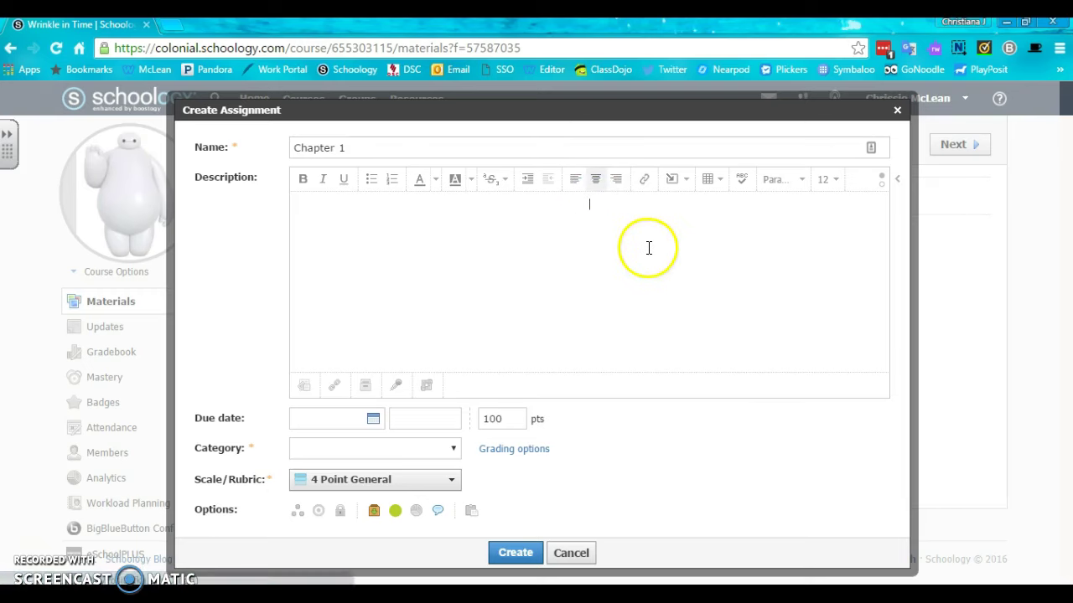
# Insert the cartoon penguin image file into the description via Image/Media
pyautogui.click(679, 192)
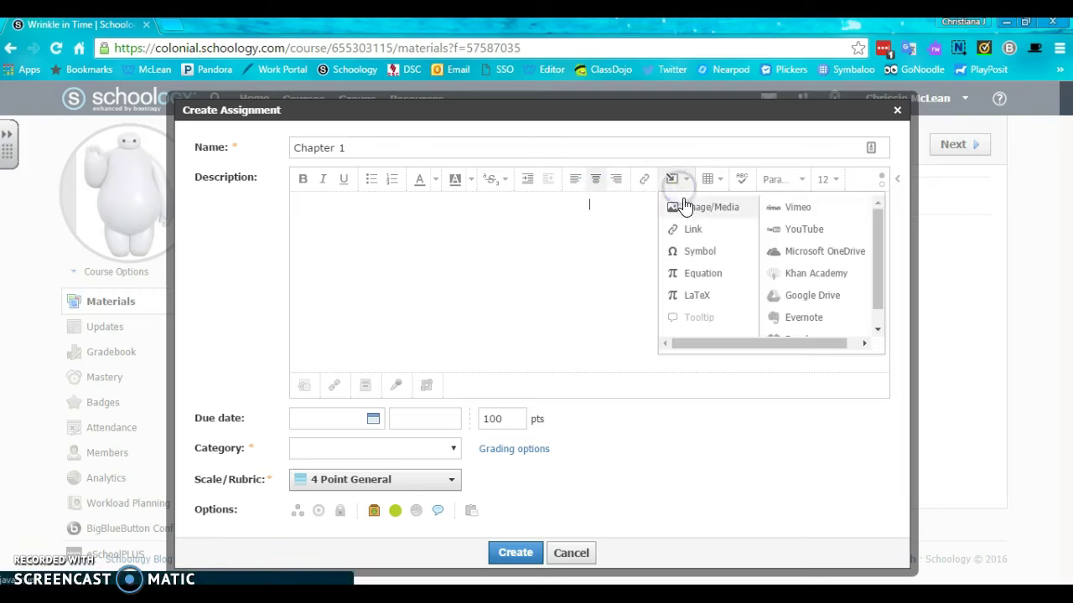
pyautogui.click(686, 207)
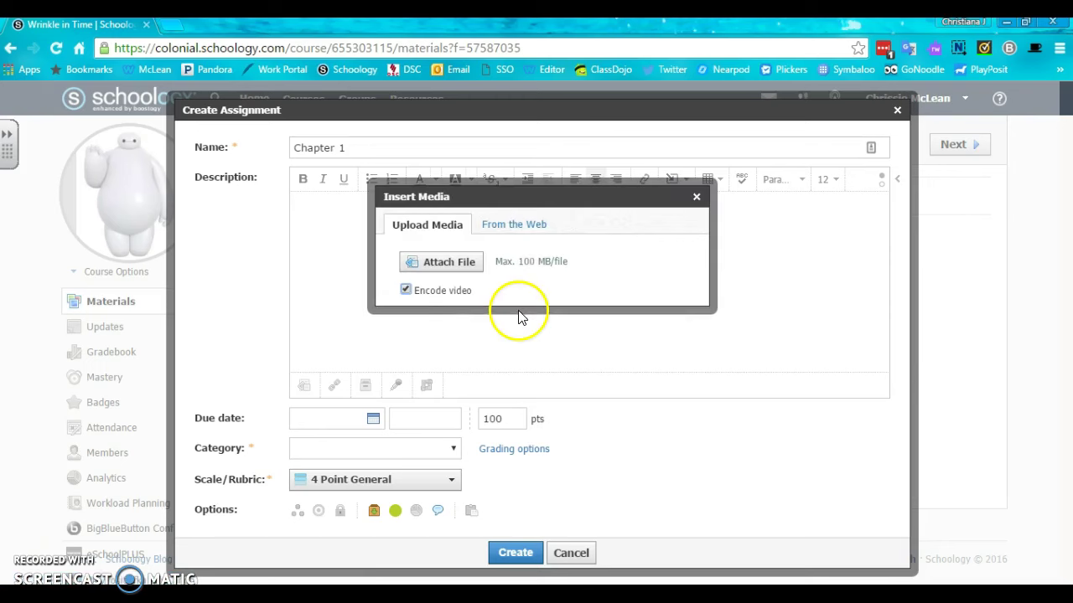
pyautogui.click(452, 271)
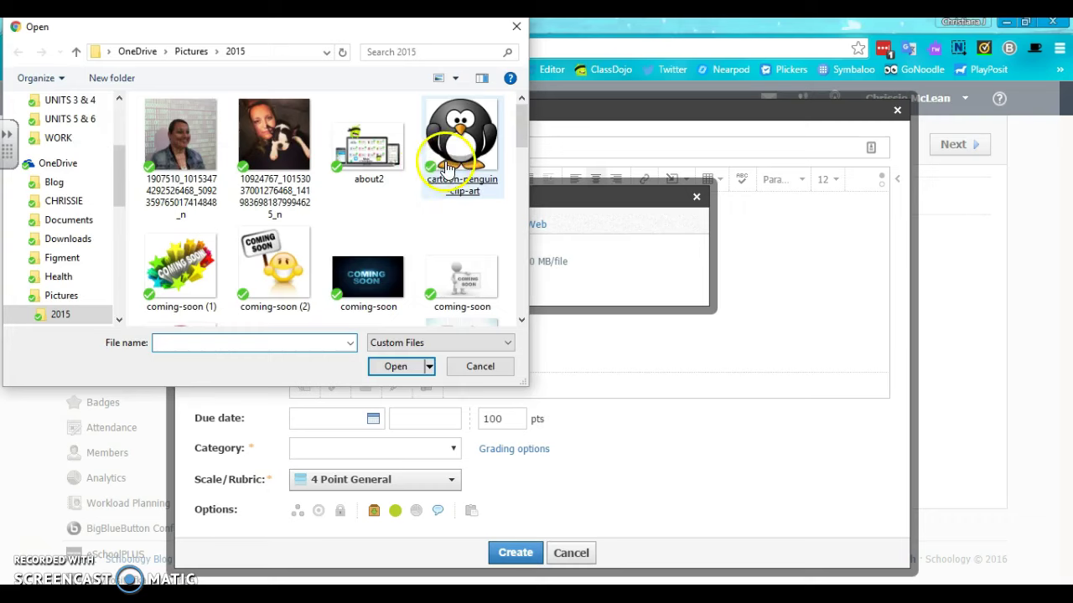
pyautogui.doubleClick(445, 163)
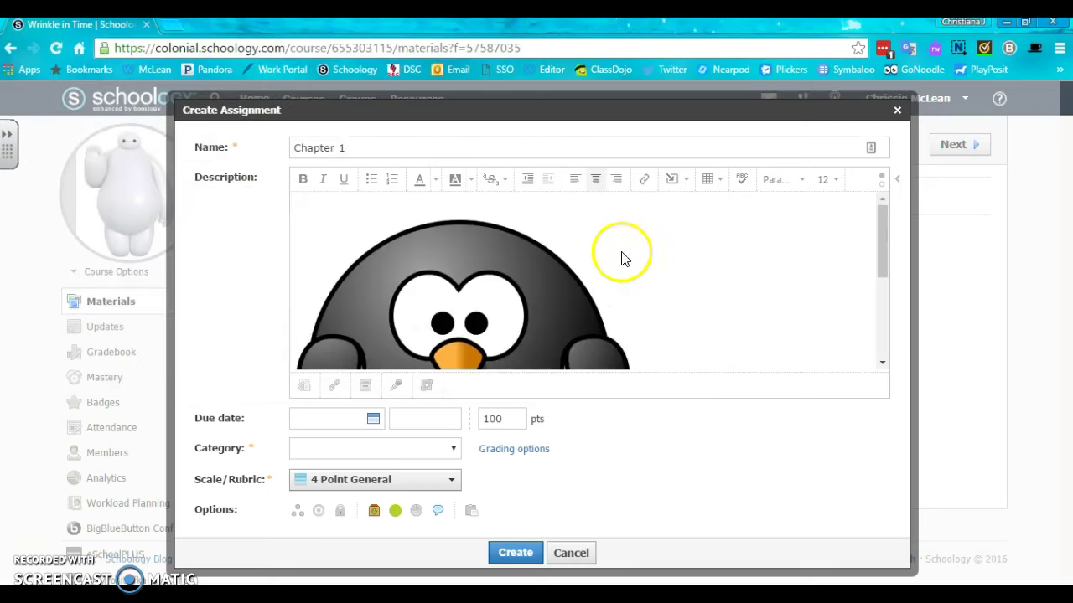
# Shrink the penguin image to a small square, centre it, and add a line below
pyautogui.click(543, 312)
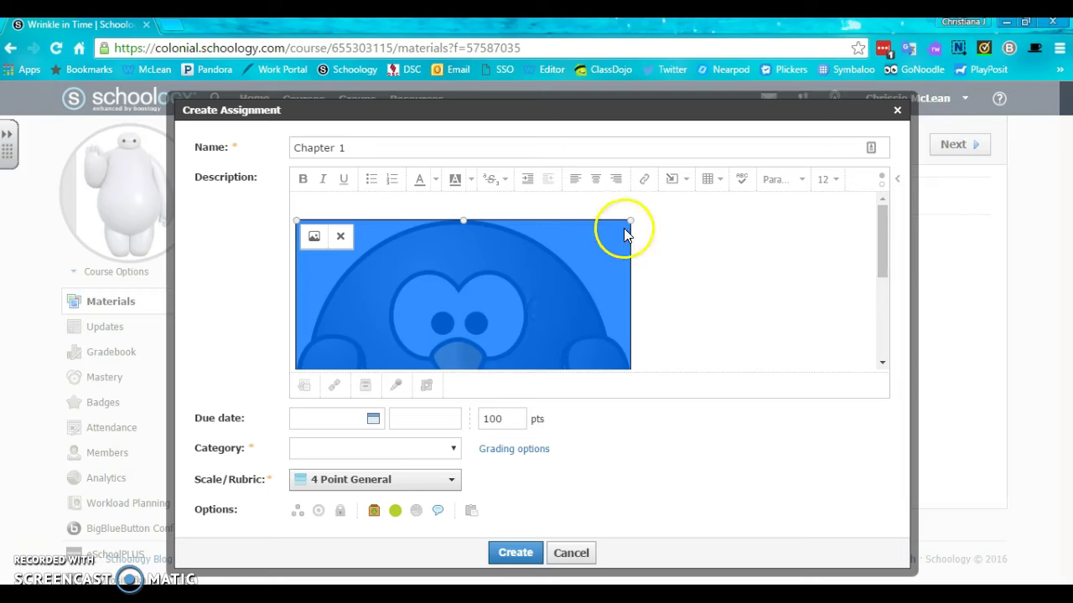
pyautogui.moveTo(631, 223); pyautogui.dragTo(489, 330)
pyautogui.click(503, 330)
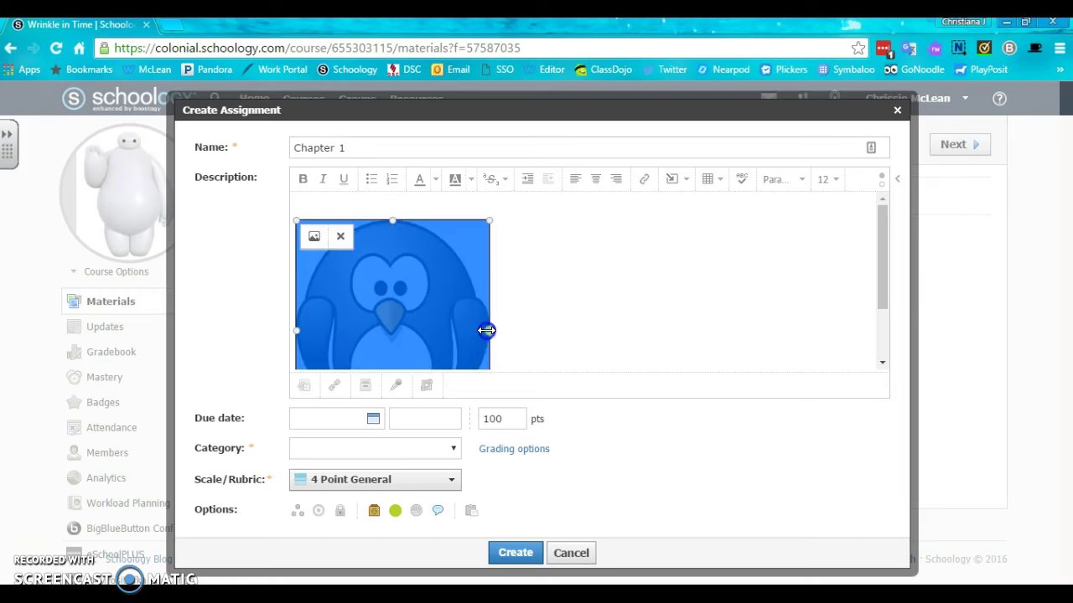
pyautogui.click(296, 217)
pyautogui.moveTo(295, 217); pyautogui.dragTo(362, 260)
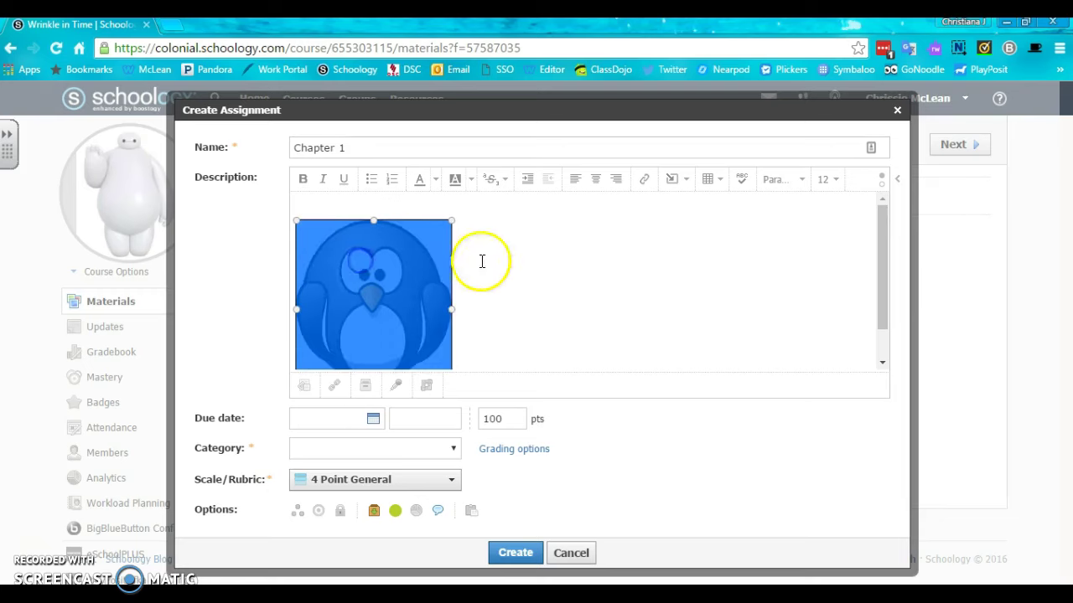
pyautogui.click(559, 291)
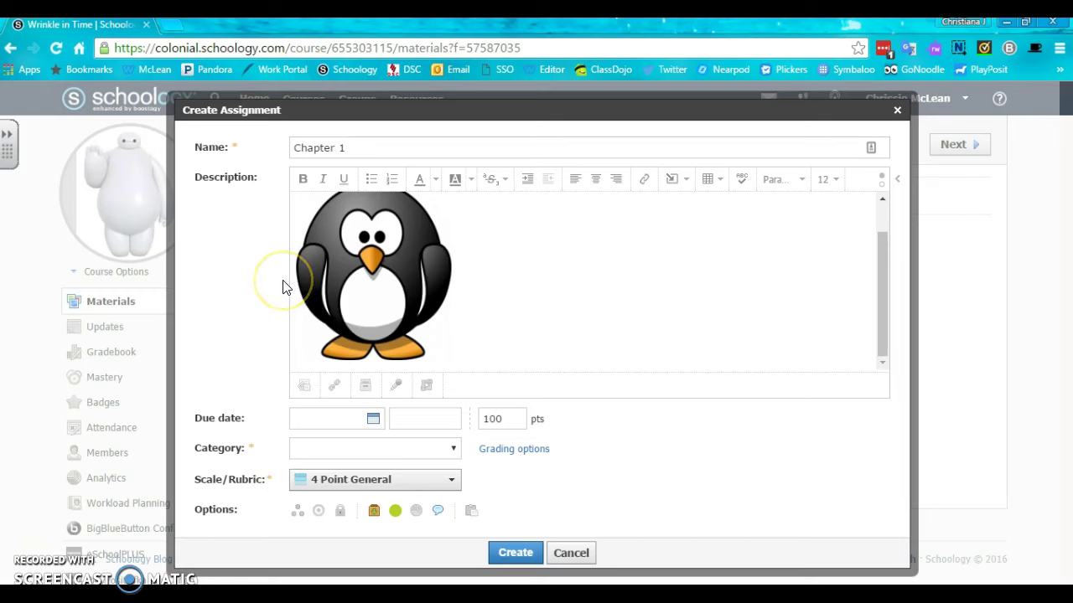
pyautogui.click(594, 179)
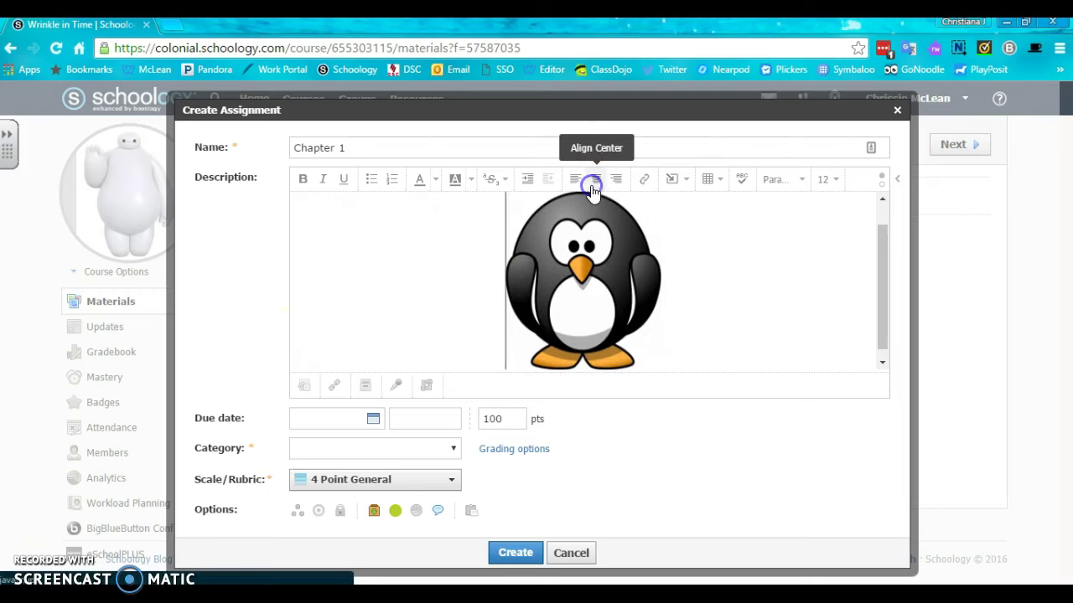
pyautogui.click(724, 290)
pyautogui.press('Return')
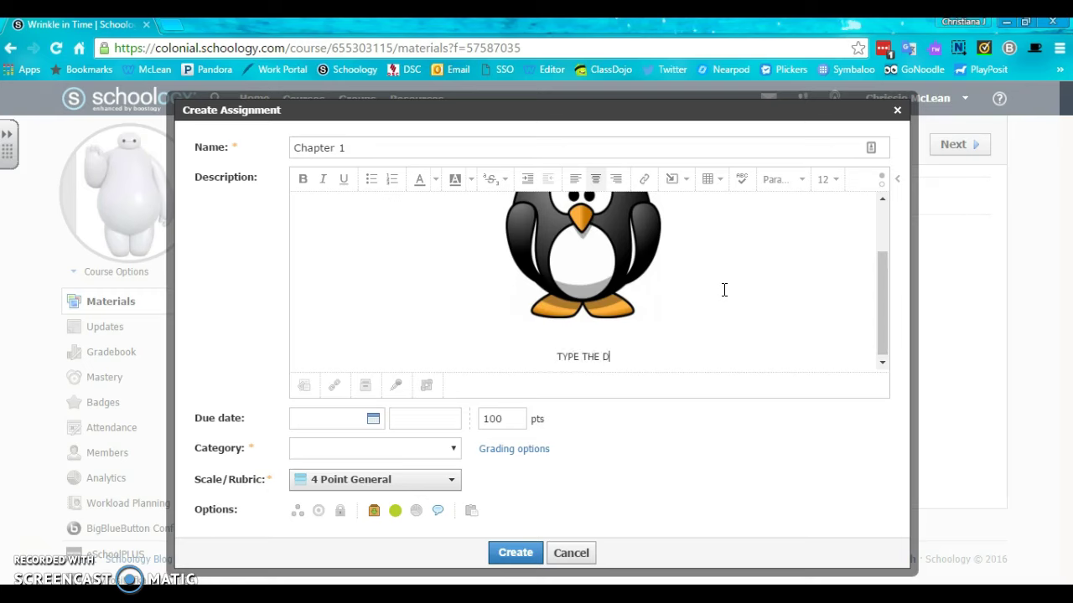
# Finish typing 'TYPE THE DIRECTIONS FOR THE ASSIGNMENT.' and select that line
pyautogui.write('NS FOR TH')
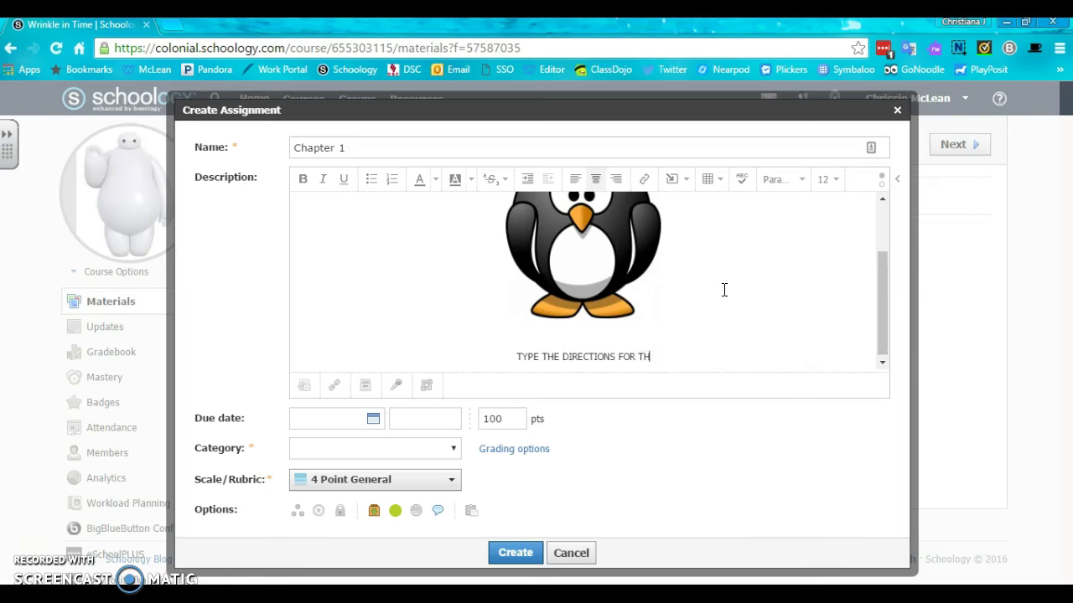
pyautogui.write('E ASSIGNMENT.')
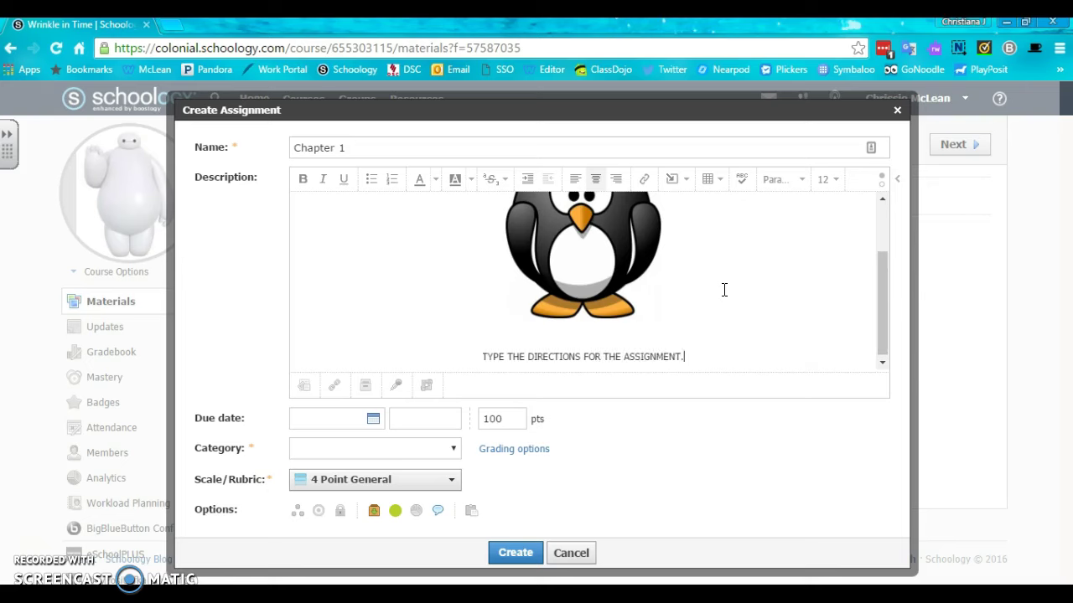
pyautogui.click(696, 357)
pyautogui.moveTo(696, 350); pyautogui.dragTo(490, 349)
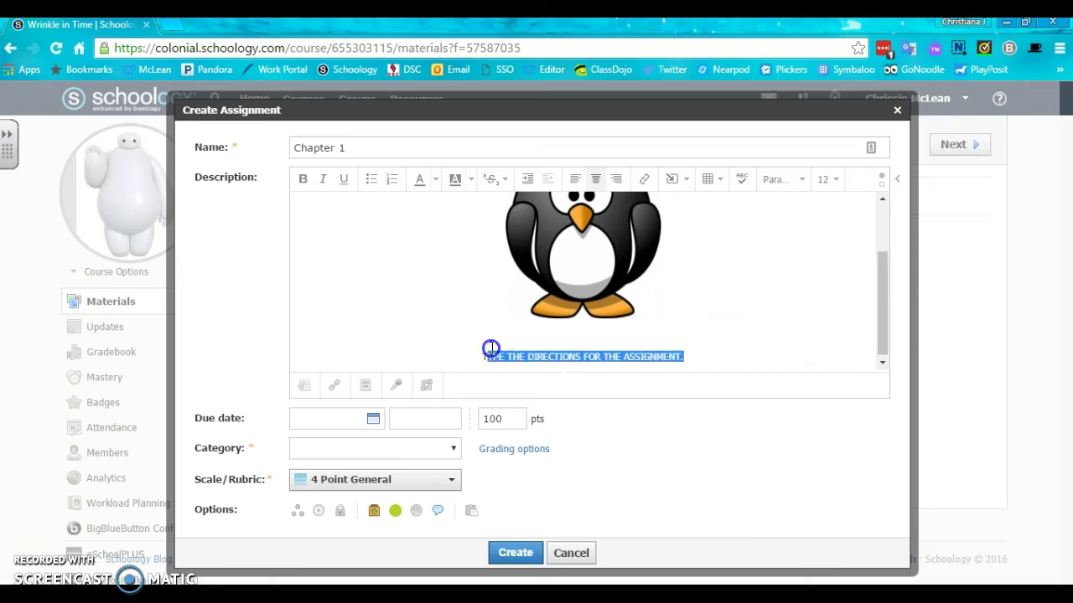
# Make the directions line bold, orange and font size 24
pyautogui.click(302, 179)
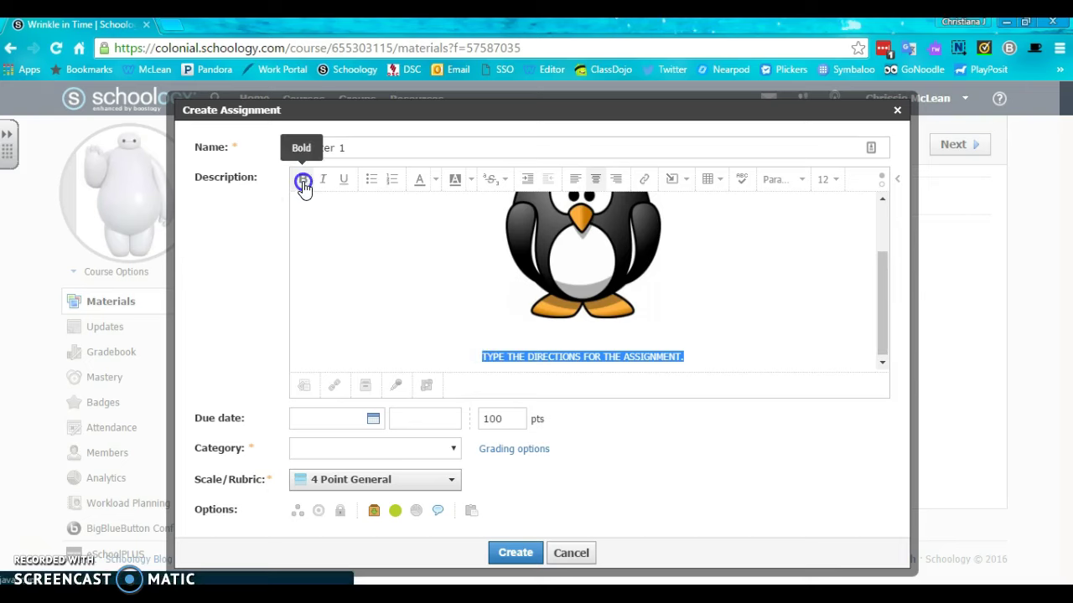
pyautogui.click(420, 186)
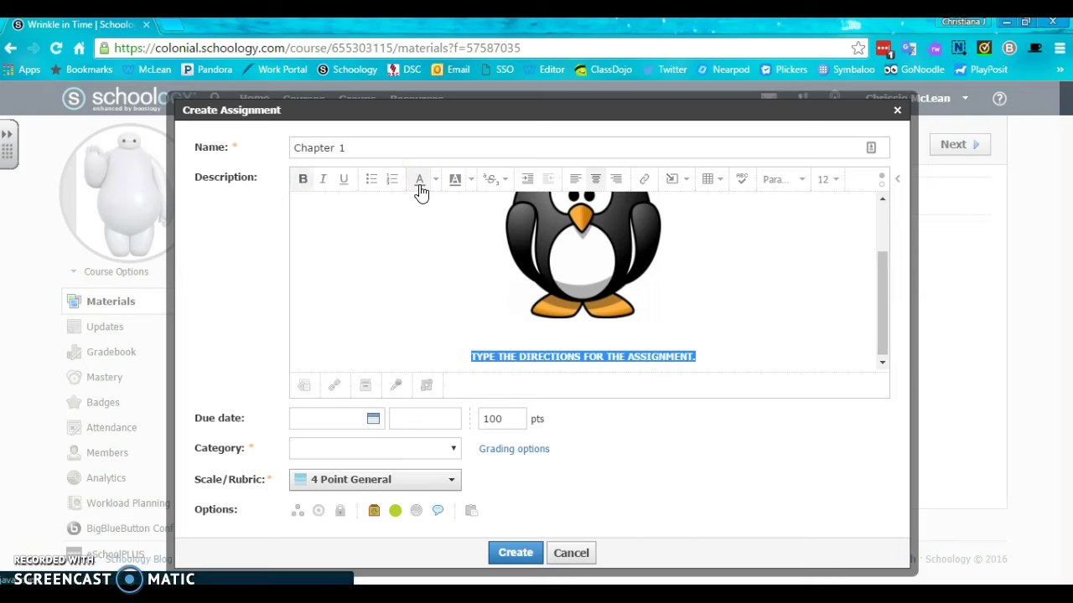
pyautogui.click(420, 186)
pyautogui.click(441, 218)
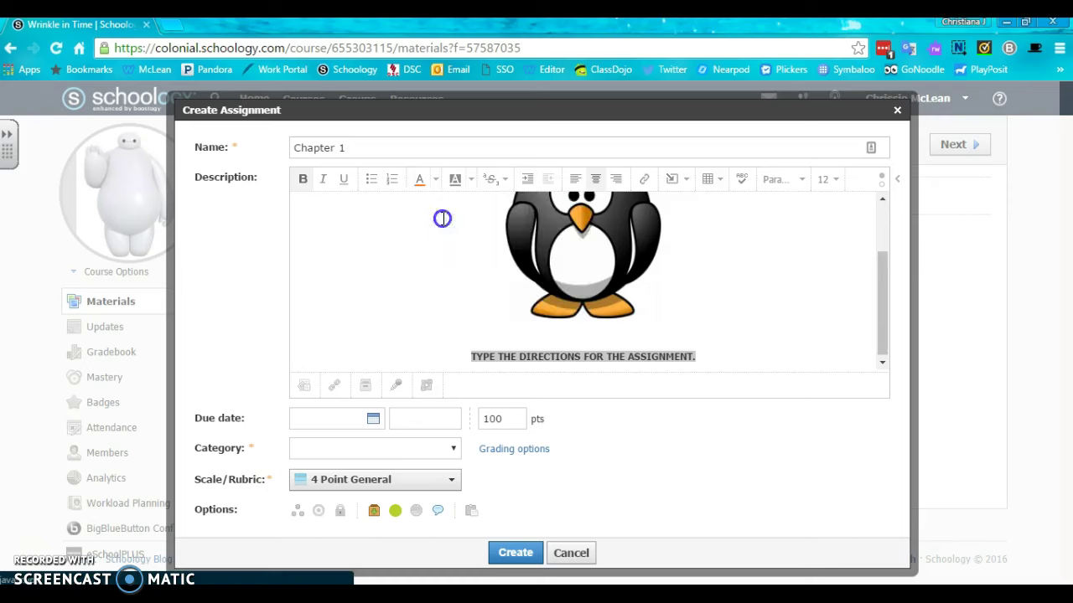
pyautogui.click(827, 179)
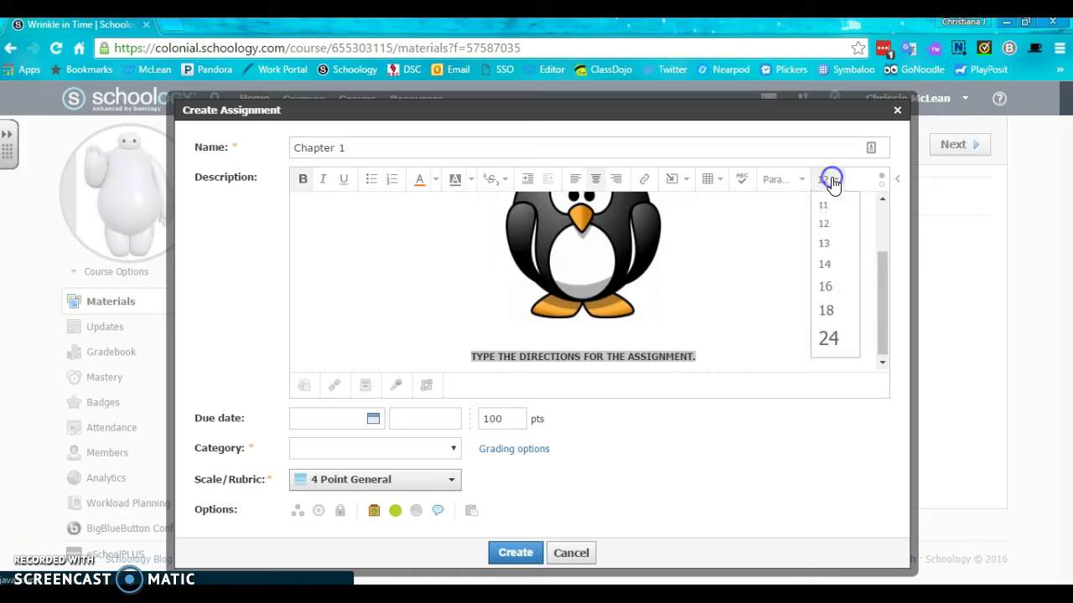
pyautogui.click(828, 338)
pyautogui.click(802, 307)
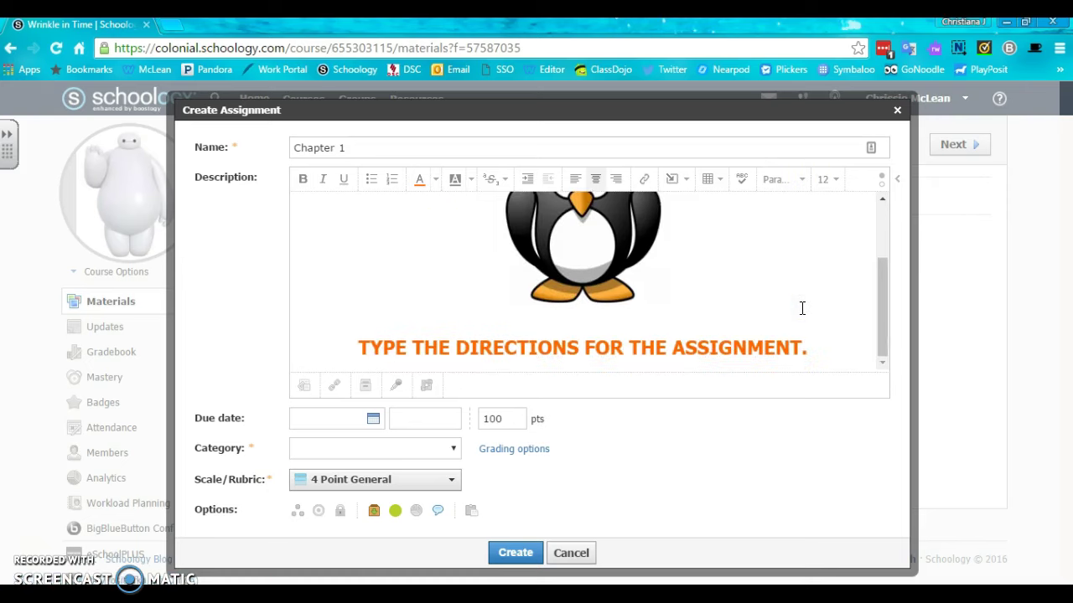
pyautogui.click(815, 352)
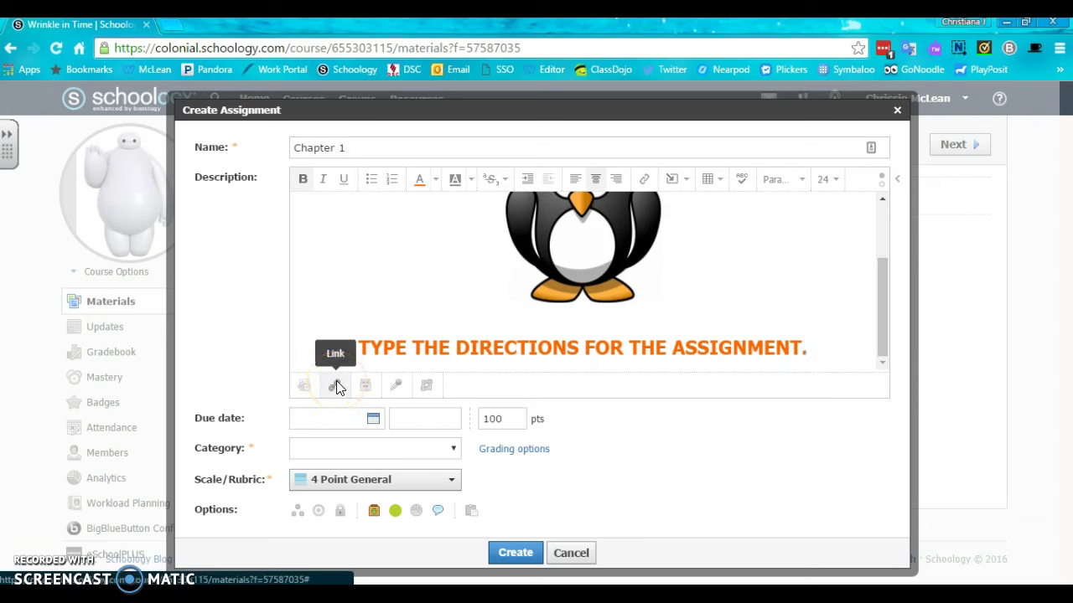
pyautogui.click(397, 387)
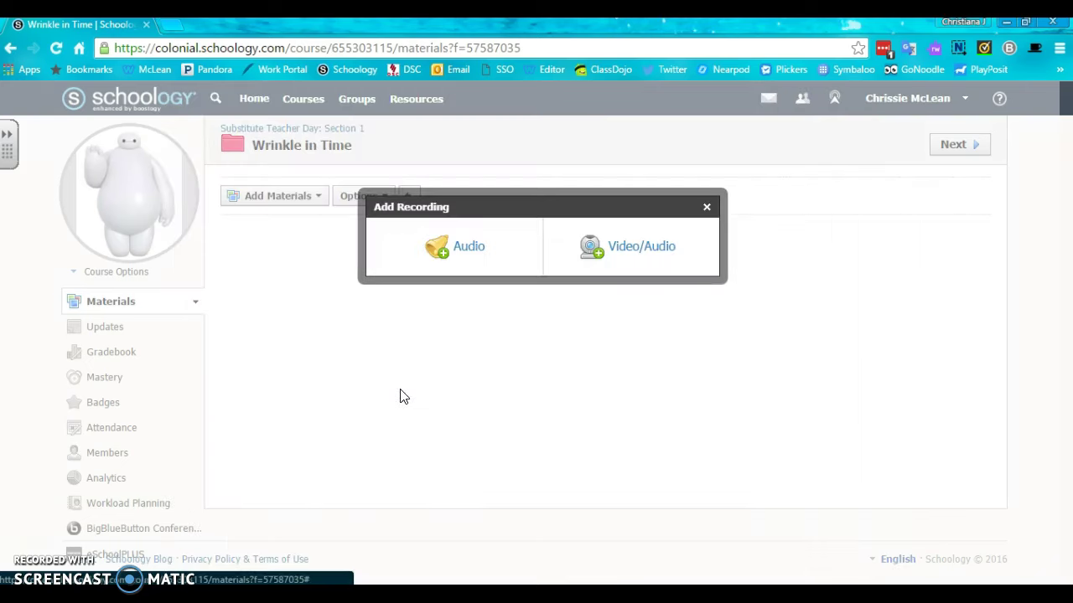
pyautogui.click(402, 371)
pyautogui.click(450, 256)
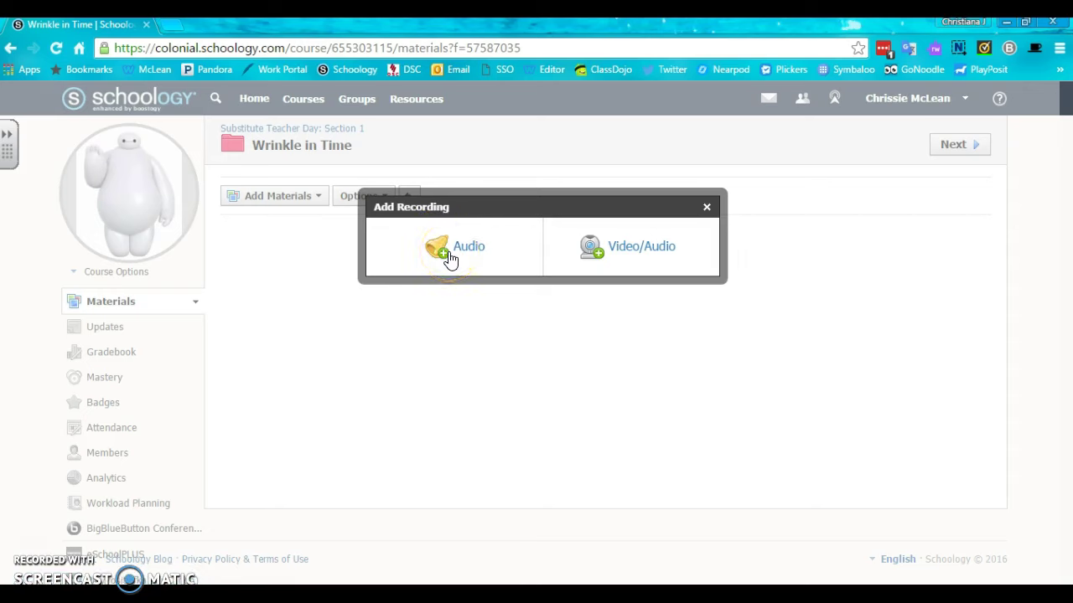
pyautogui.click(706, 208)
pyautogui.click(606, 254)
pyautogui.click(708, 206)
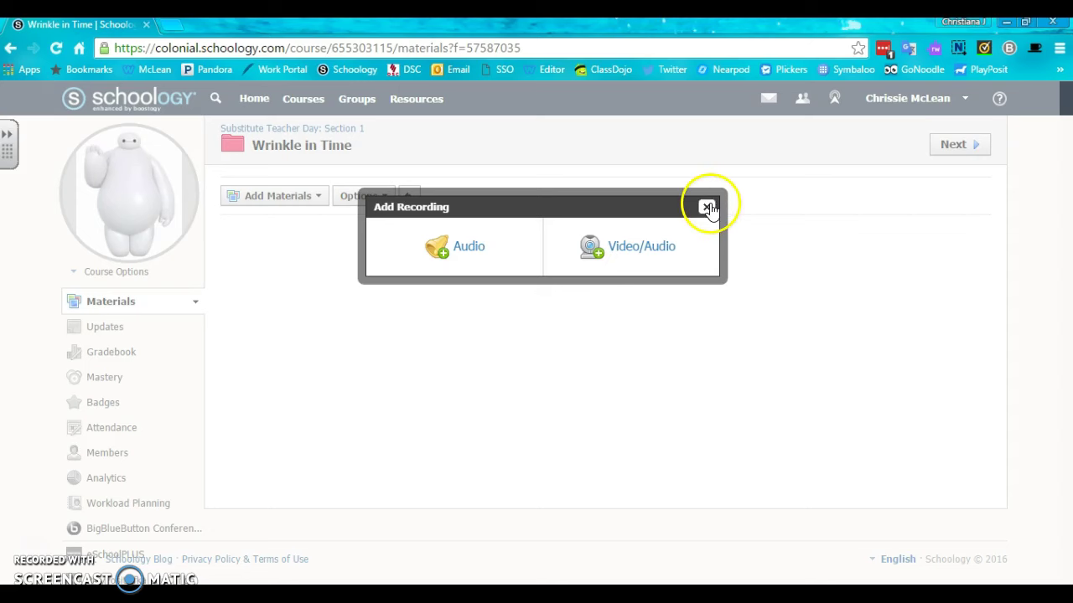
pyautogui.click(533, 333)
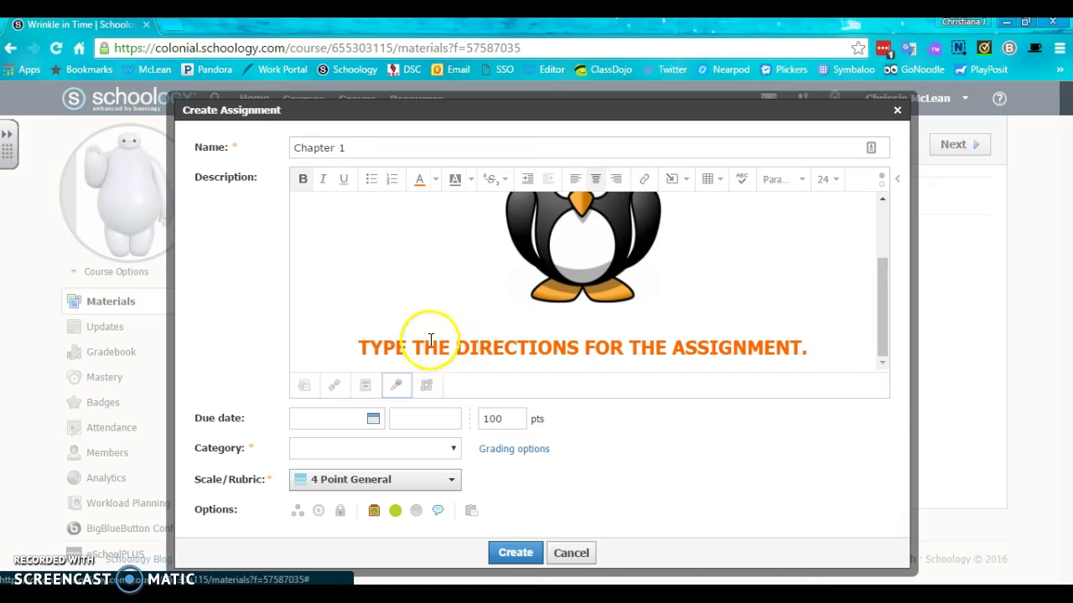
# Attach the pasted YouTube playlist URL as a link titled WEBSITE
pyautogui.click(335, 385)
pyautogui.click(537, 229)
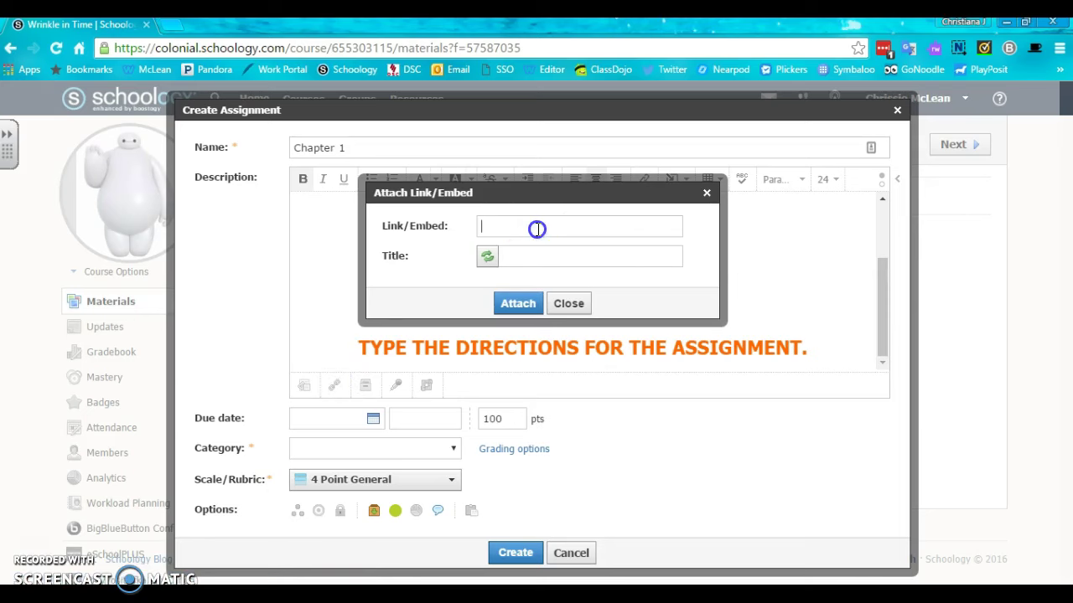
pyautogui.rightClick(537, 229)
pyautogui.click(575, 319)
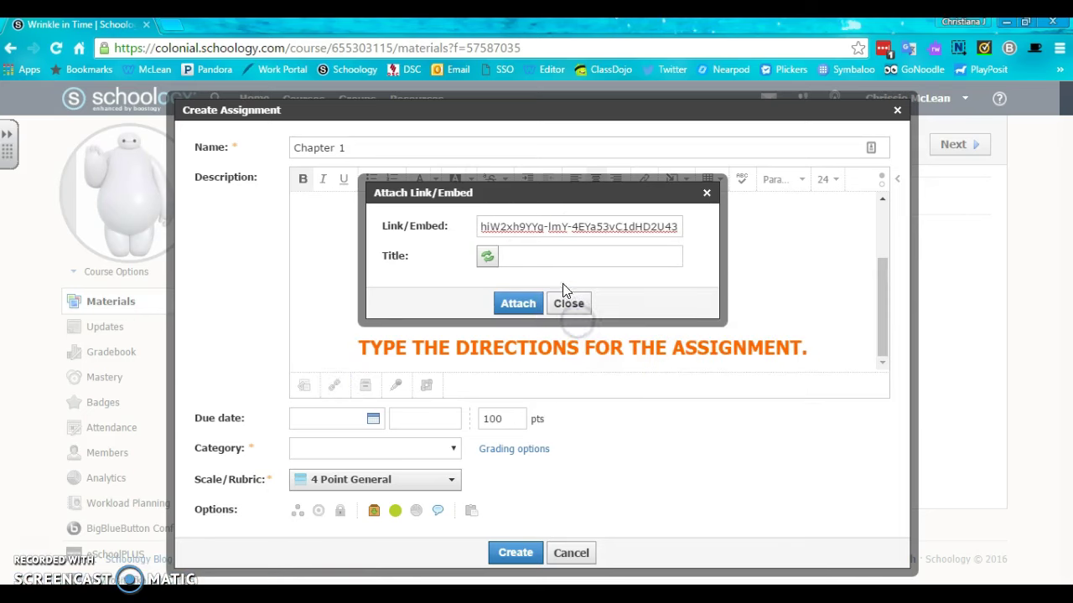
pyautogui.click(554, 255)
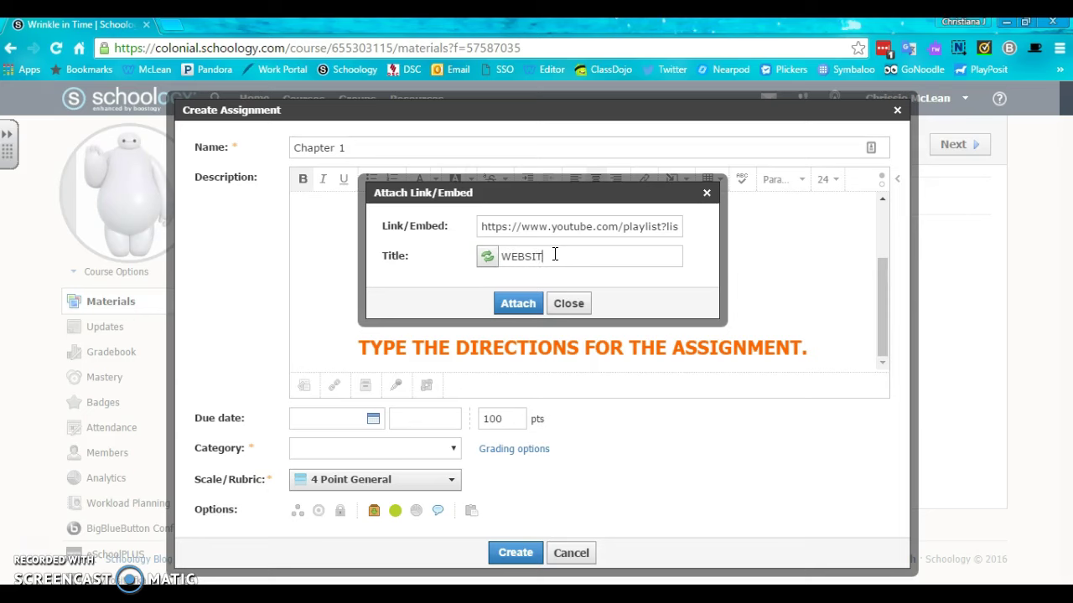
pyautogui.click(517, 303)
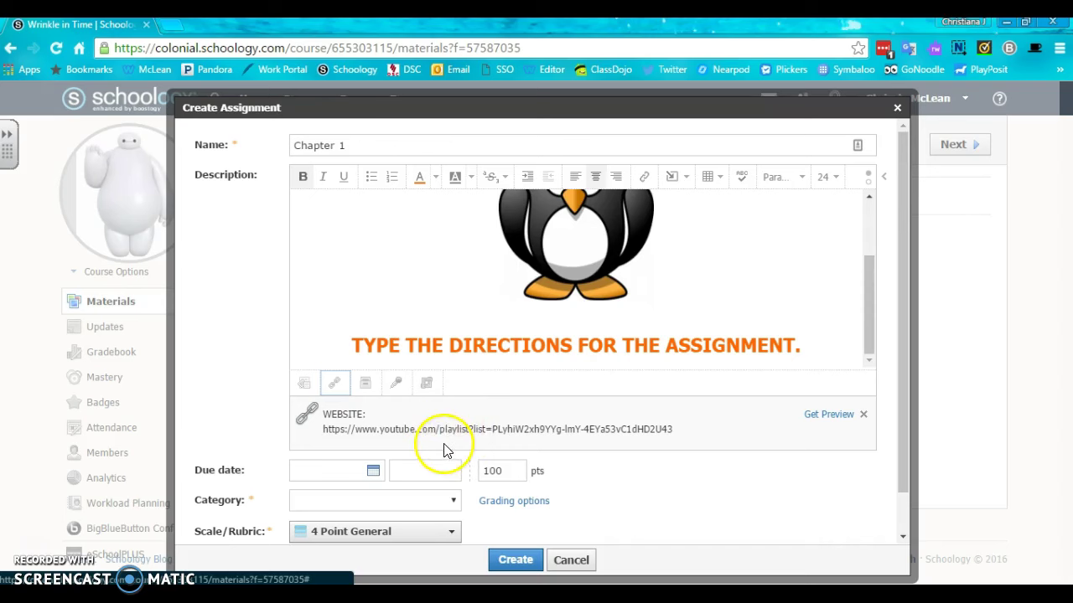
# Set the assignment's due date to September 8 (9/08/16, 11:59PM)
pyautogui.scroll(-2, 358, 402)
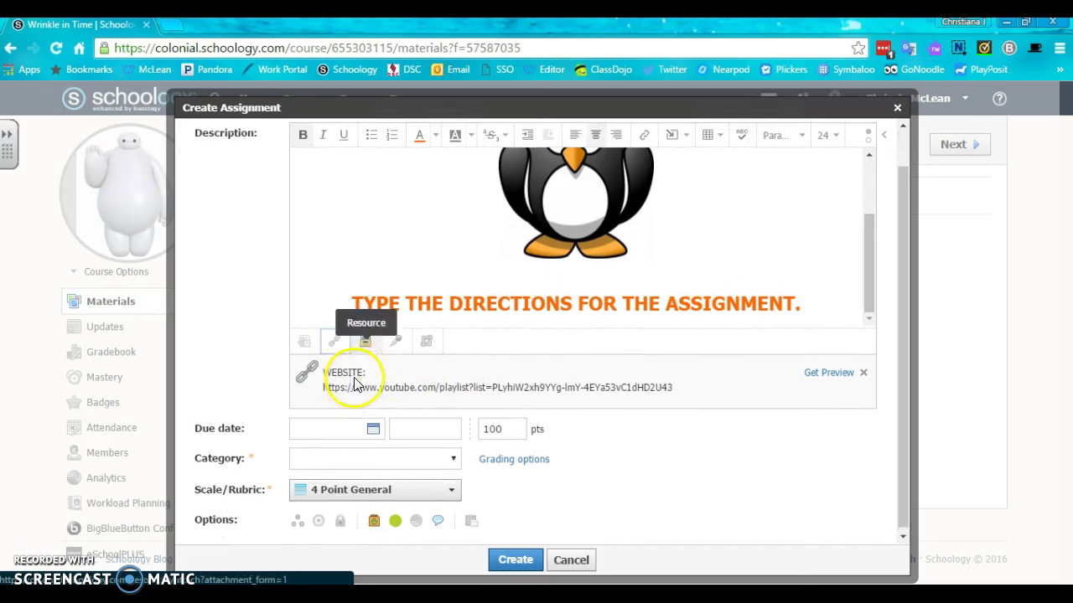
pyautogui.click(372, 429)
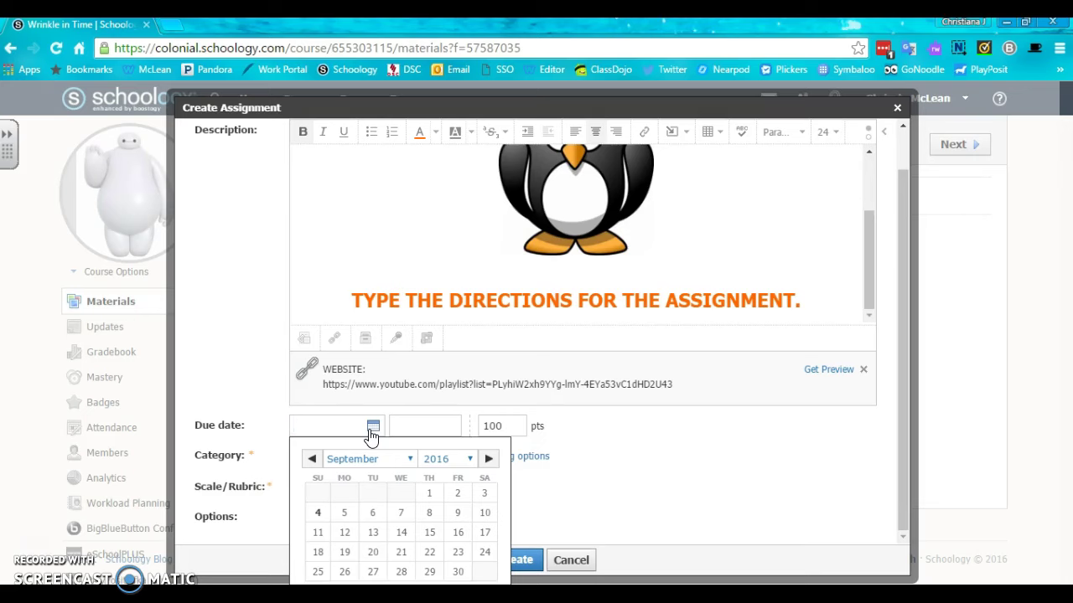
pyautogui.click(429, 512)
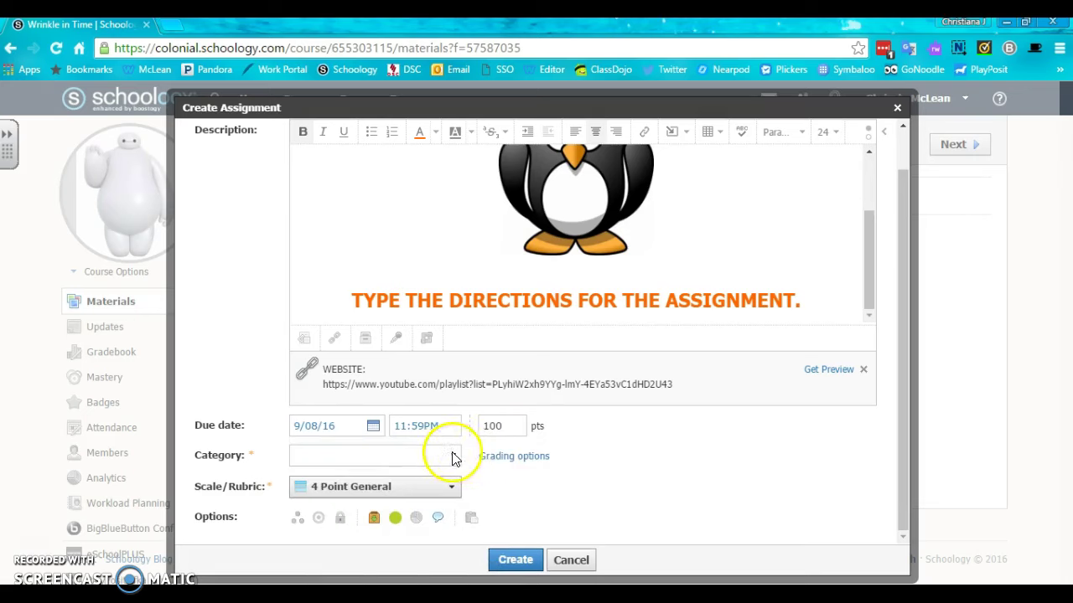
# Assign a new 'Substitute Teacher Day' grading category and create the Chapter 1 assignment
pyautogui.click(453, 455)
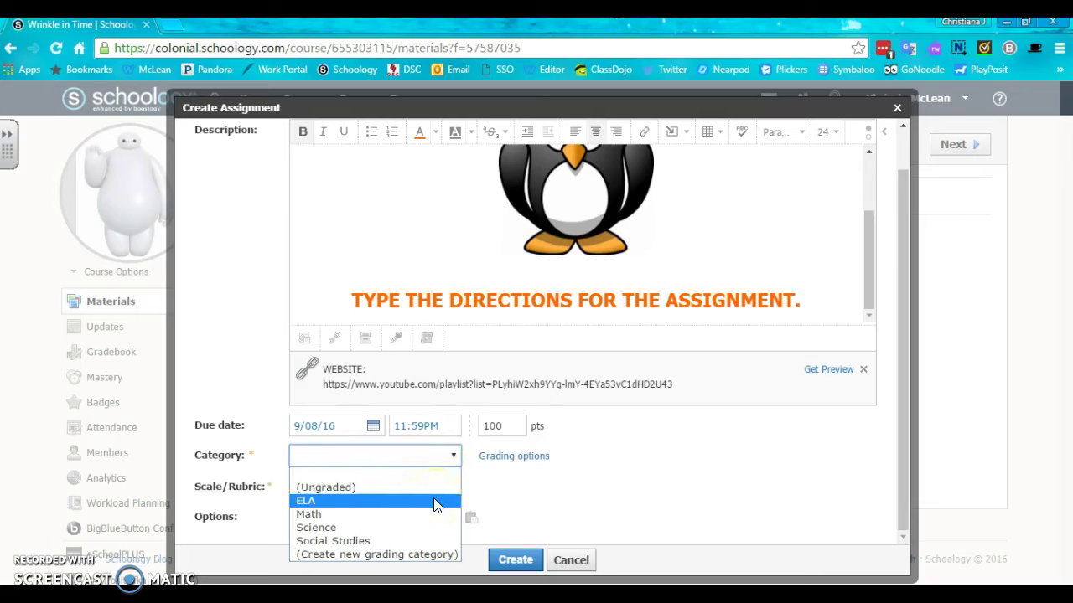
pyautogui.click(419, 555)
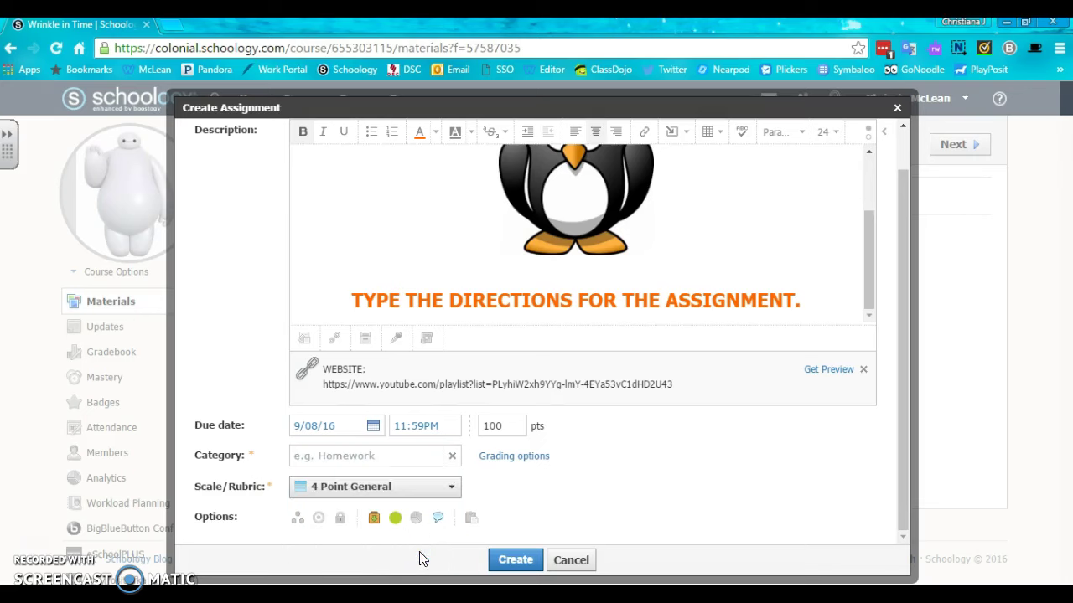
pyautogui.click(398, 454)
pyautogui.click(515, 497)
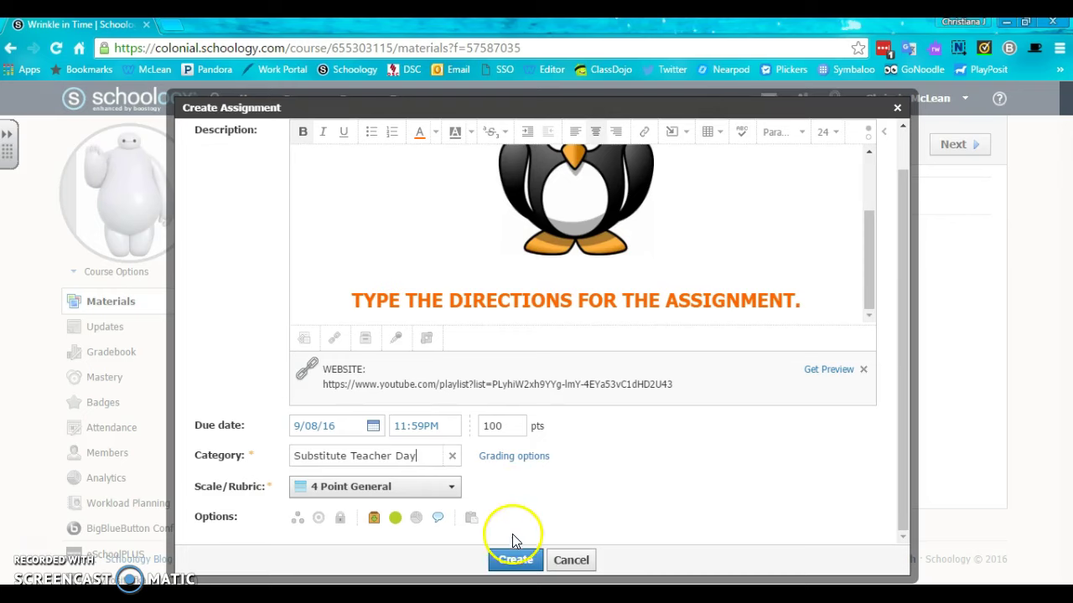
pyautogui.click(515, 561)
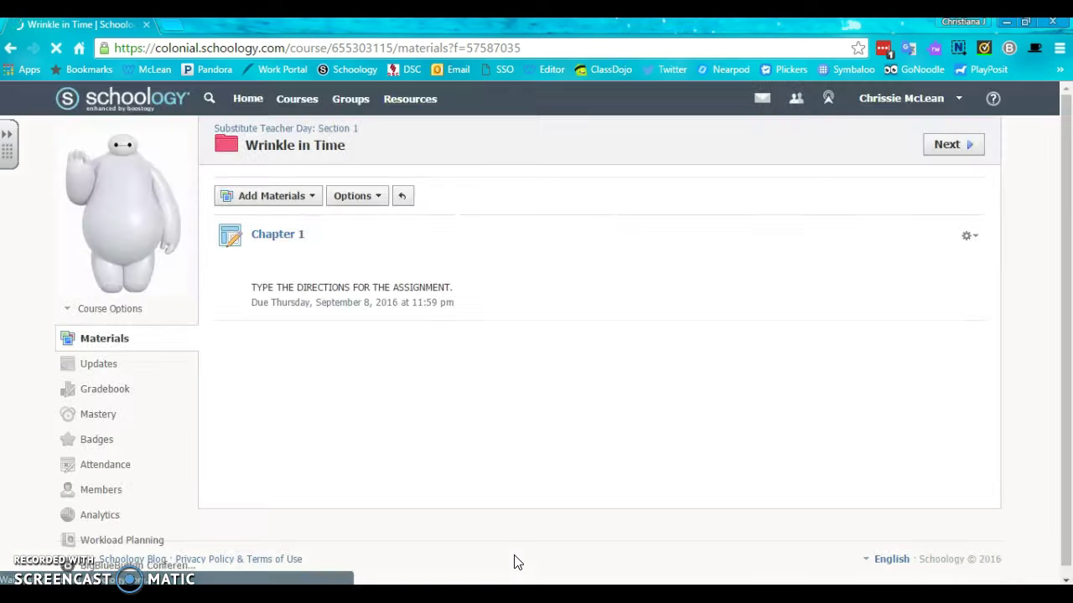
pyautogui.click(279, 237)
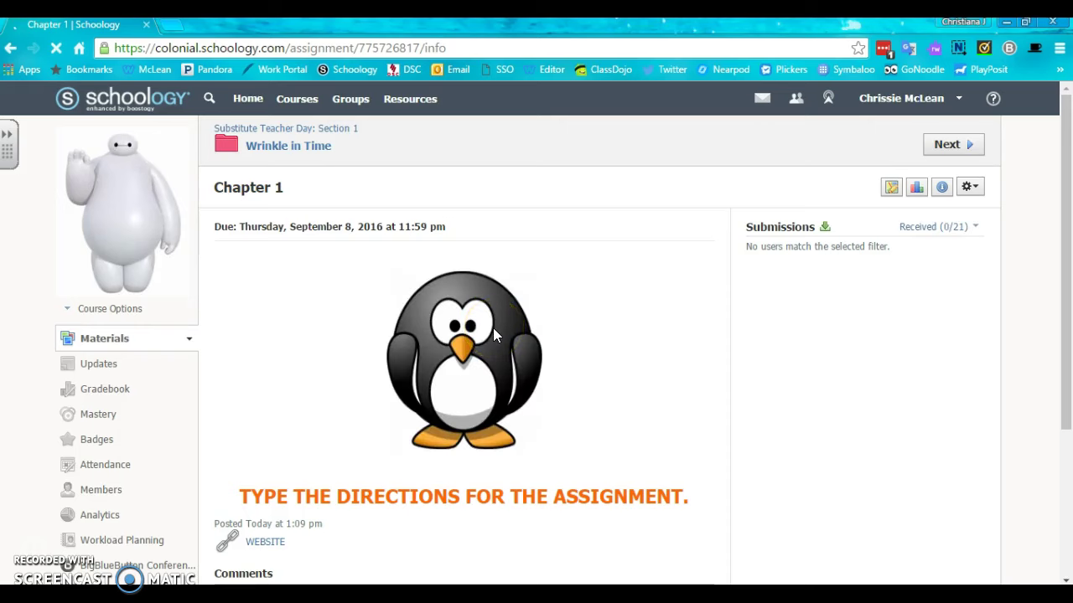
pyautogui.scroll(-3, 493, 327)
pyautogui.scroll(2, 495, 336)
pyautogui.scroll(1, 494, 336)
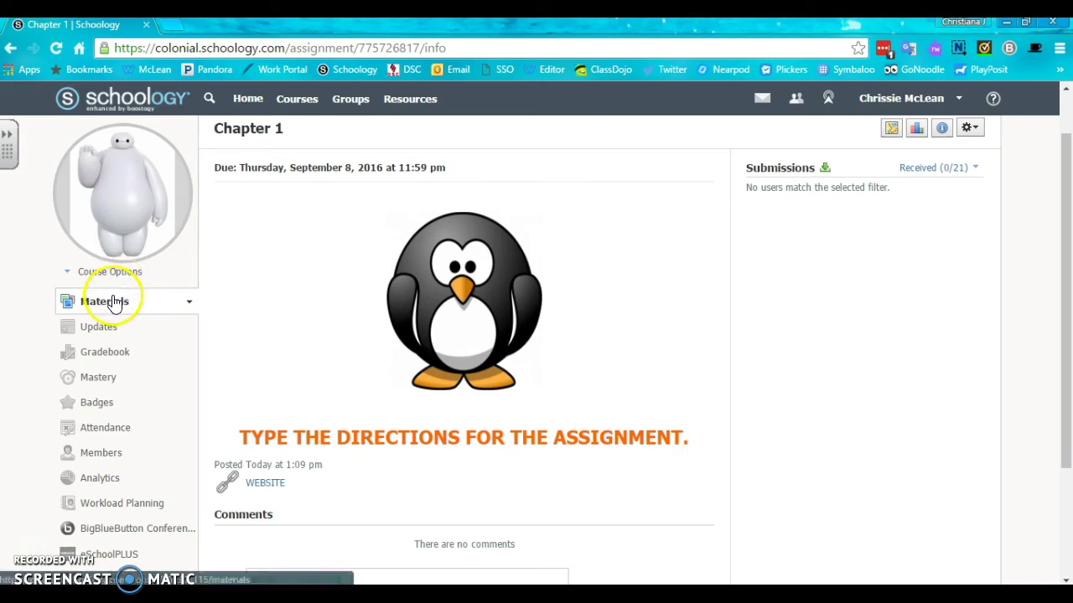
pyautogui.scroll(1, 357, 188)
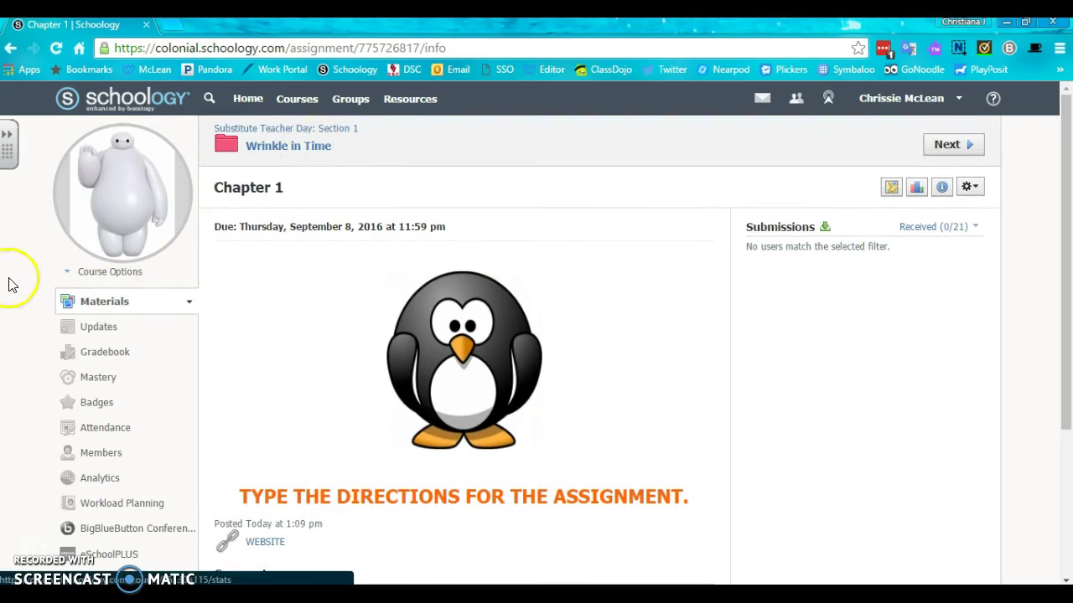
pyautogui.click(280, 147)
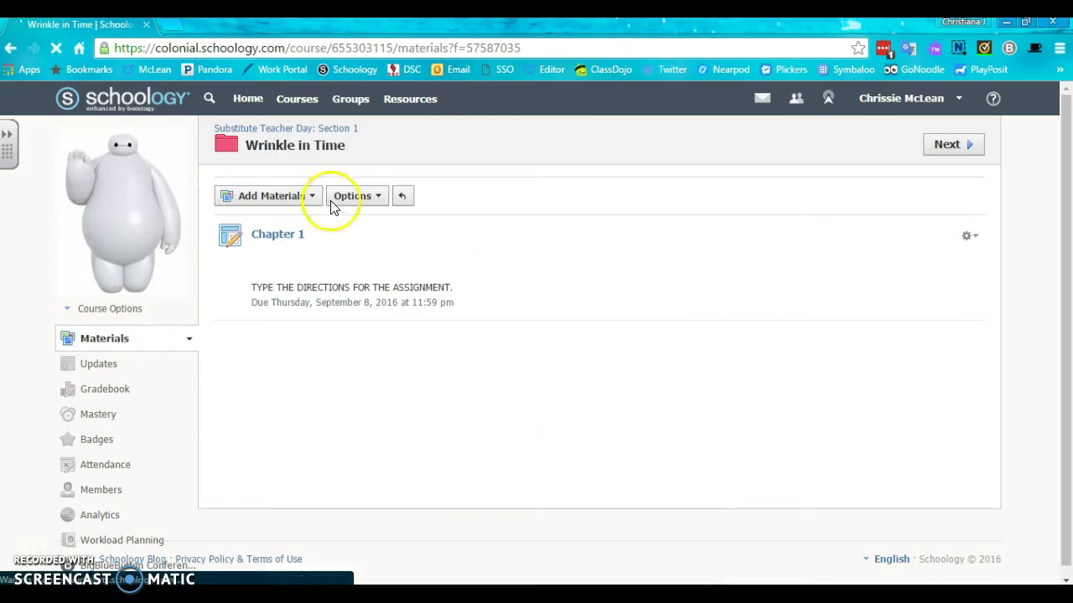
# Start a new web link in the folder and paste in the YouTube playlist URL
pyautogui.click(302, 195)
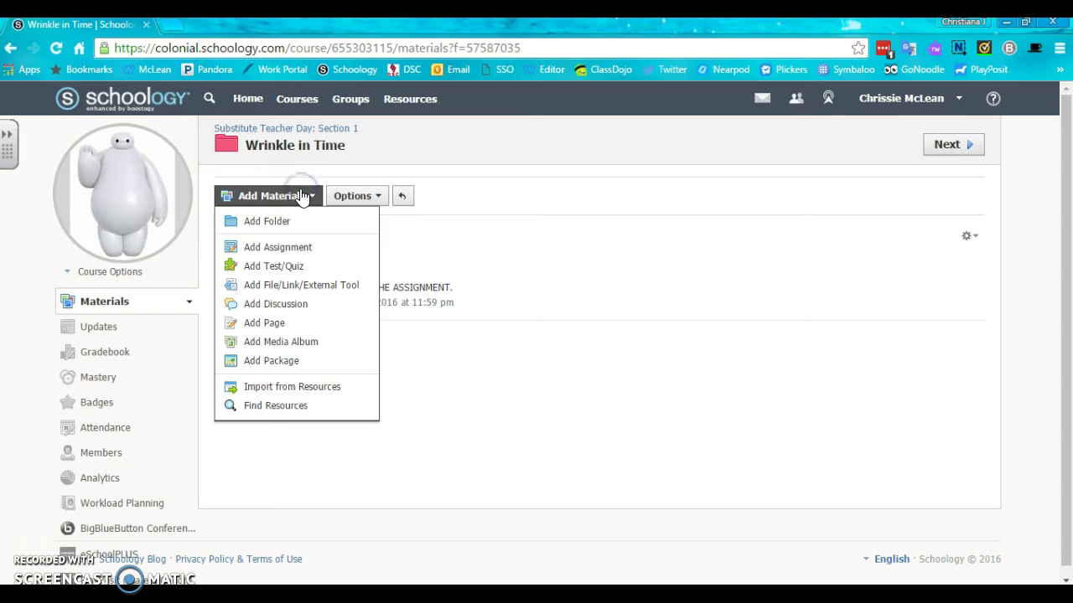
pyautogui.click(302, 283)
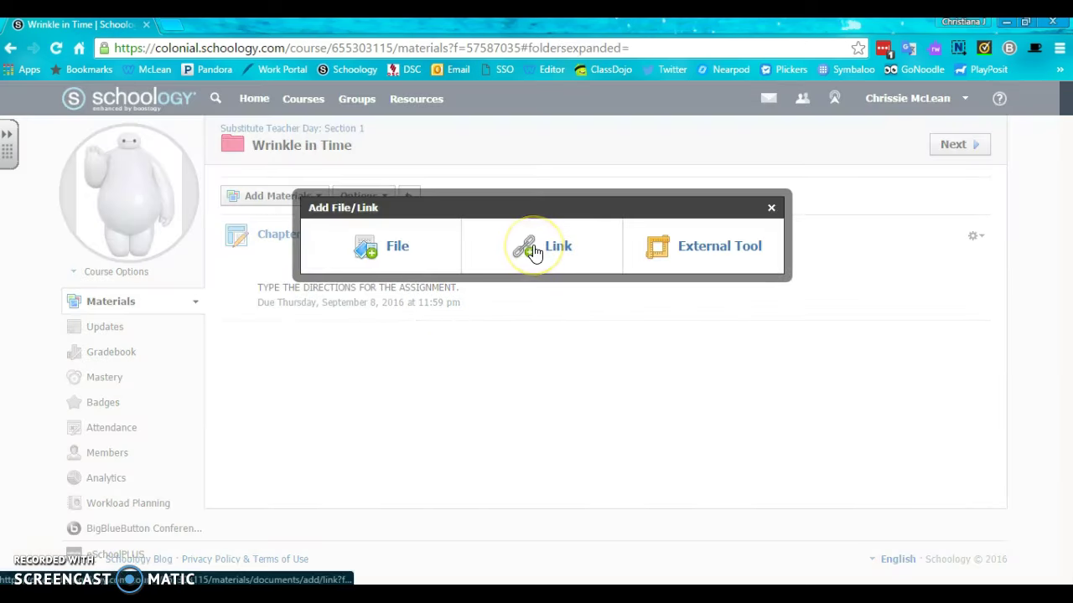
pyautogui.click(534, 250)
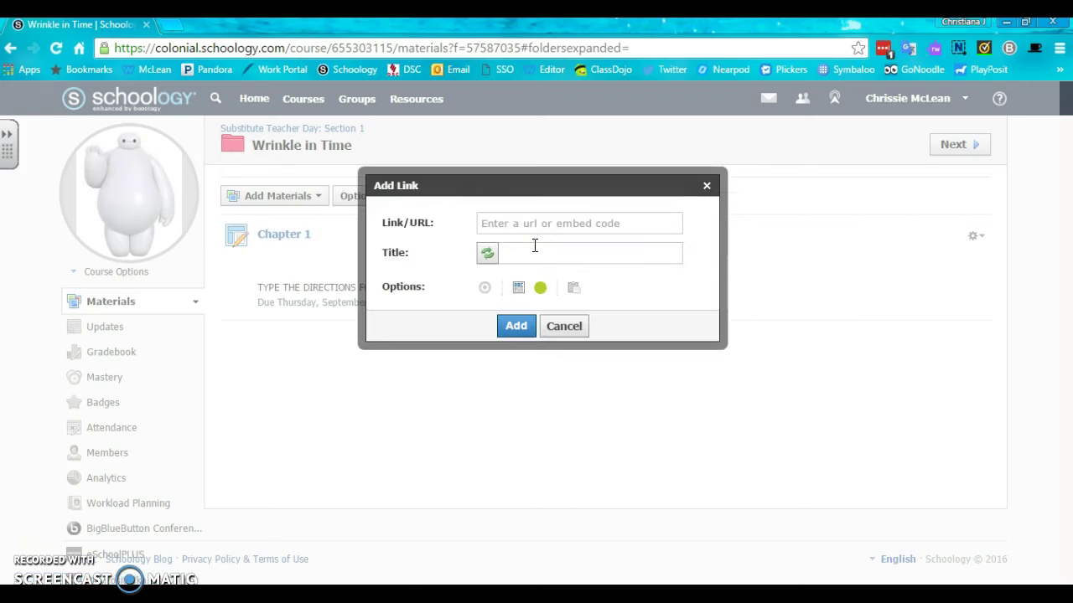
pyautogui.click(528, 222)
pyautogui.rightClick(528, 222)
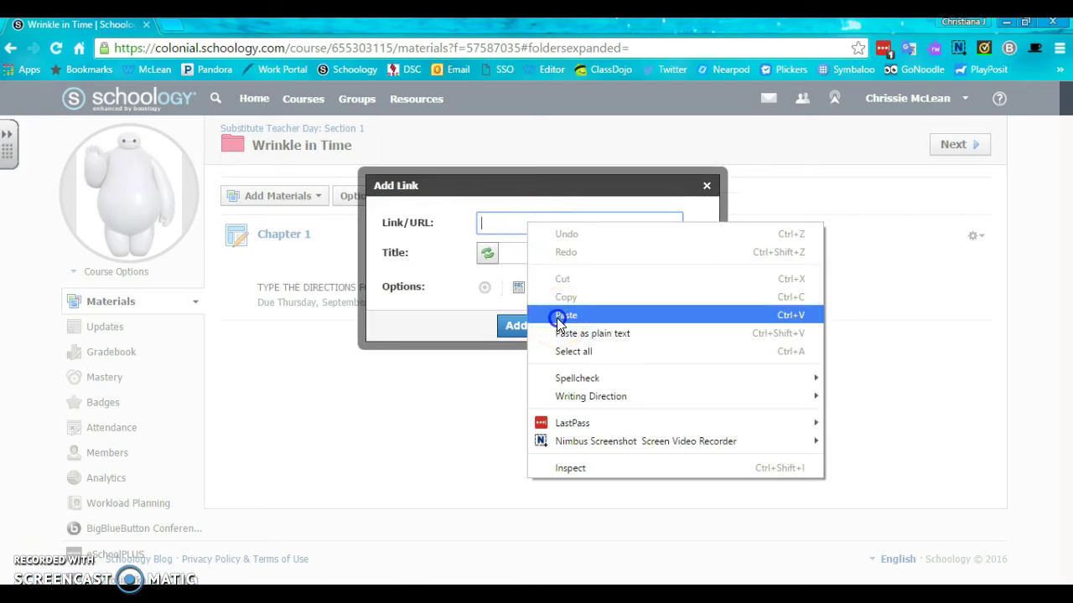
pyautogui.click(558, 311)
# Title the link 'LOOK AT THIS', set it to display in Schoology, and add it
pyautogui.click(542, 254)
pyautogui.click(542, 255)
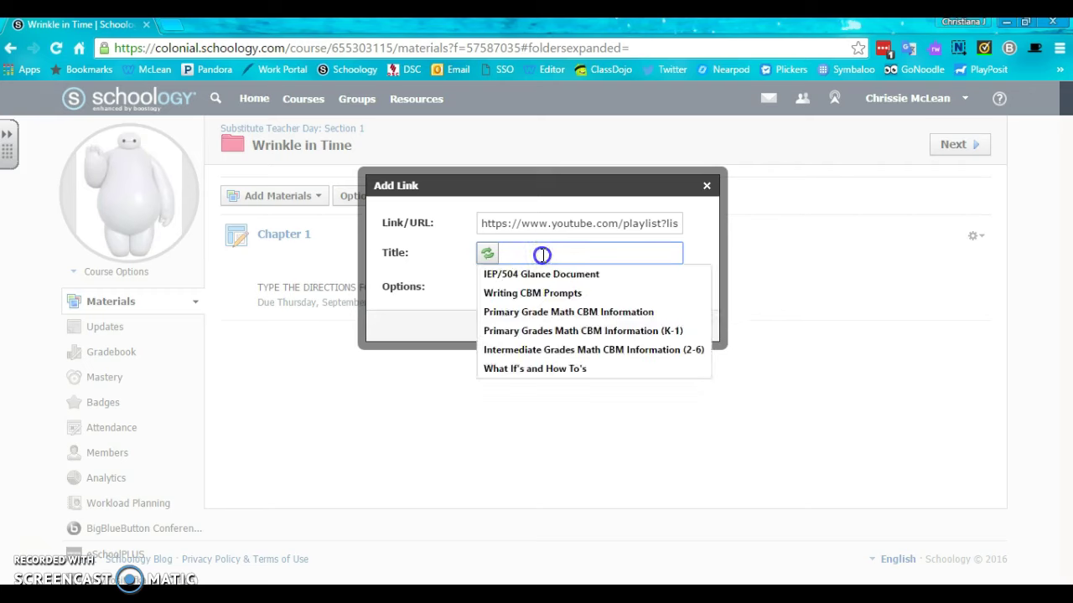
pyautogui.click(543, 255)
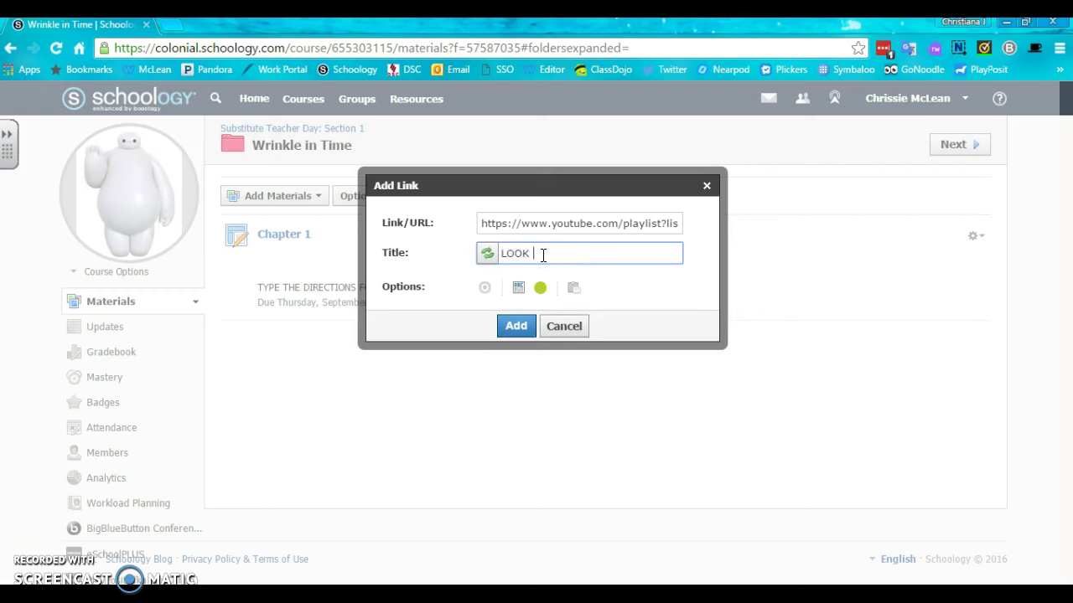
pyautogui.write('LOOK AT THIS')
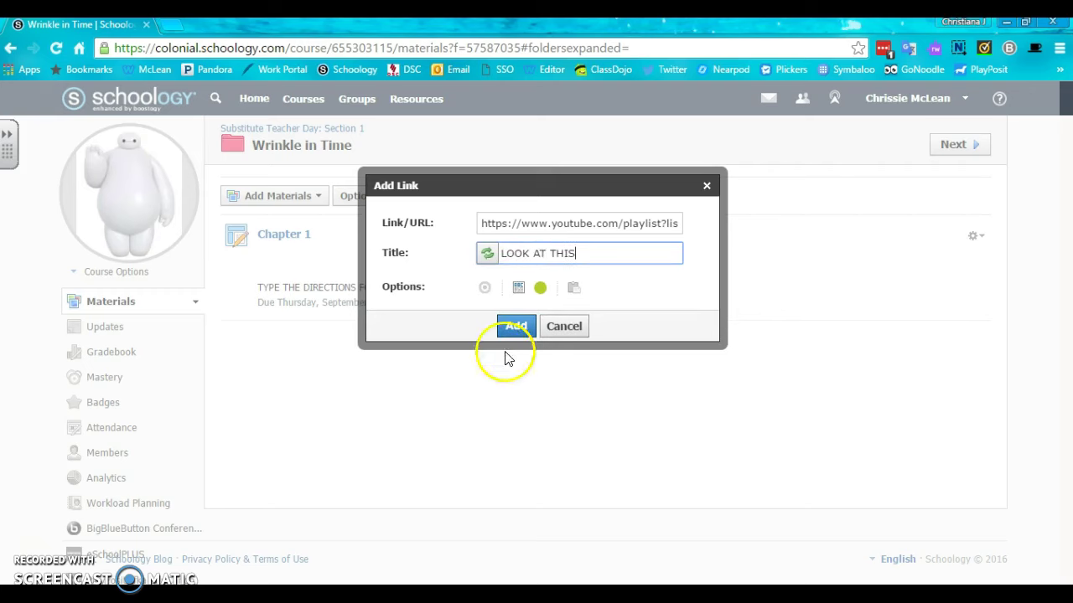
pyautogui.click(519, 289)
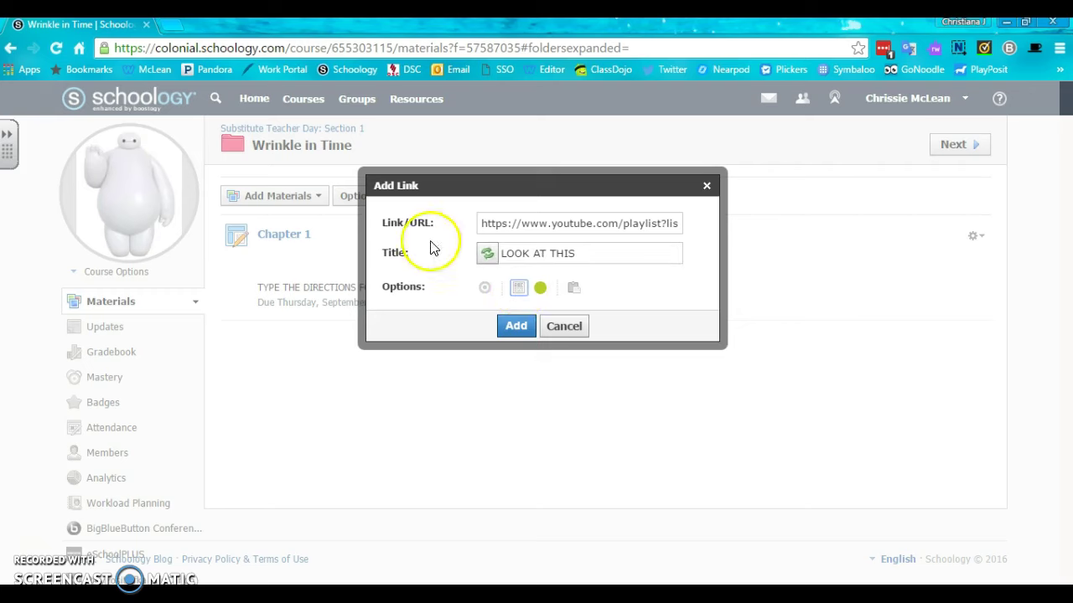
pyautogui.click(515, 339)
pyautogui.click(511, 325)
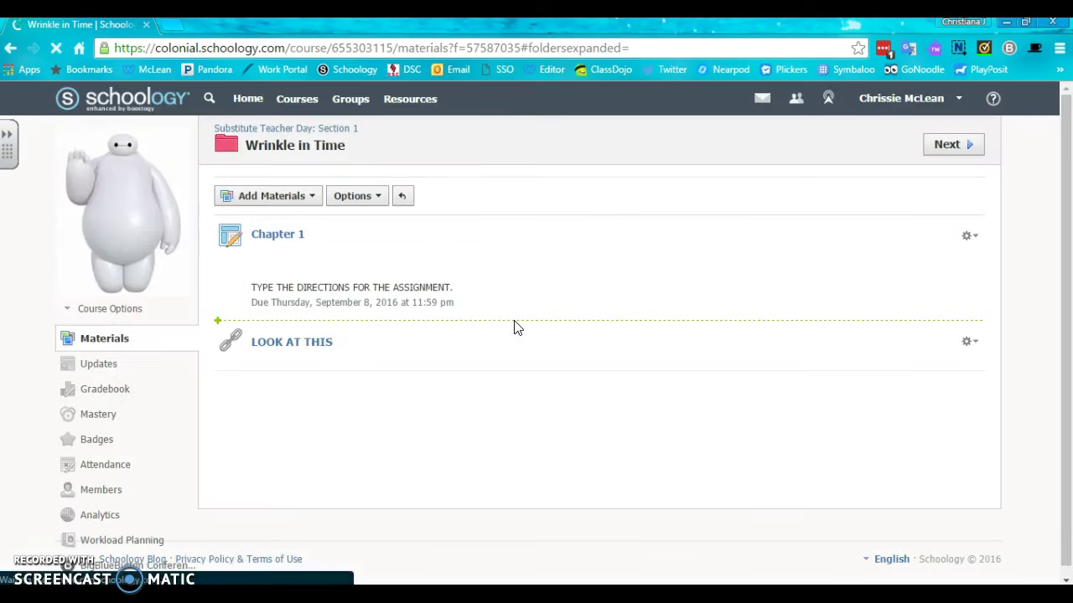
pyautogui.click(259, 350)
# Start a file upload in the Wrinkle in Time folder and browse for the file
pyautogui.click(279, 352)
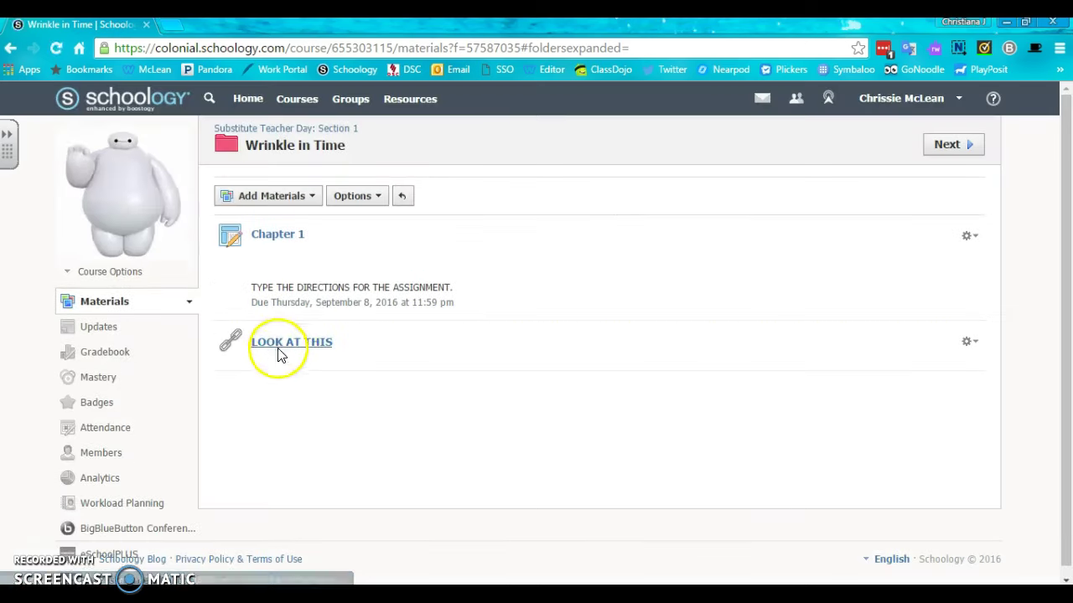
pyautogui.click(263, 201)
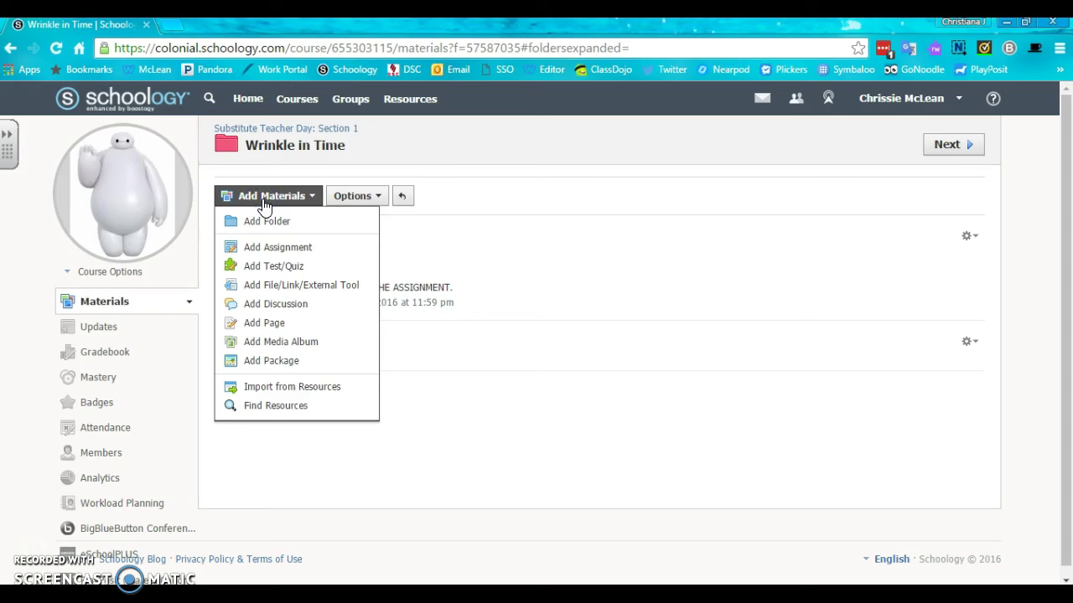
pyautogui.click(280, 285)
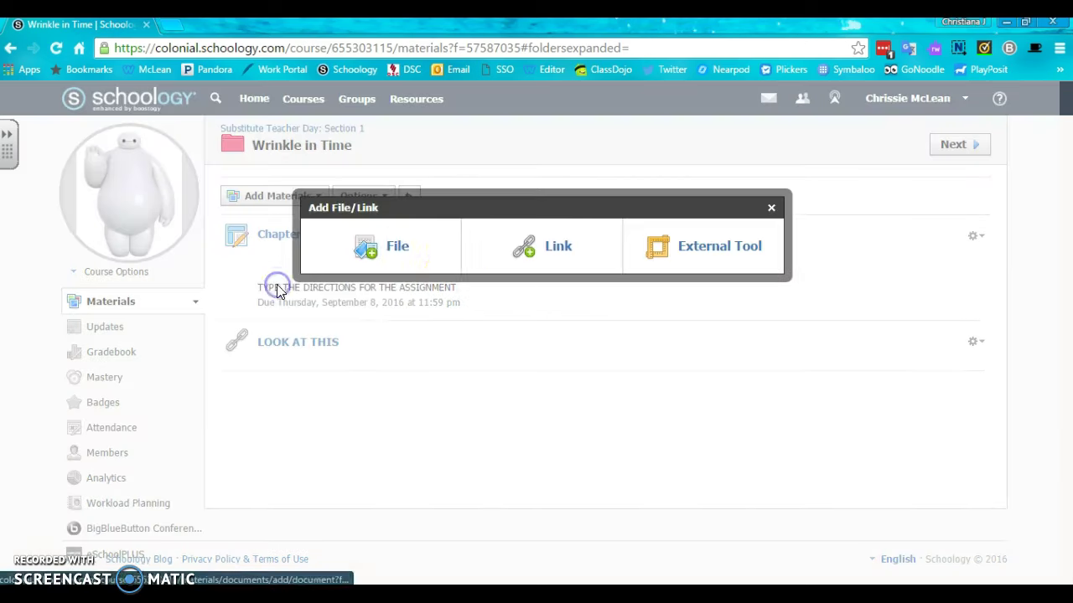
pyautogui.click(388, 245)
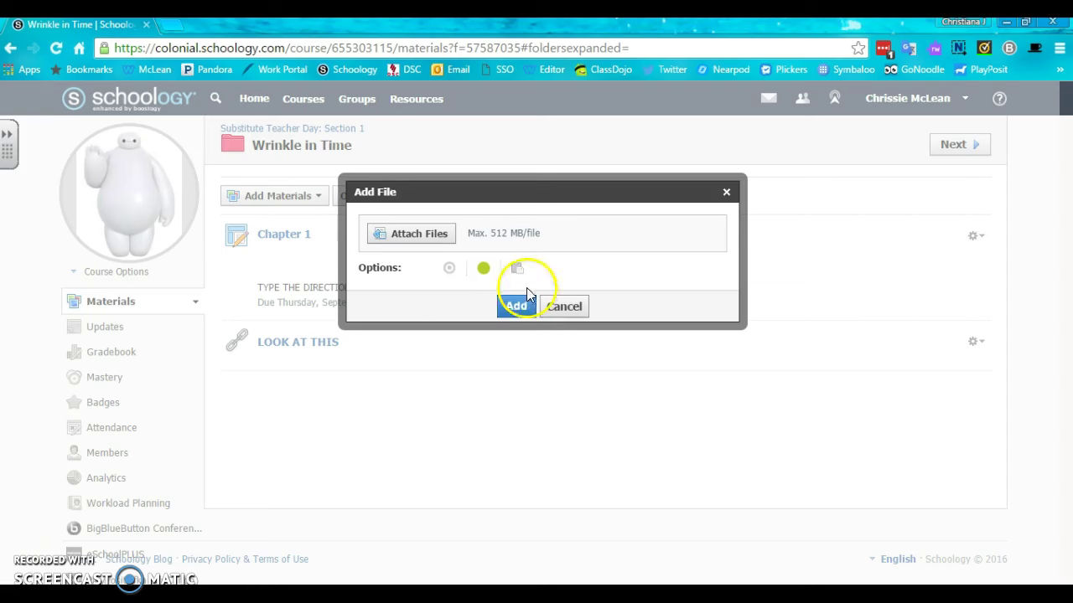
pyautogui.click(433, 238)
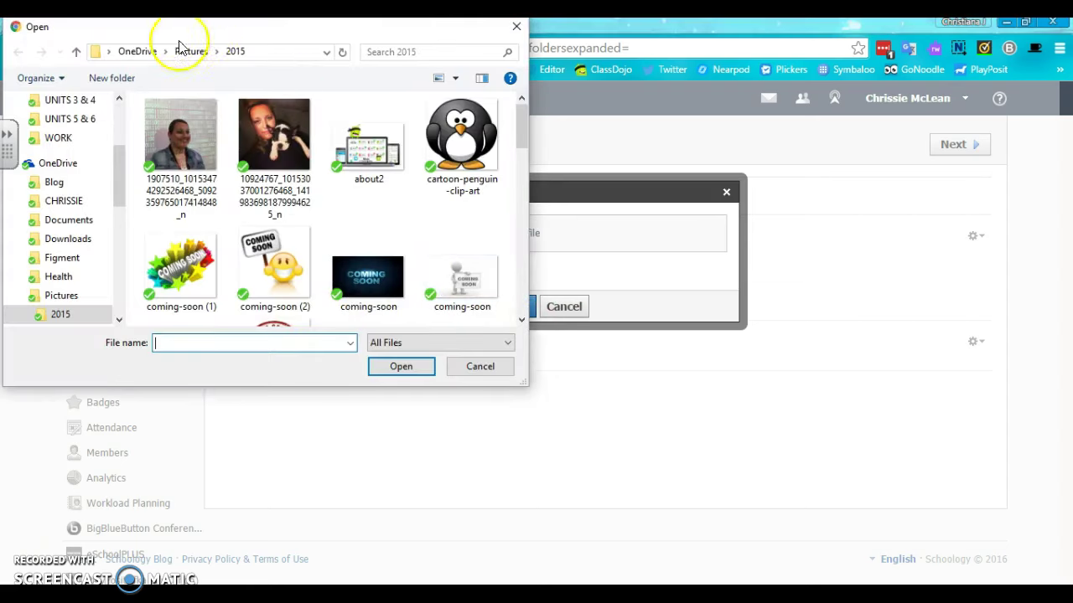
# Attach Class Jobs from OneDrive's WORK/2016-2017 folder and add it to the folder
pyautogui.click(135, 51)
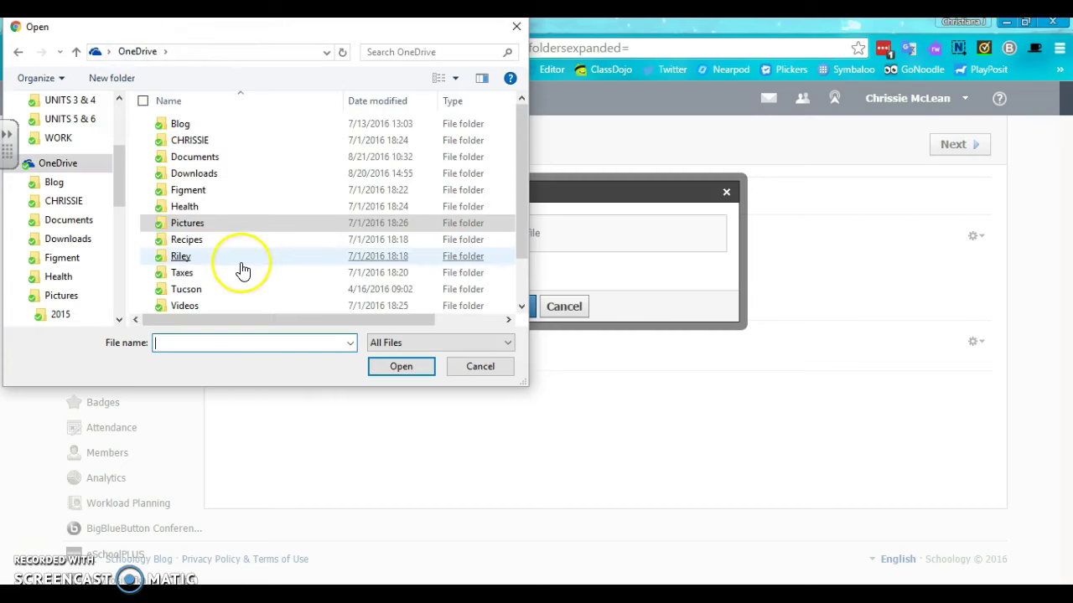
pyautogui.click(522, 307)
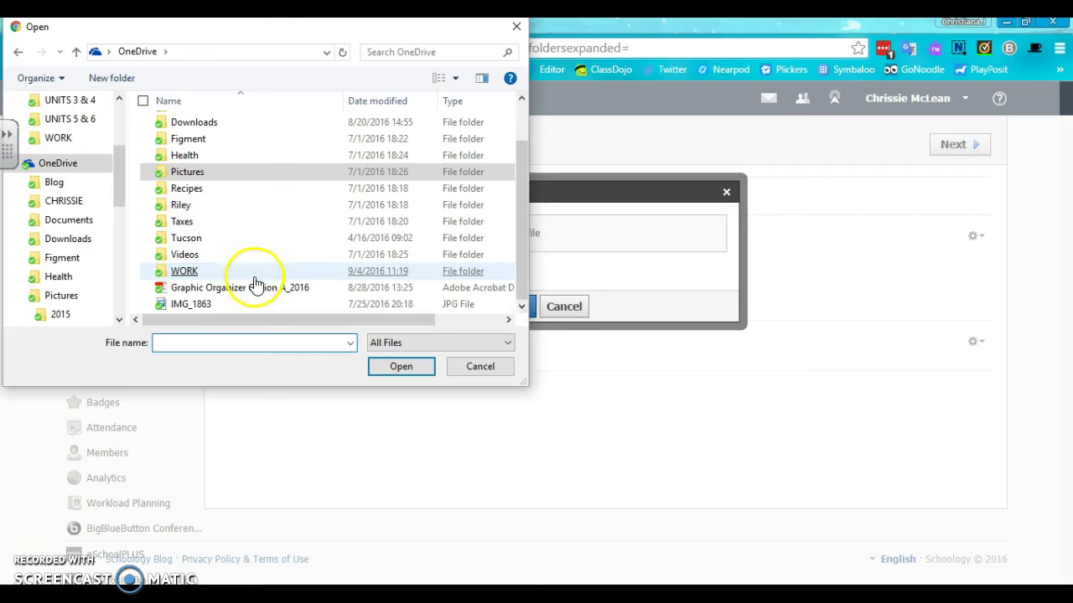
pyautogui.click(255, 278)
pyautogui.click(225, 145)
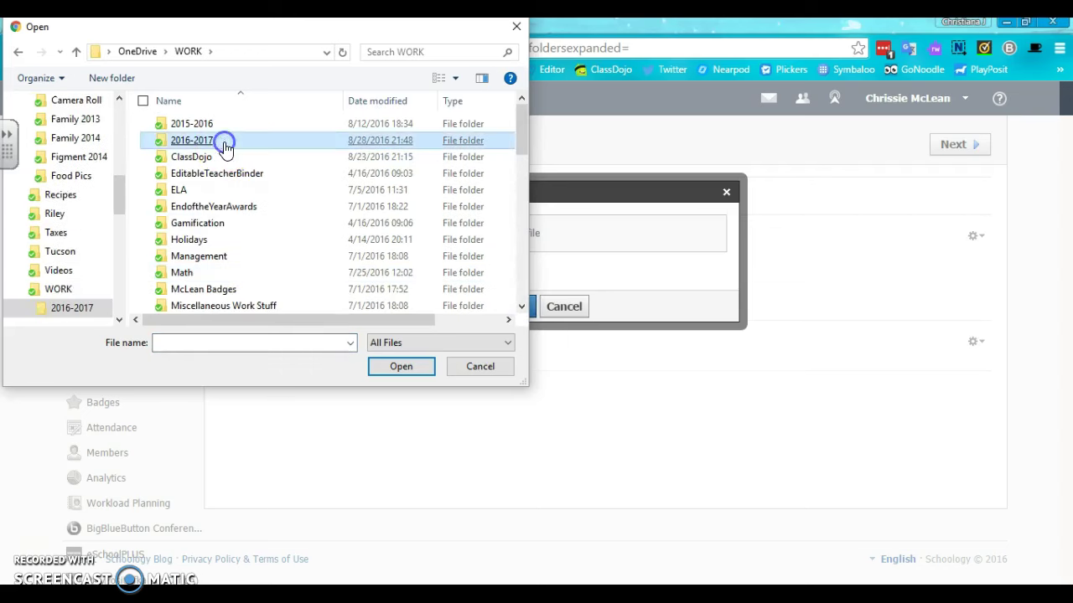
pyautogui.doubleClick(225, 146)
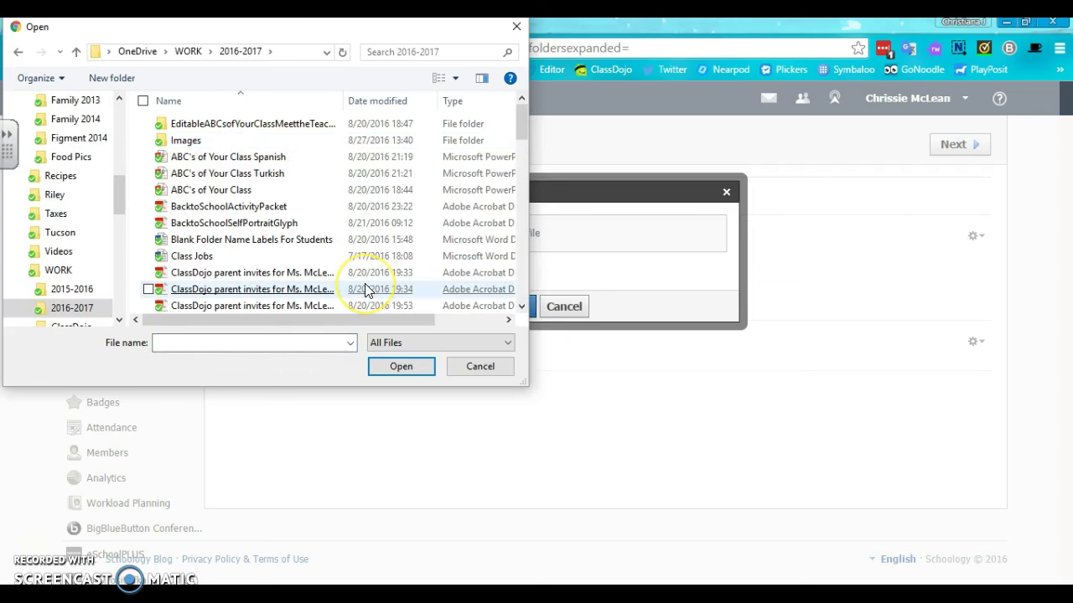
pyautogui.doubleClick(293, 256)
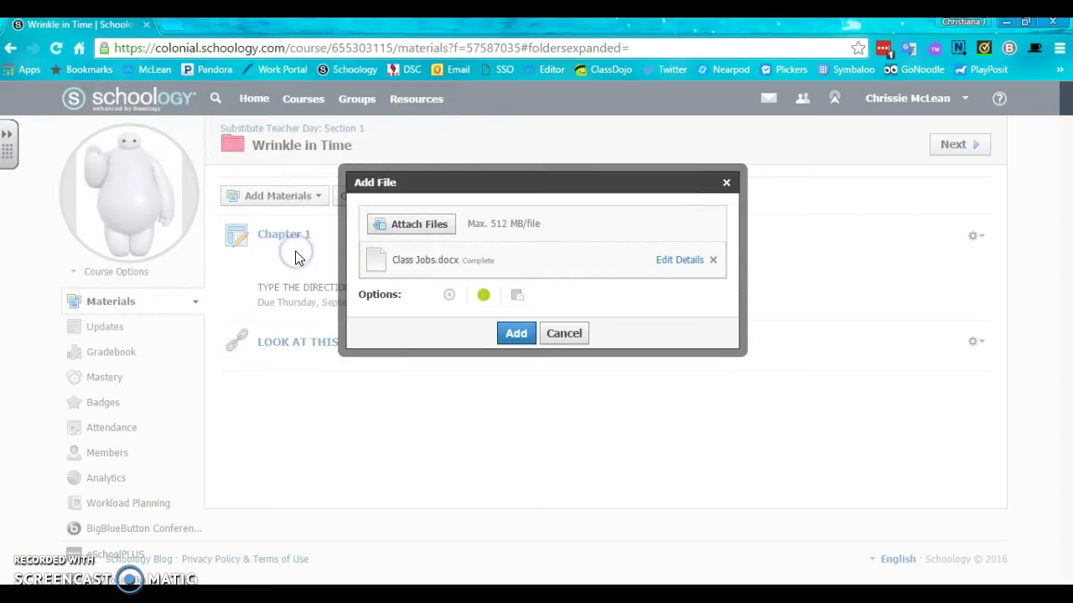
pyautogui.click(515, 332)
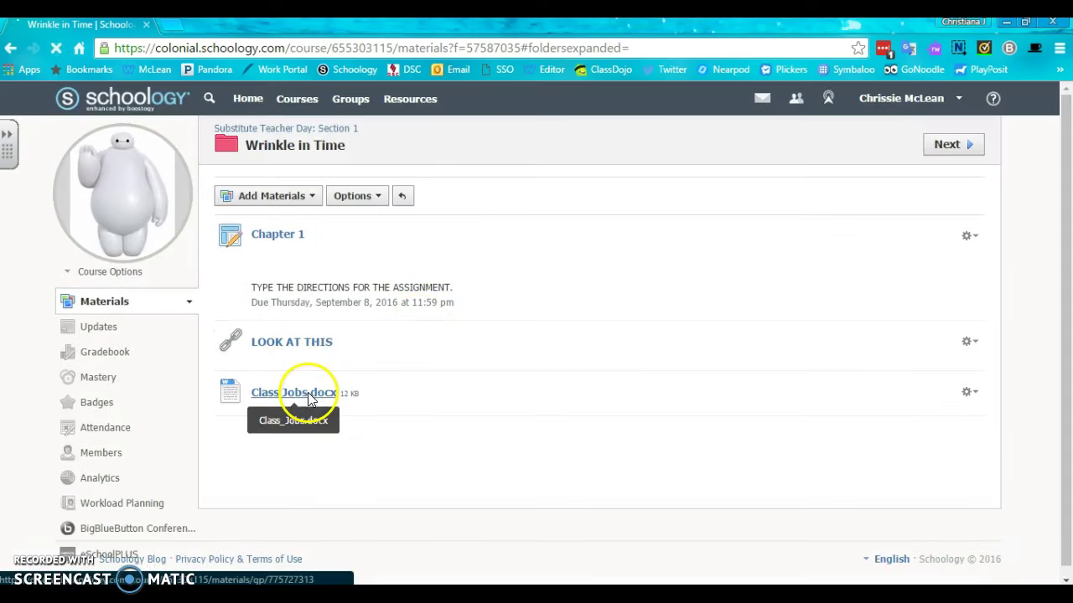
# Open the uploaded Class Jobs.docx item to check it, then return to the folder
pyautogui.click(289, 399)
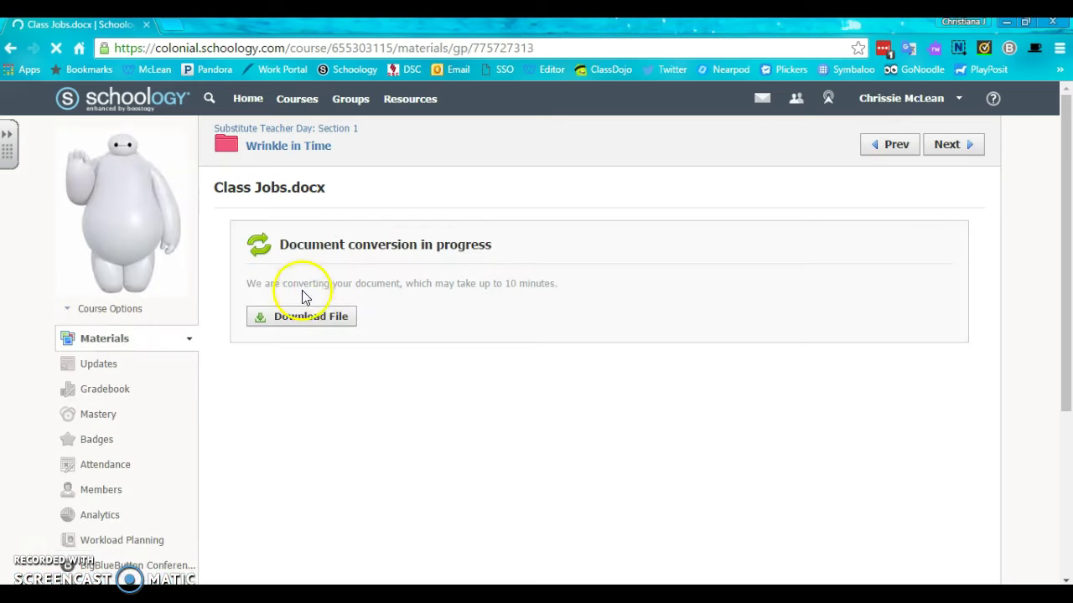
pyautogui.click(11, 47)
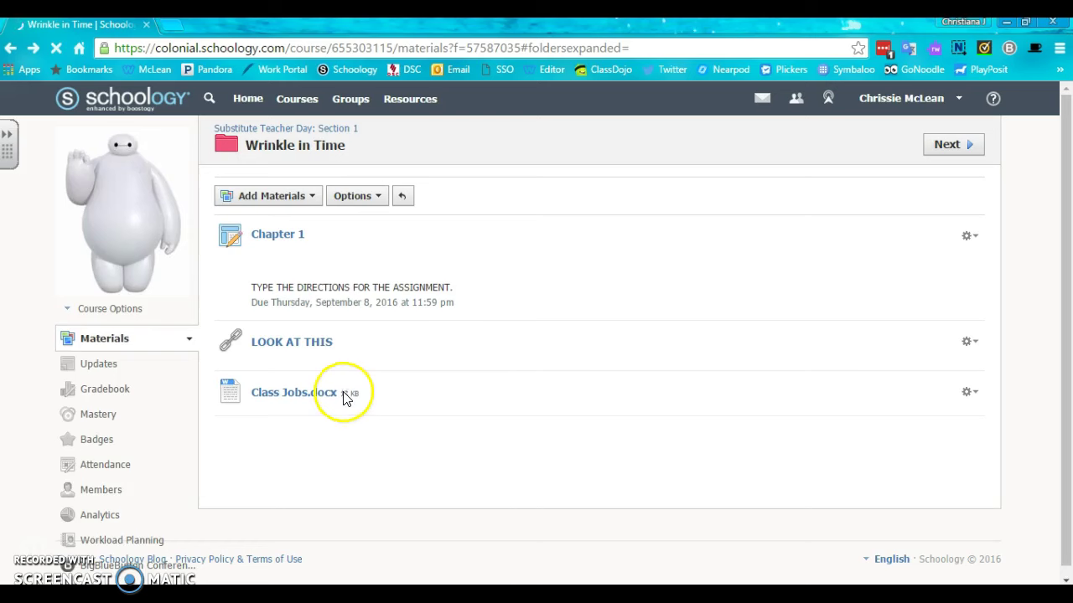
pyautogui.click(277, 197)
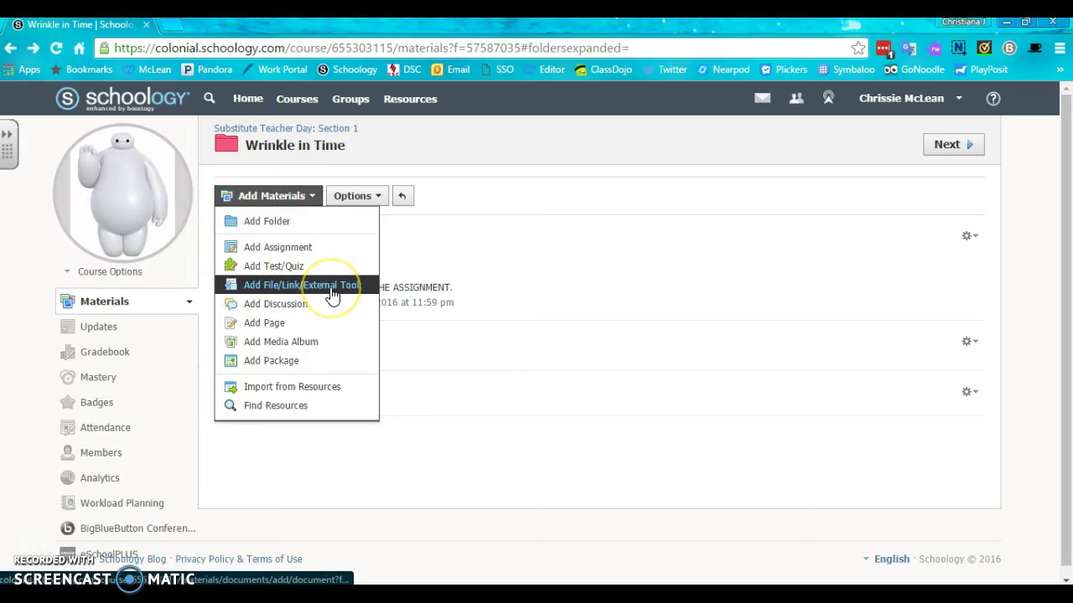
# Start a new discussion and enter the title 'Test Discussion'
pyautogui.click(281, 306)
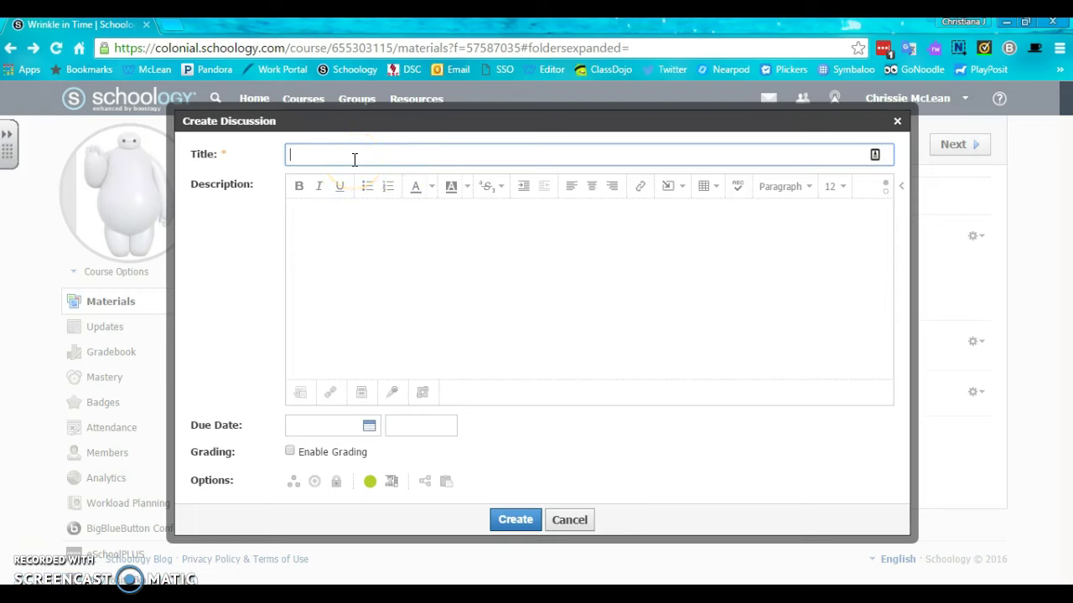
pyautogui.write('tE')
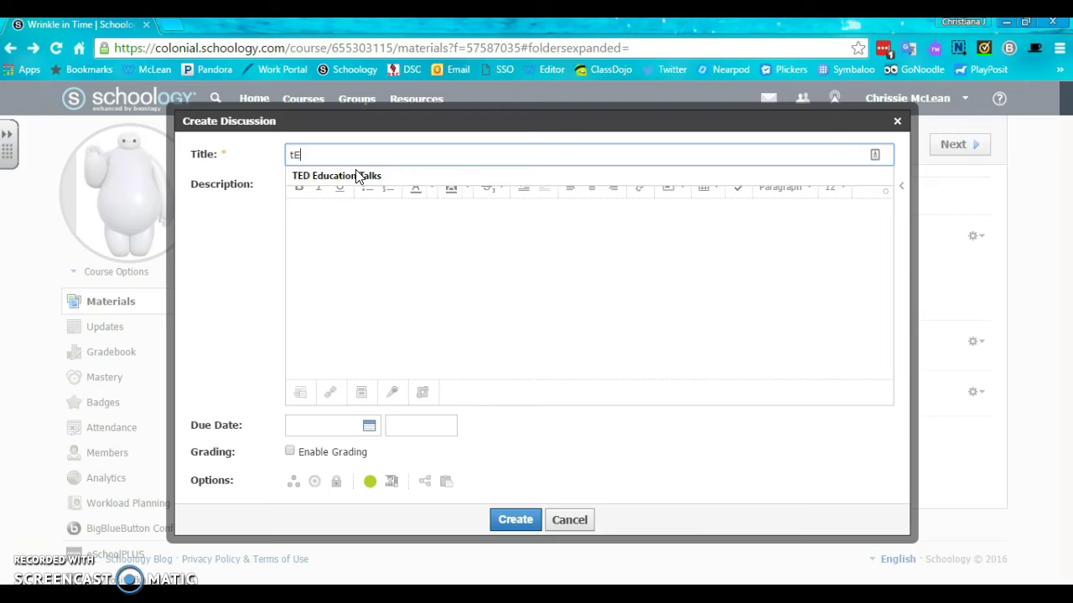
pyautogui.press('BackSpace')
pyautogui.press('BackSpace')
pyautogui.write('Test Discussion')
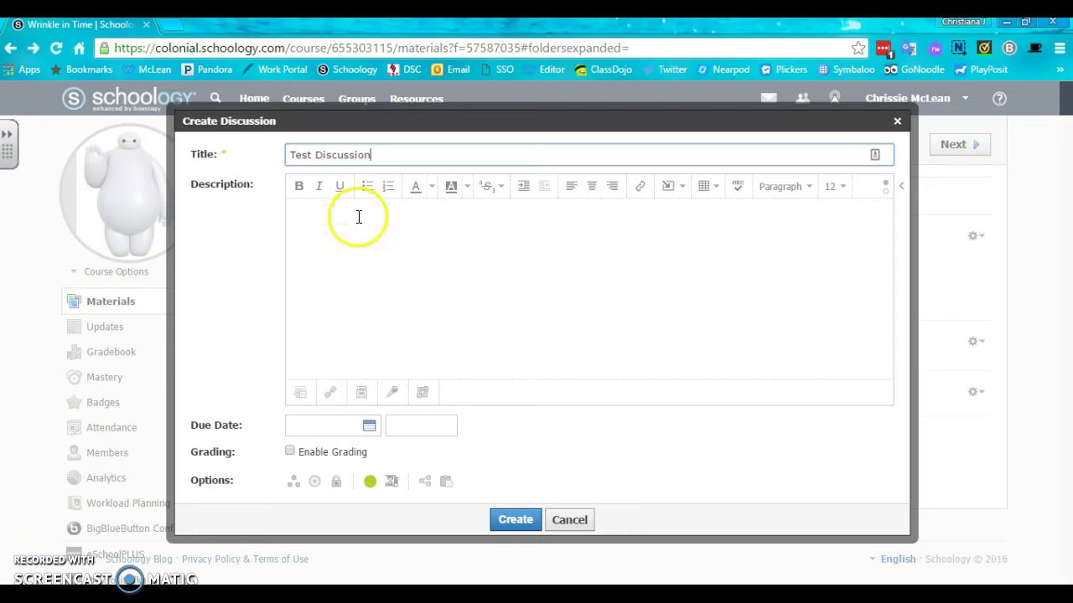
# Write the description 'DIRECTIONS FOR WHAT THEM TO TALK ABOUT.' and make it bold
pyautogui.click(359, 216)
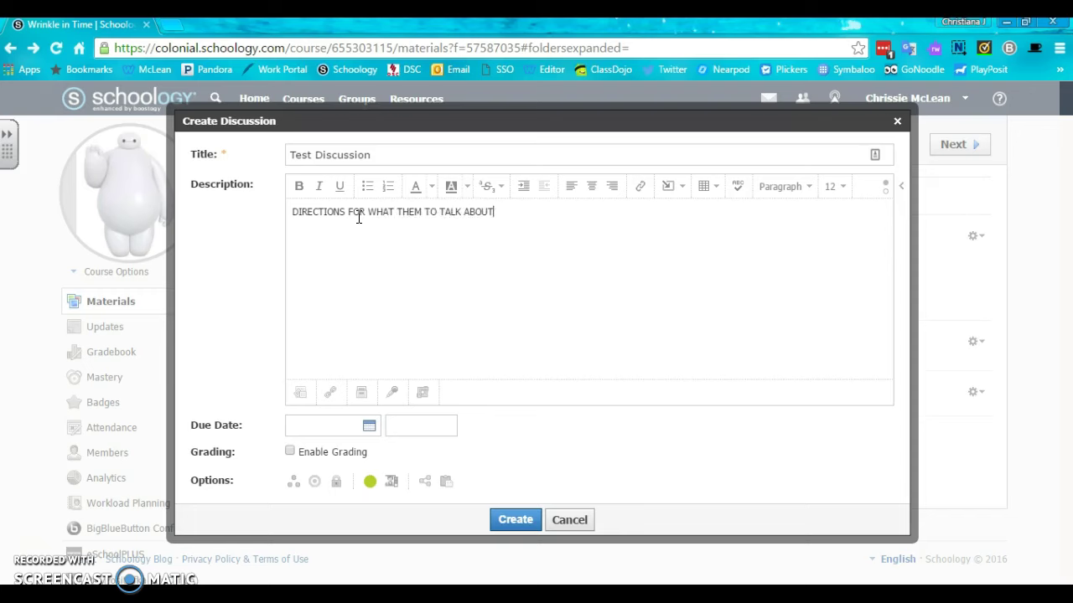
pyautogui.moveTo(517, 216); pyautogui.dragTo(157, 180)
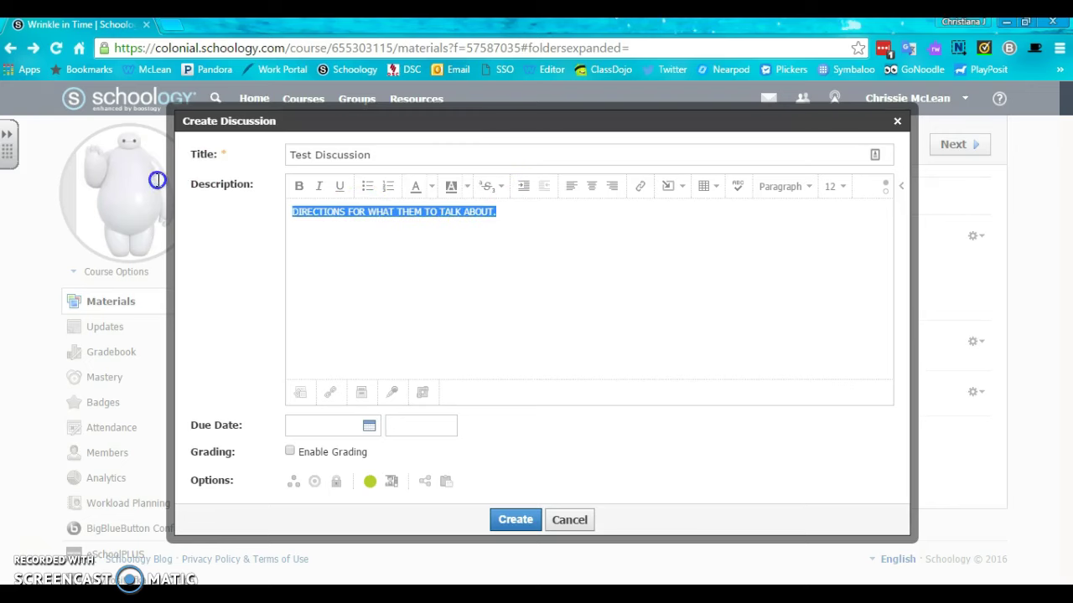
pyautogui.click(298, 185)
pyautogui.click(420, 185)
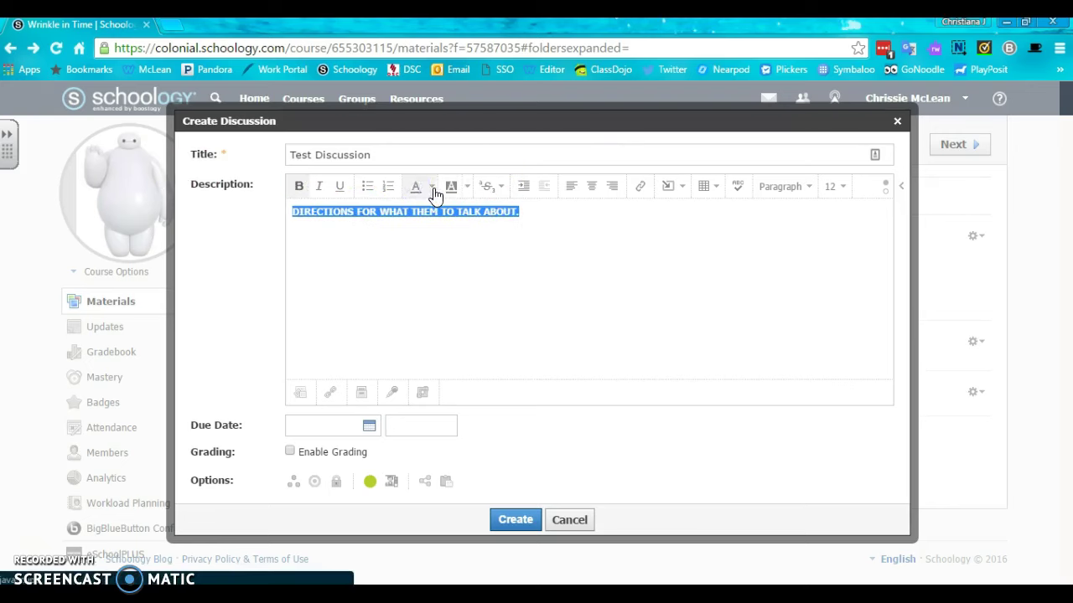
# Format the directions line green, size 16, as Heading 1
pyautogui.click(432, 188)
pyautogui.click(484, 231)
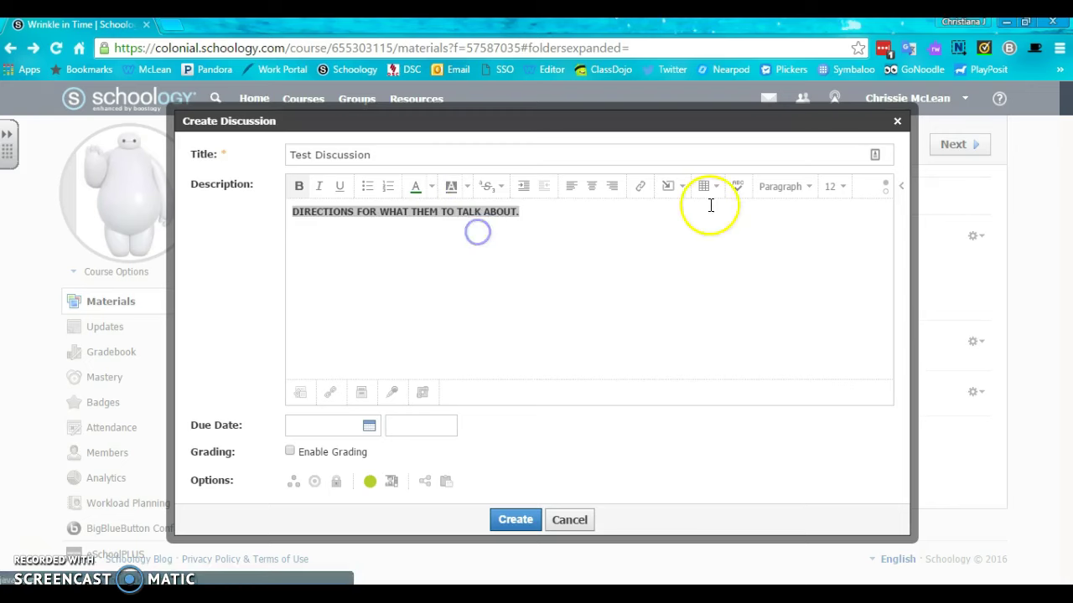
pyautogui.click(830, 188)
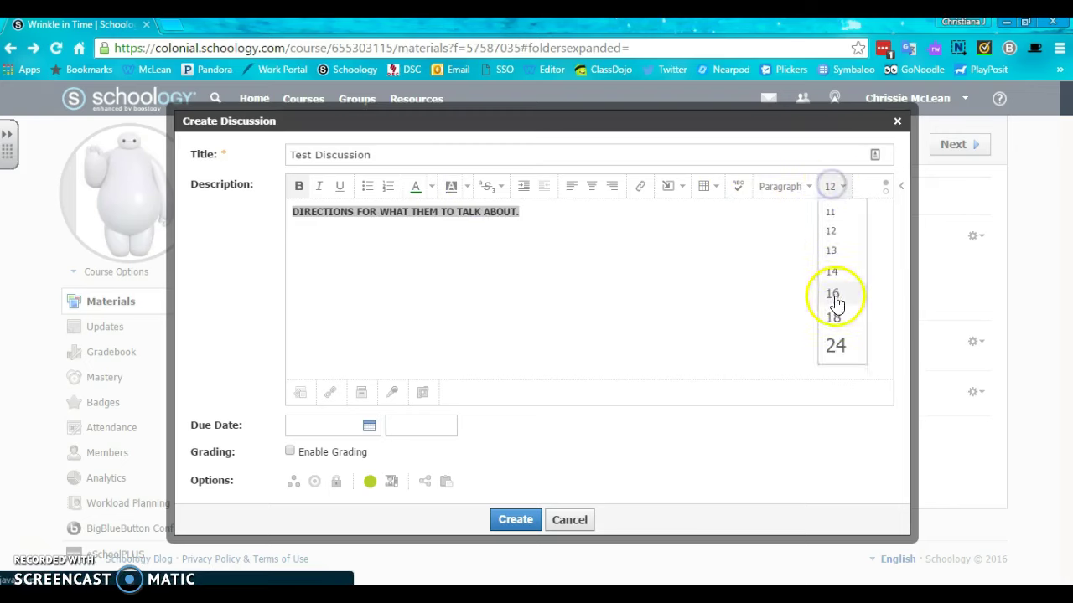
pyautogui.click(836, 297)
pyautogui.click(788, 190)
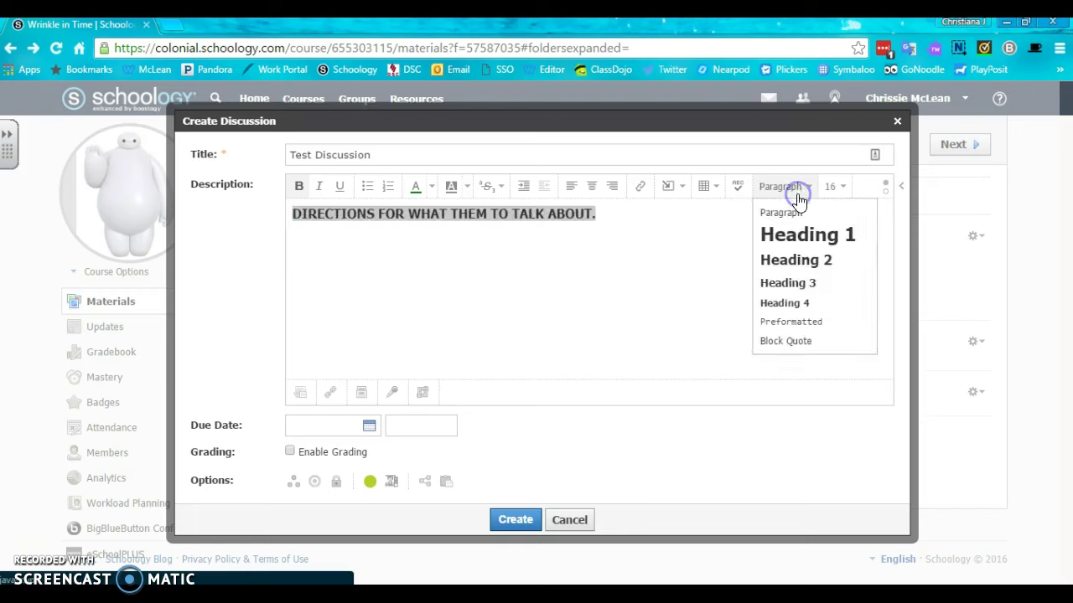
pyautogui.click(793, 237)
# Centre the directions heading in the description
pyautogui.click(706, 227)
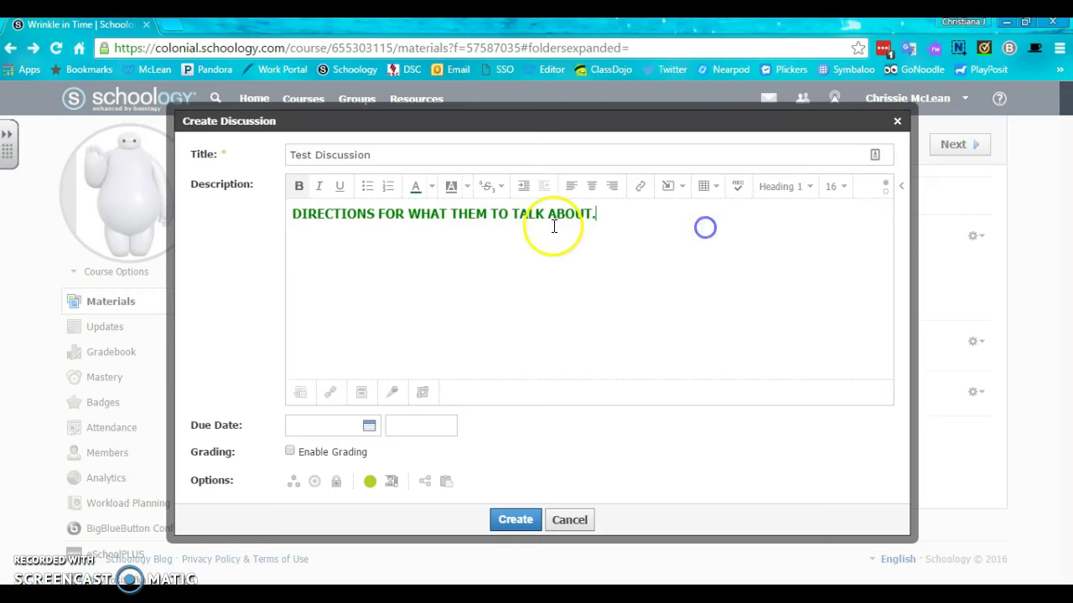
pyautogui.click(550, 213)
pyautogui.tripleClick(551, 213)
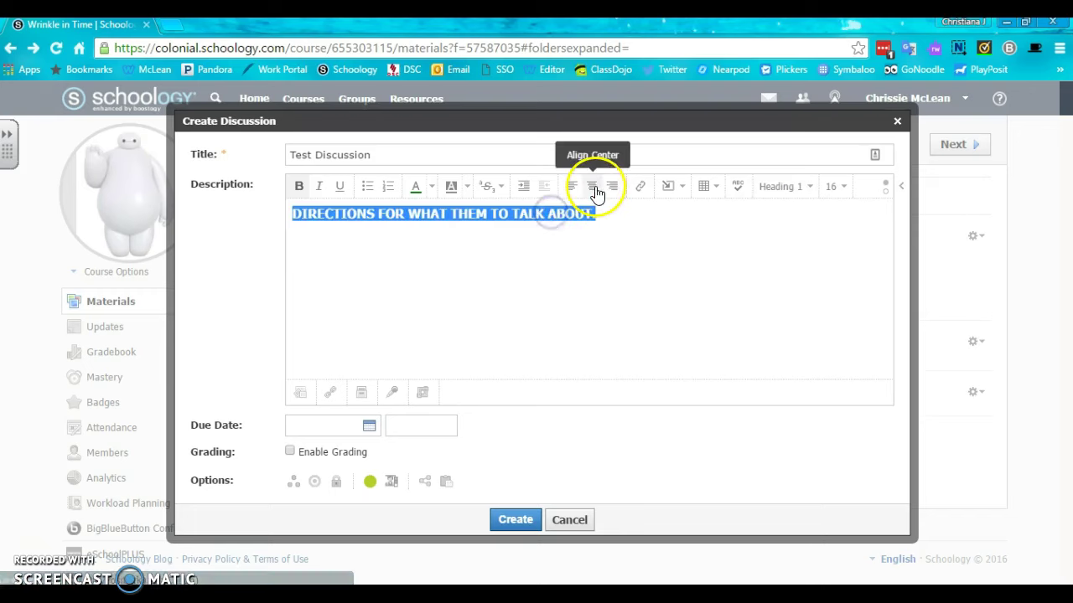
pyautogui.click(590, 186)
pyautogui.click(651, 292)
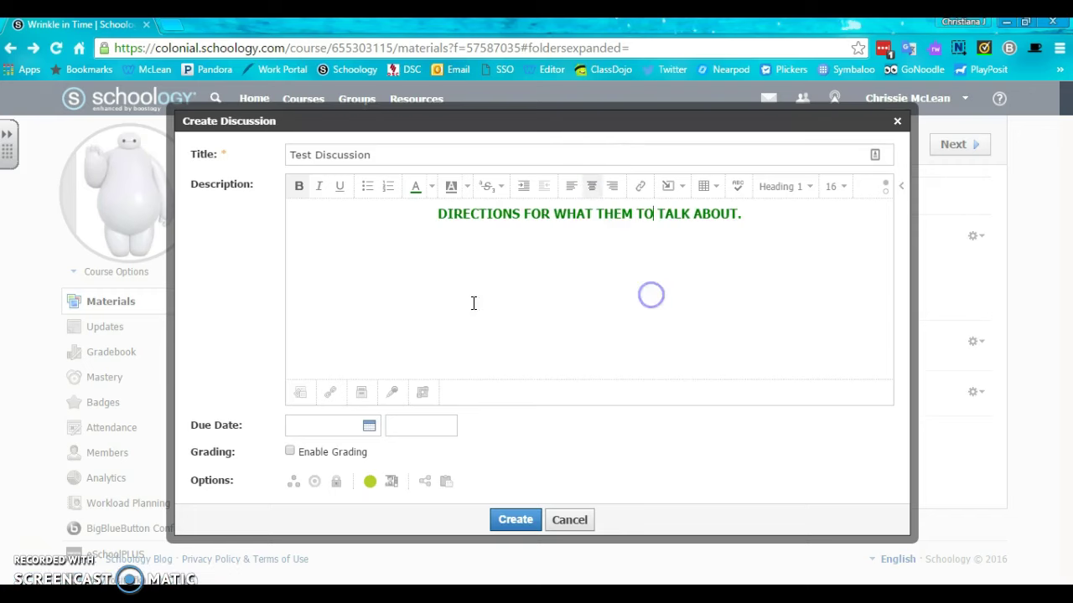
pyautogui.click(423, 305)
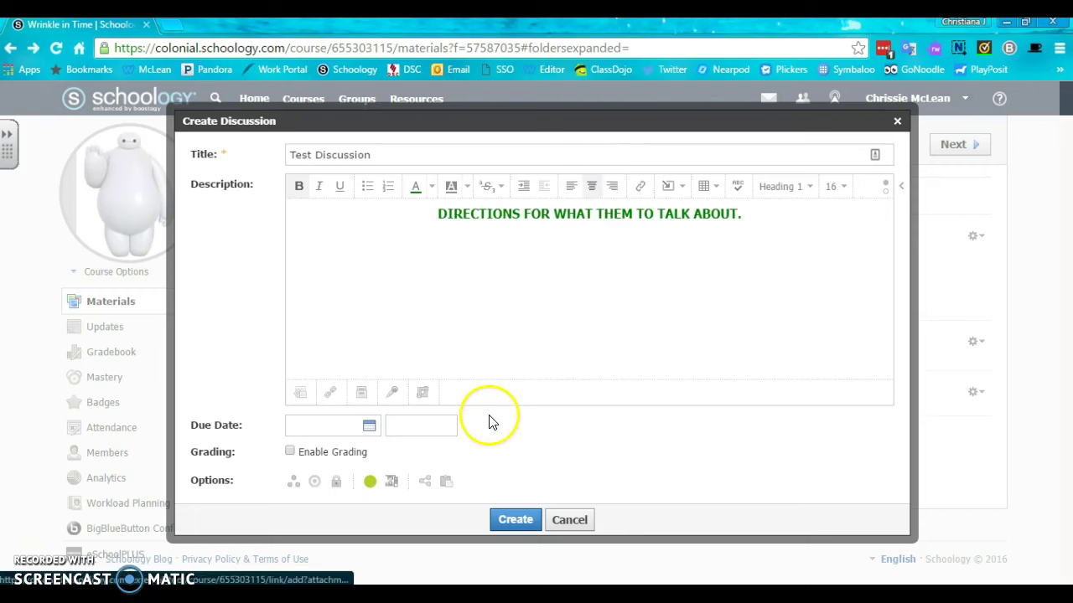
# Insert the Captain Mickey picture from the Images folder on a new line below the directions
pyautogui.click(759, 213)
pyautogui.press('Return')
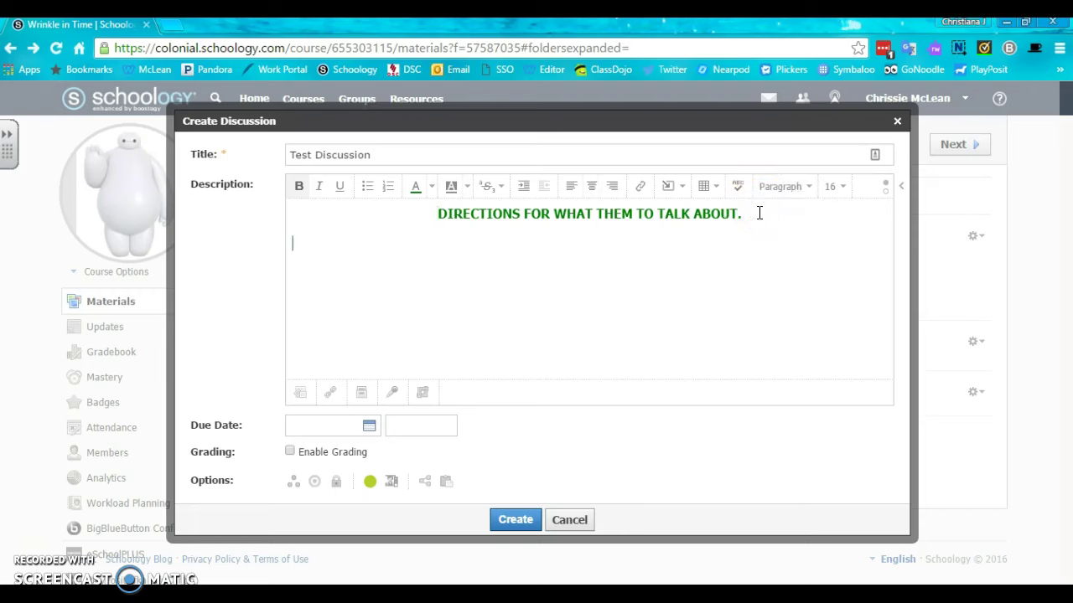
pyautogui.click(680, 193)
pyautogui.click(682, 213)
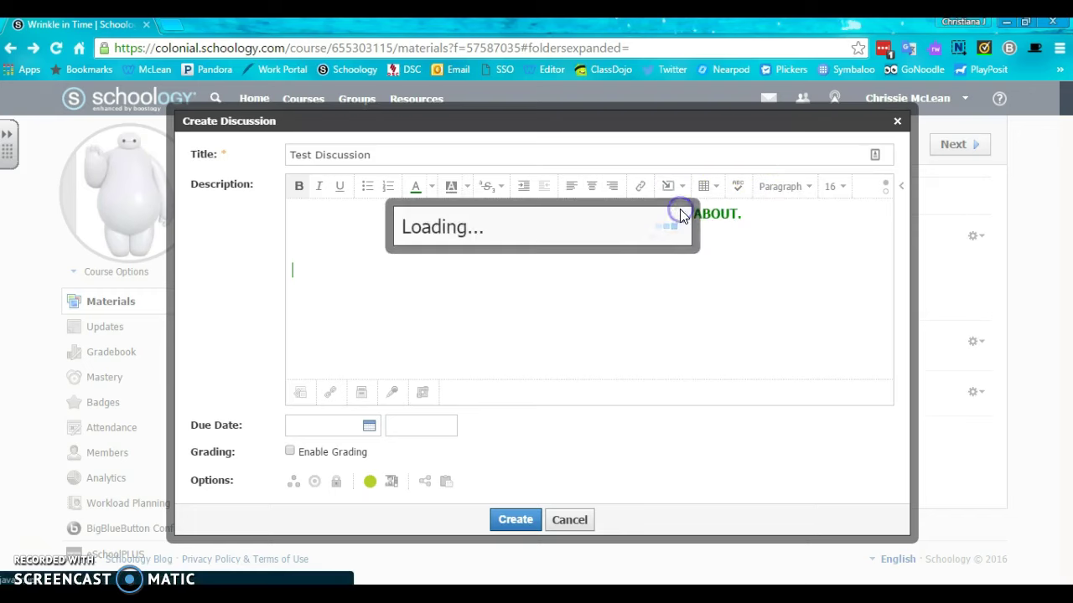
pyautogui.click(488, 228)
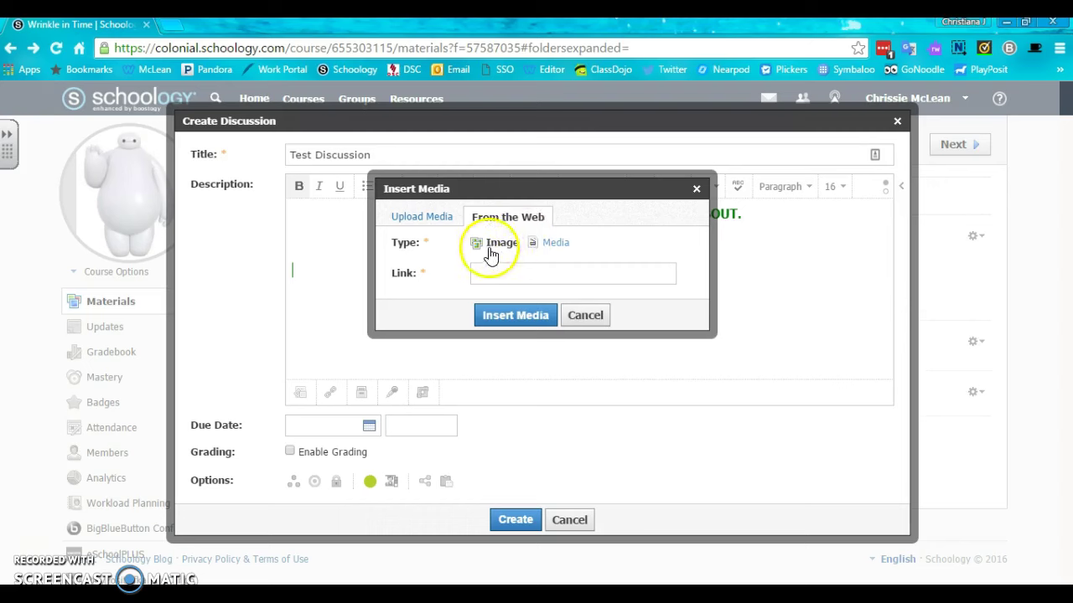
pyautogui.click(417, 218)
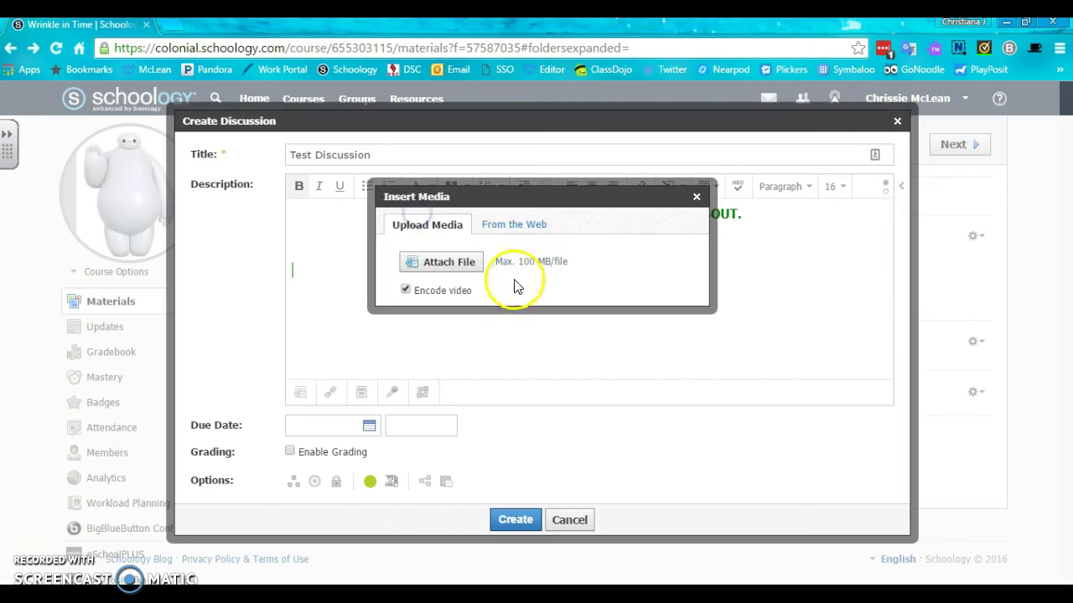
pyautogui.click(439, 265)
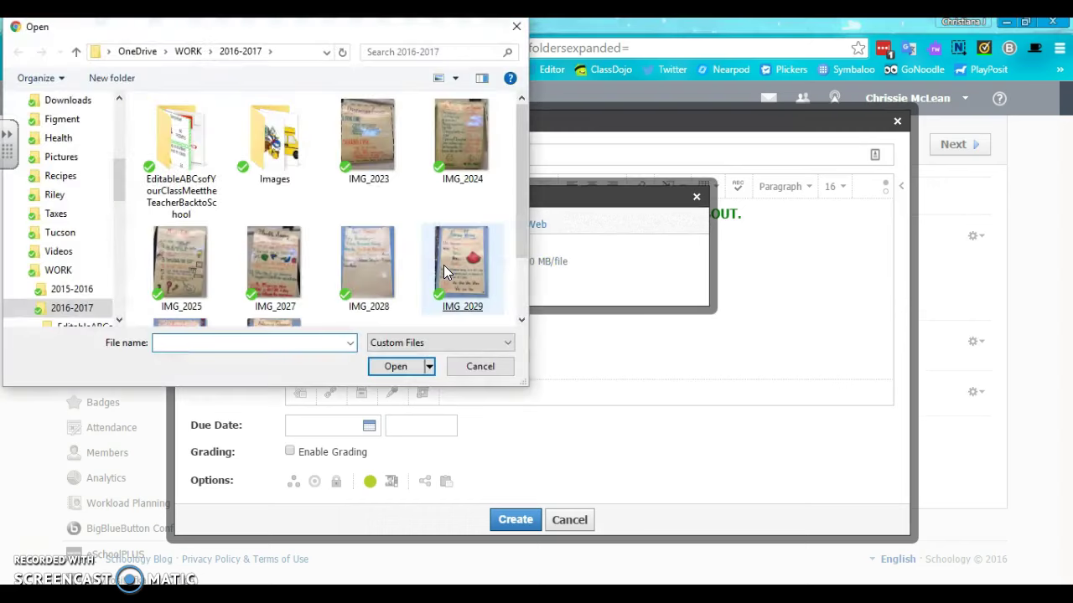
pyautogui.doubleClick(295, 149)
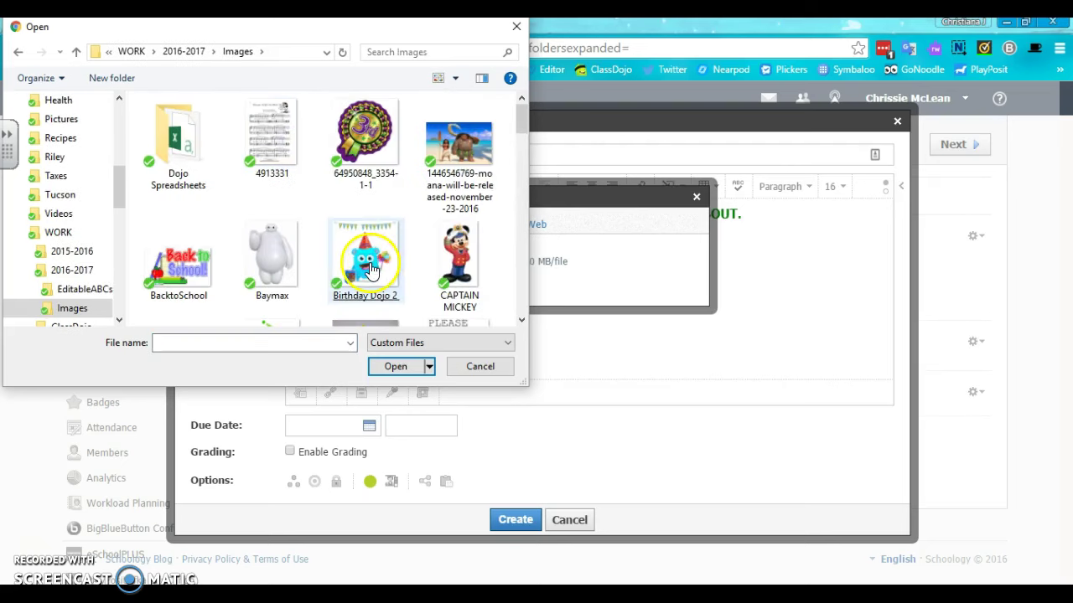
pyautogui.doubleClick(474, 254)
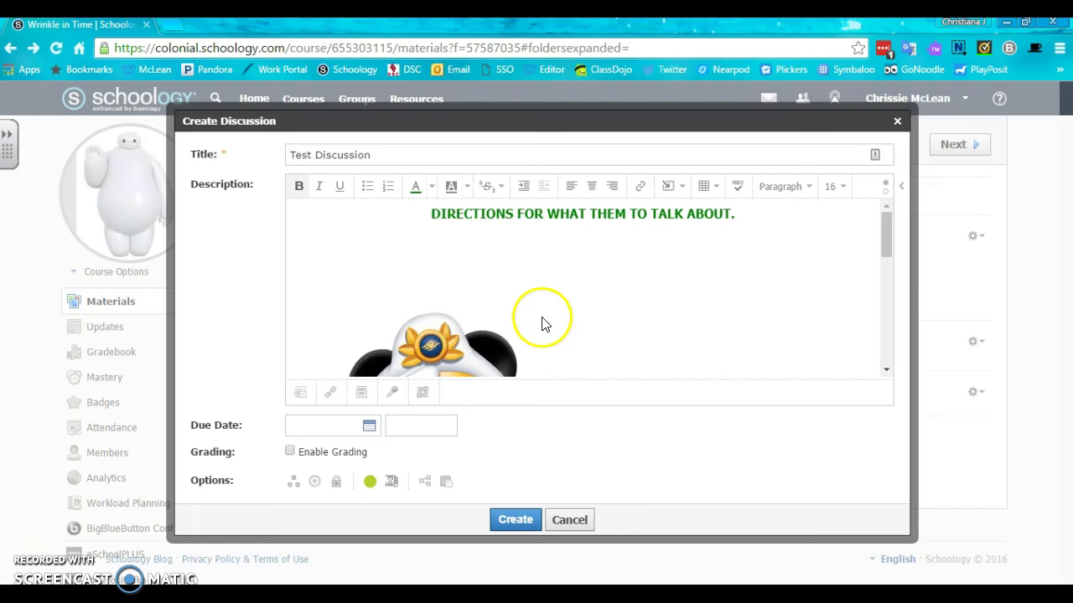
# Centre the inserted Captain Mickey picture
pyautogui.scroll(-5, 382, 343)
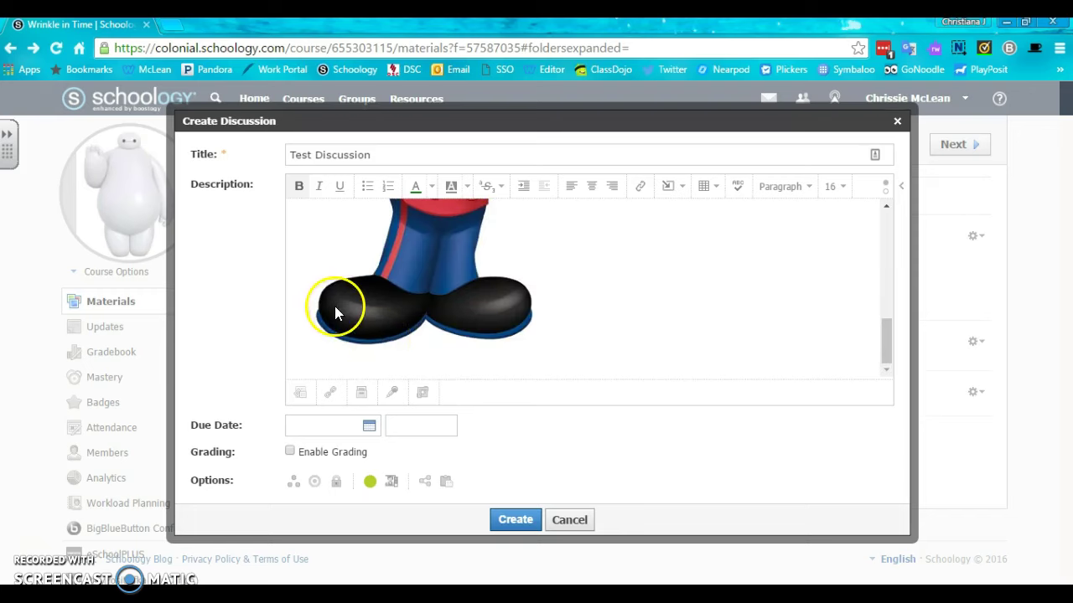
pyautogui.click(305, 292)
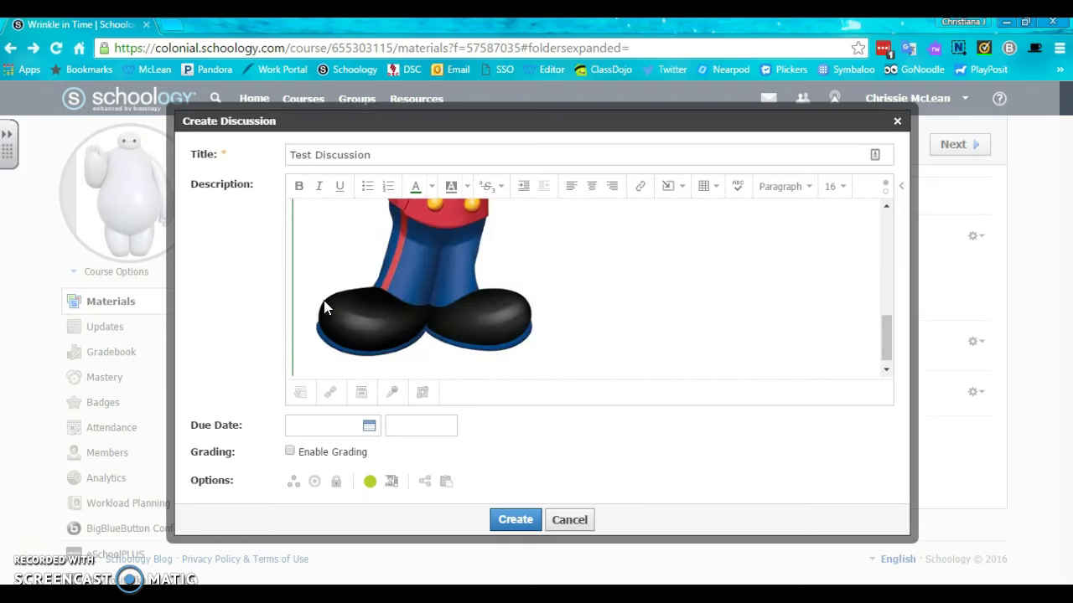
pyautogui.click(589, 192)
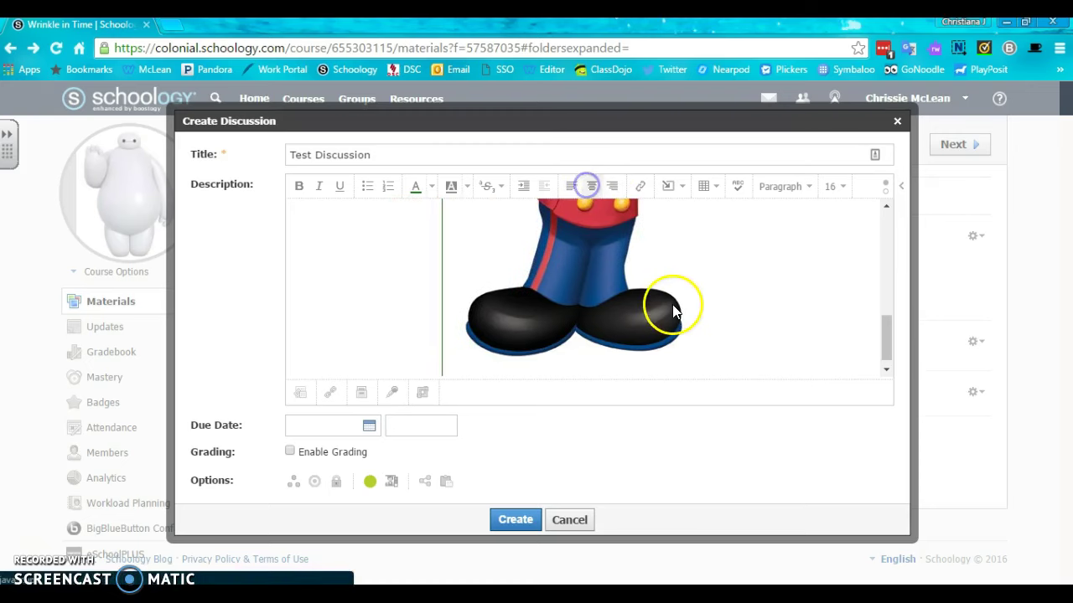
pyautogui.click(675, 307)
# Set the discussion's due date to 9/13/16 at 11:59PM
pyautogui.click(771, 304)
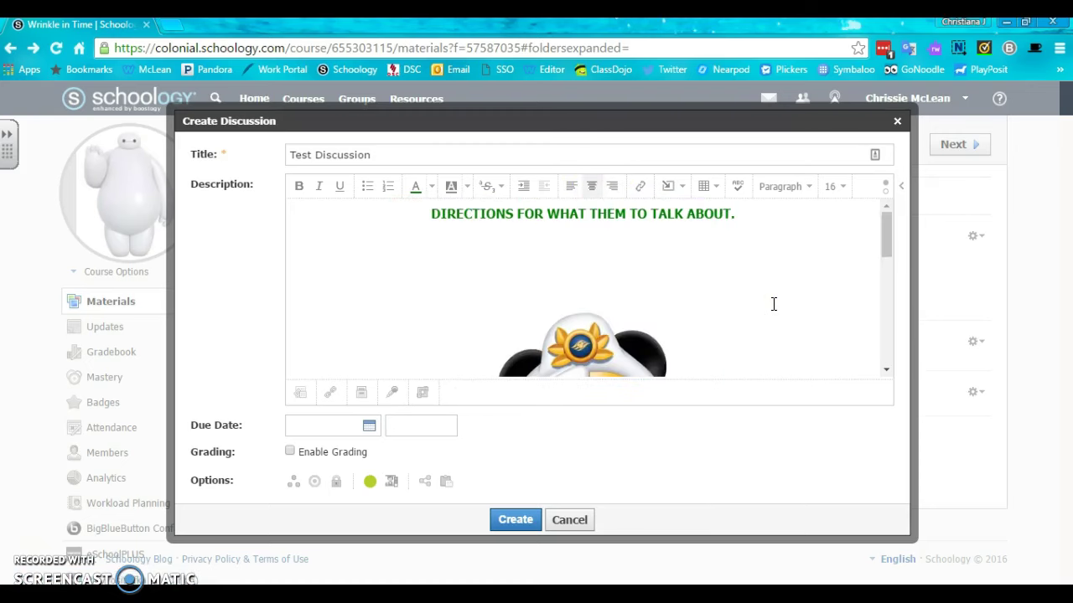
pyautogui.click(371, 427)
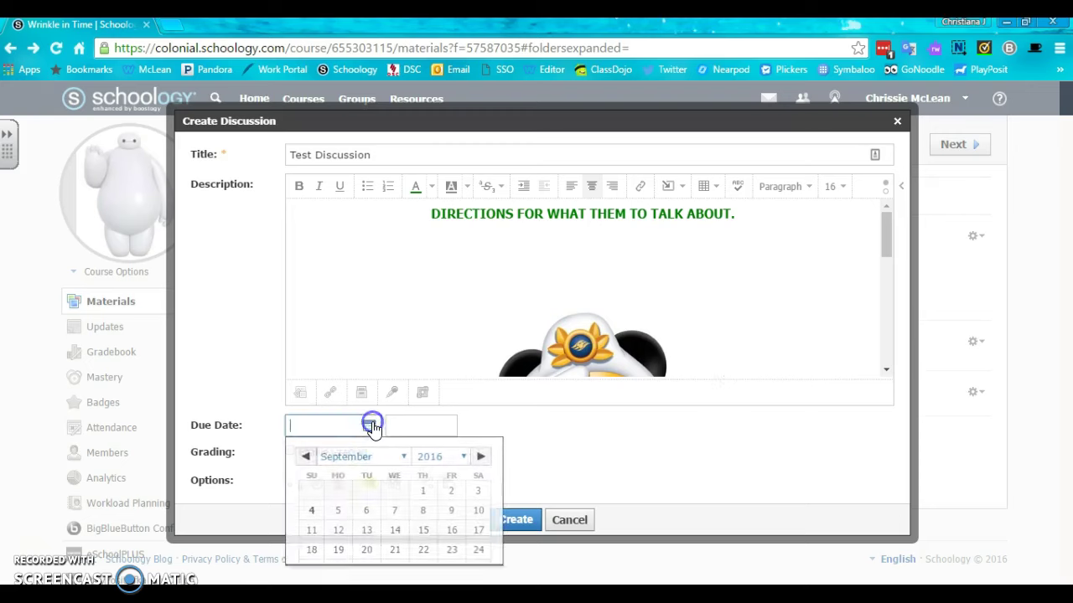
pyautogui.click(373, 530)
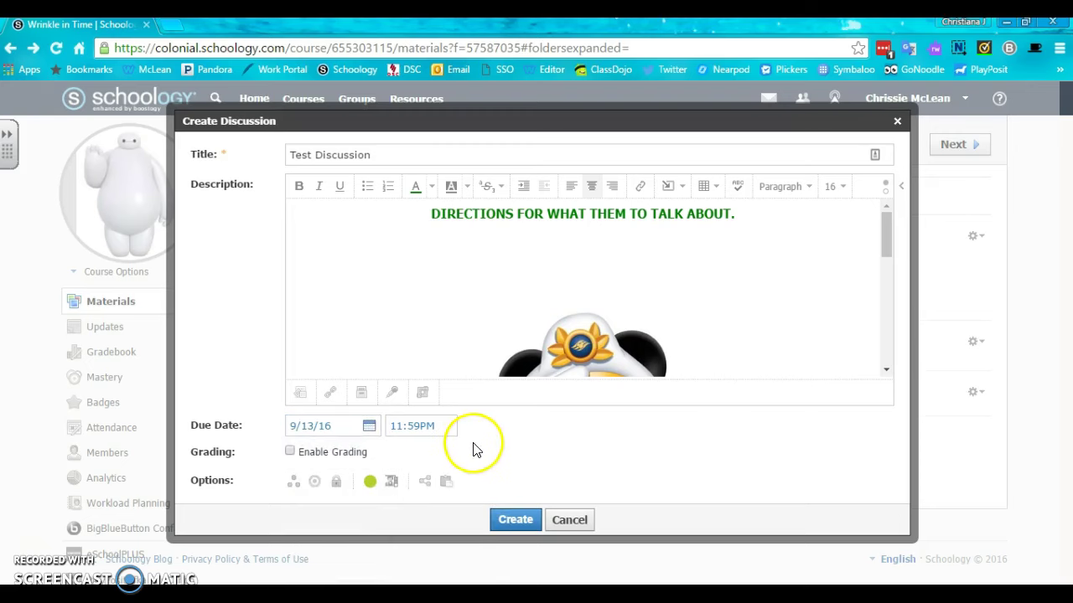
# Enable grading and file the discussion under the Substitute Teacher Day category
pyautogui.click(290, 451)
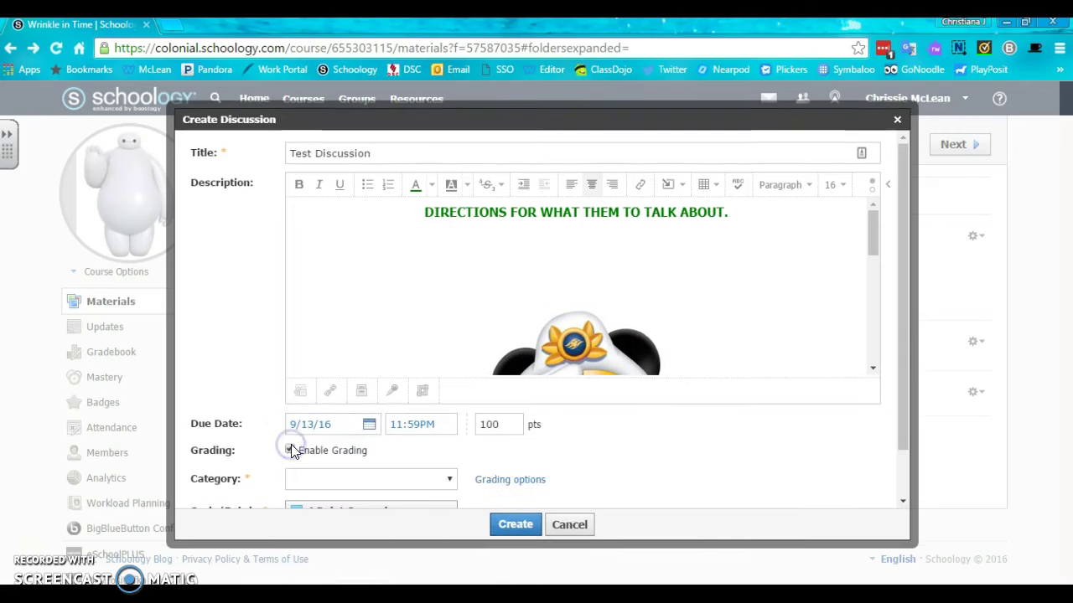
pyautogui.scroll(-2, 601, 414)
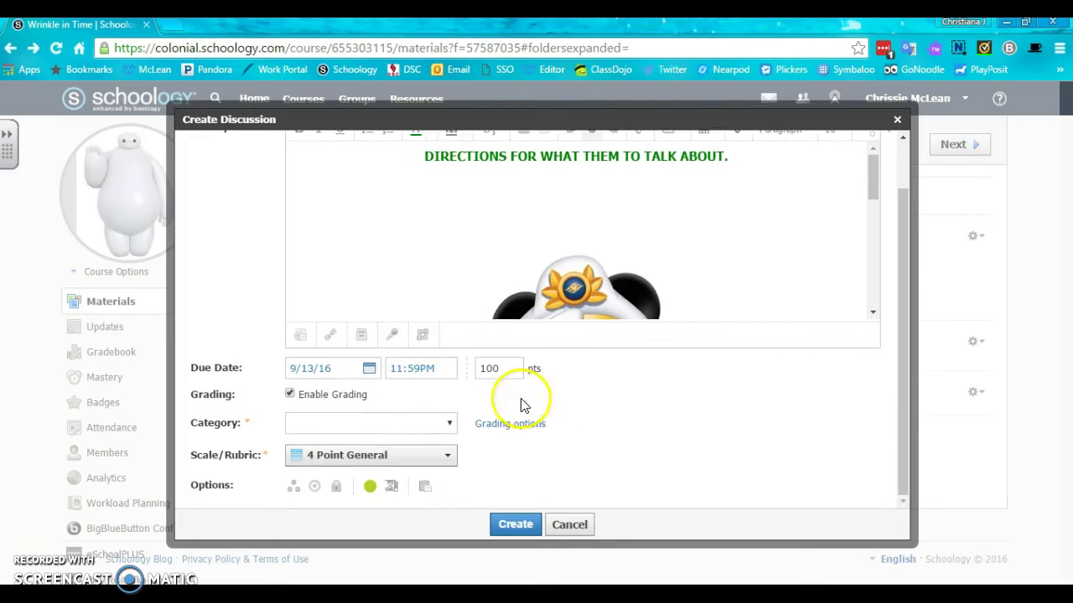
pyautogui.click(428, 431)
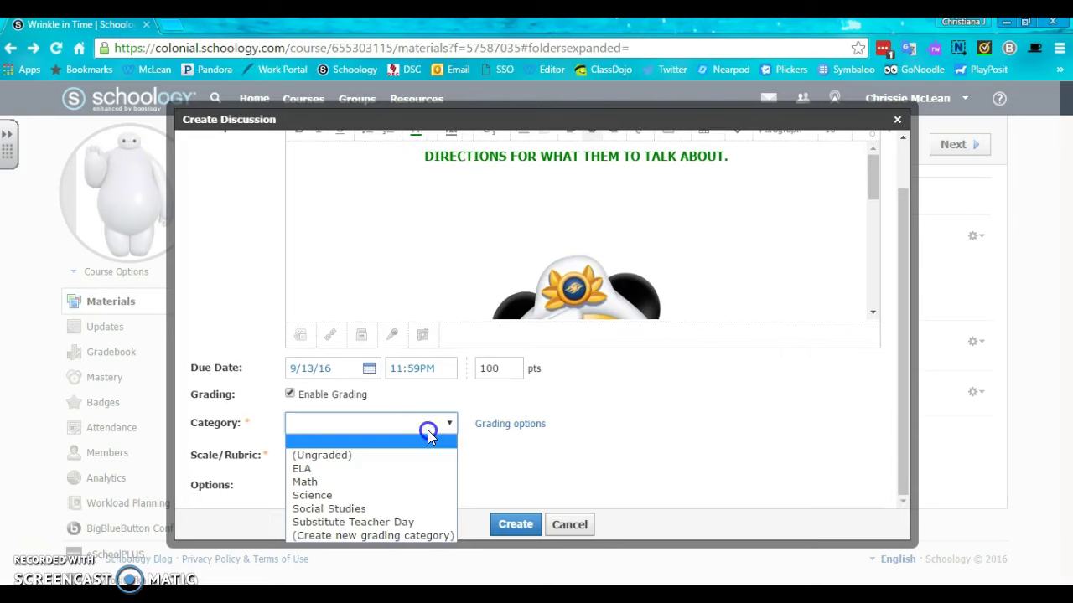
pyautogui.click(408, 521)
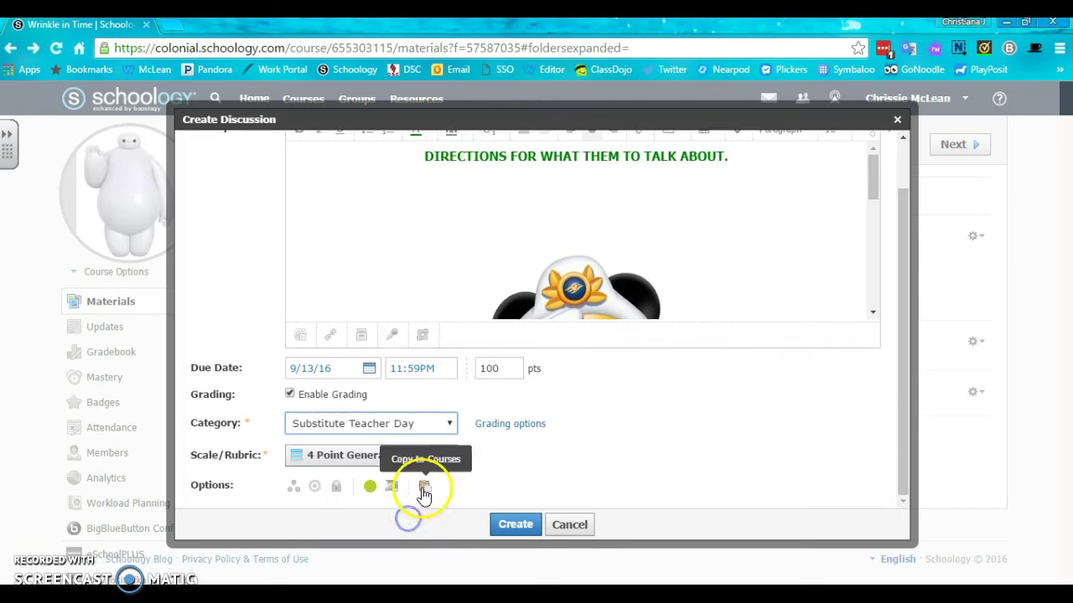
pyautogui.click(367, 463)
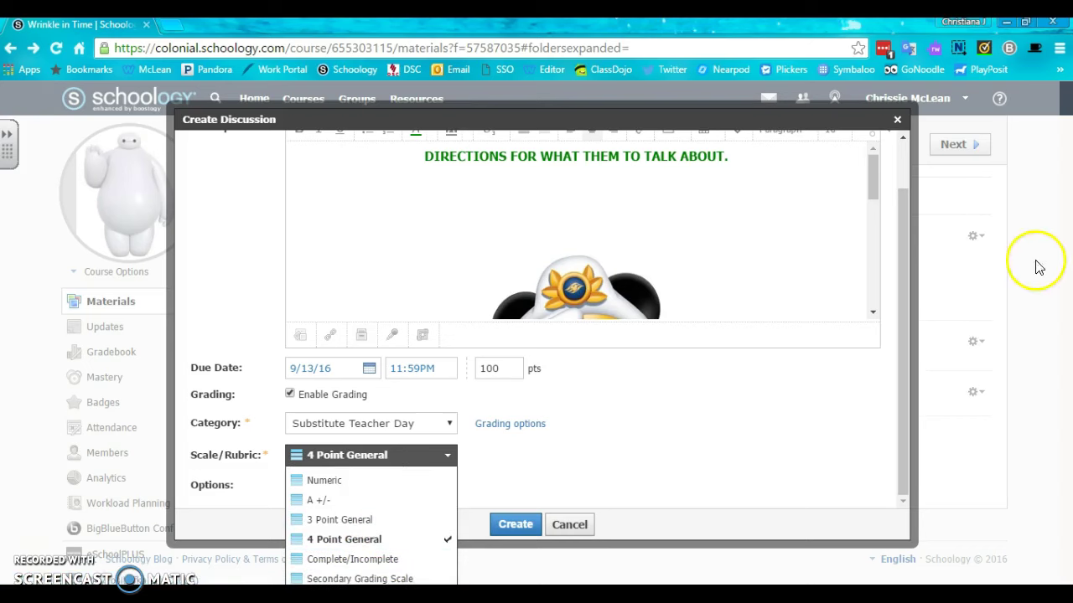
# Zoom the browser page out to 75%
pyautogui.click(1059, 47)
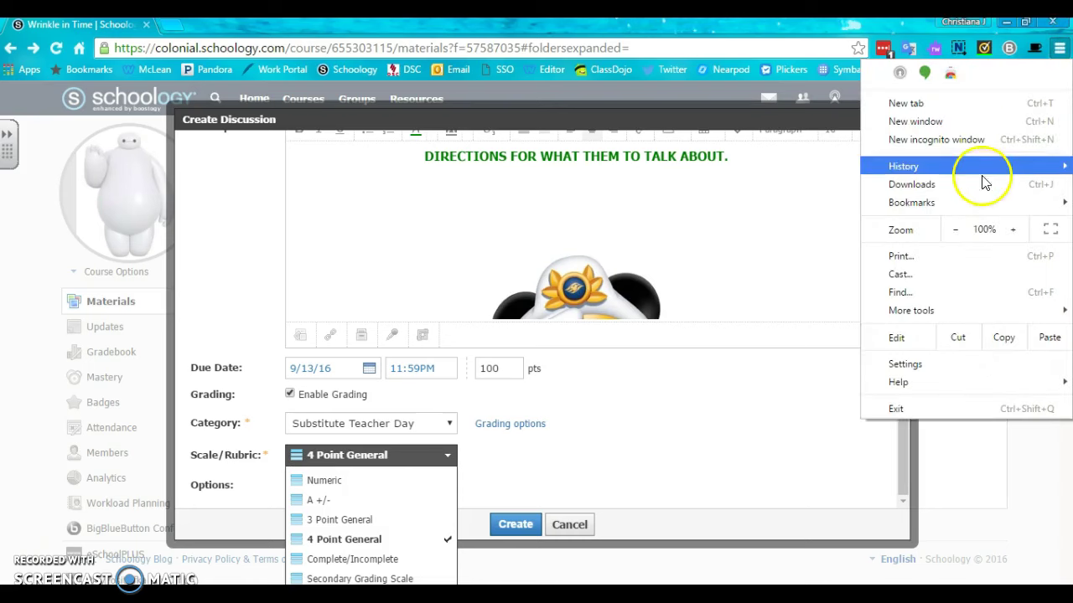
pyautogui.click(956, 229)
pyautogui.click(957, 230)
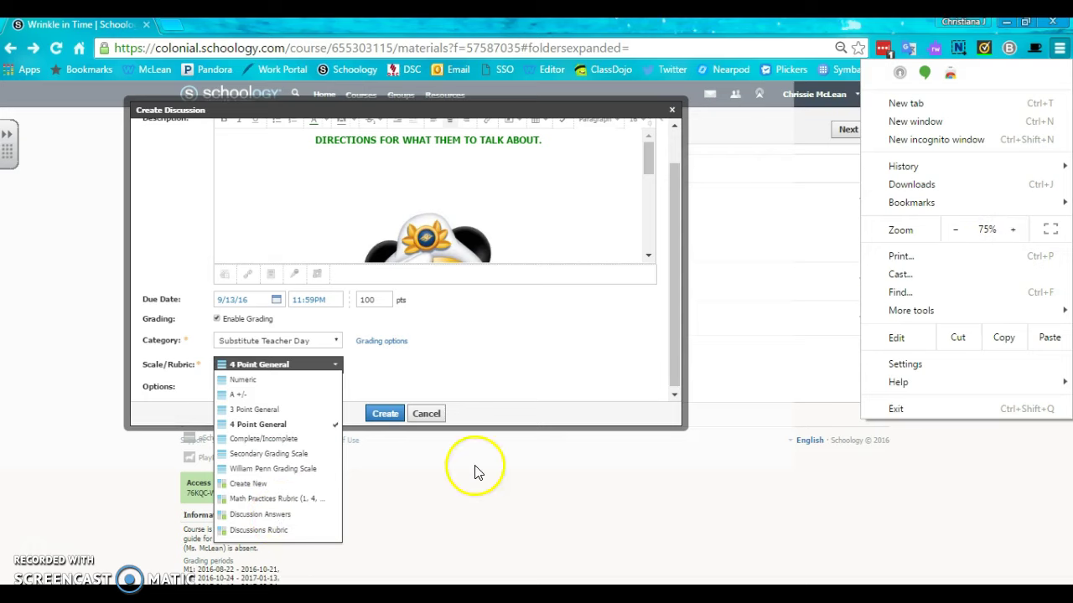
# Grade with the Discussions Rubric, create the discussion, and begin restoring browser zoom
pyautogui.click(266, 530)
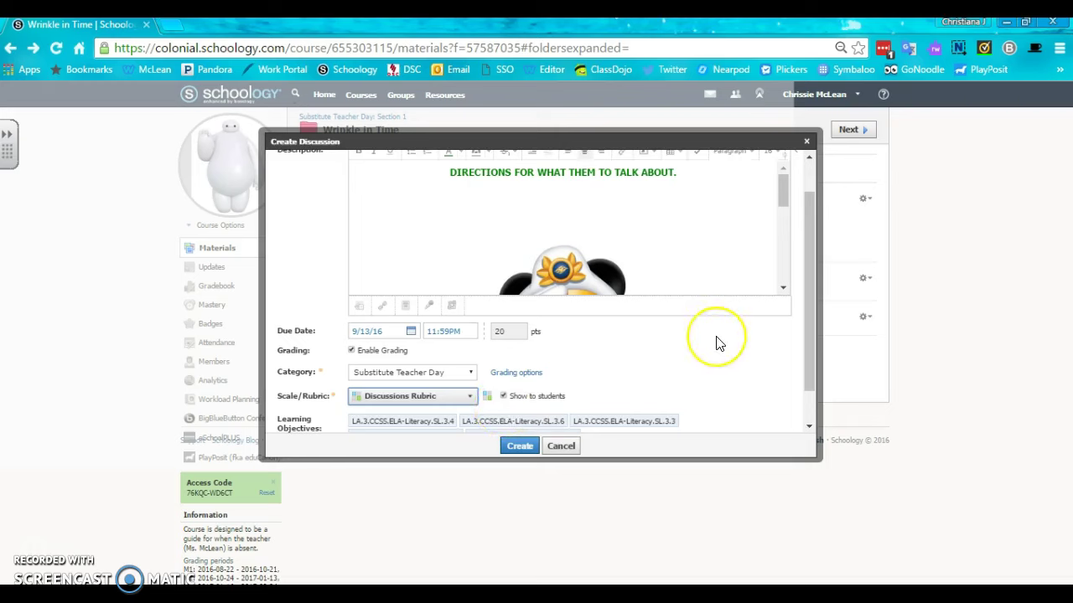
pyautogui.scroll(-2, 712, 340)
pyautogui.click(520, 446)
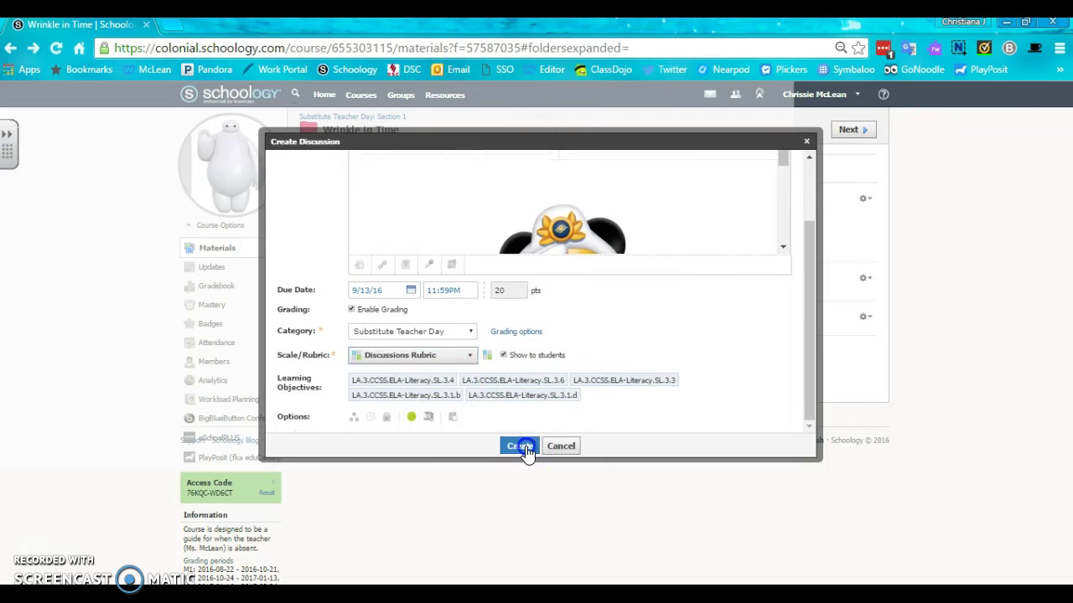
pyautogui.click(1059, 47)
pyautogui.click(1028, 236)
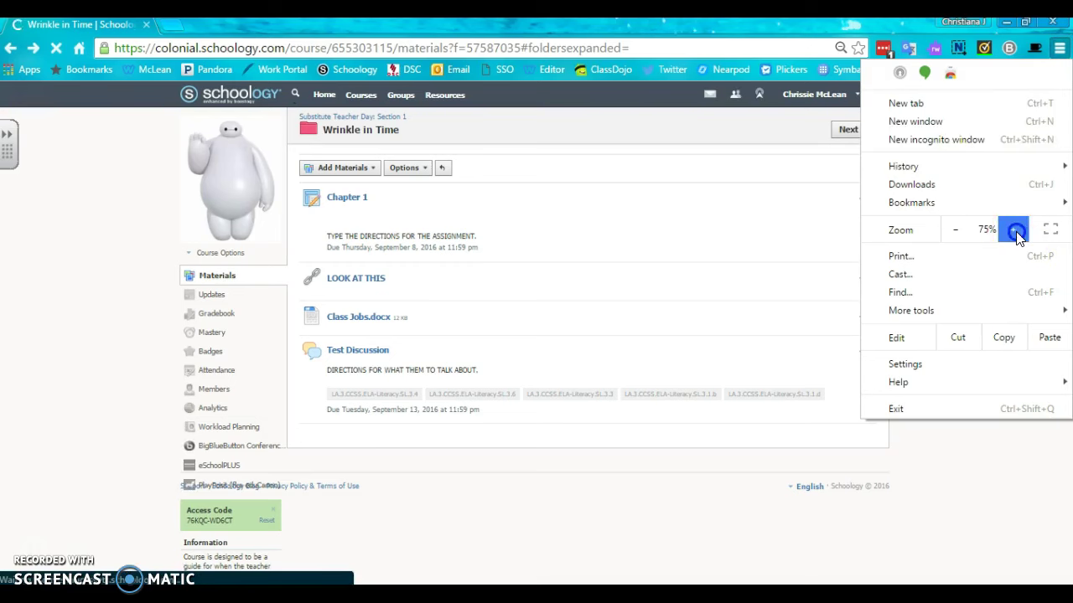
pyautogui.click(1016, 234)
pyautogui.click(1015, 234)
pyautogui.click(590, 316)
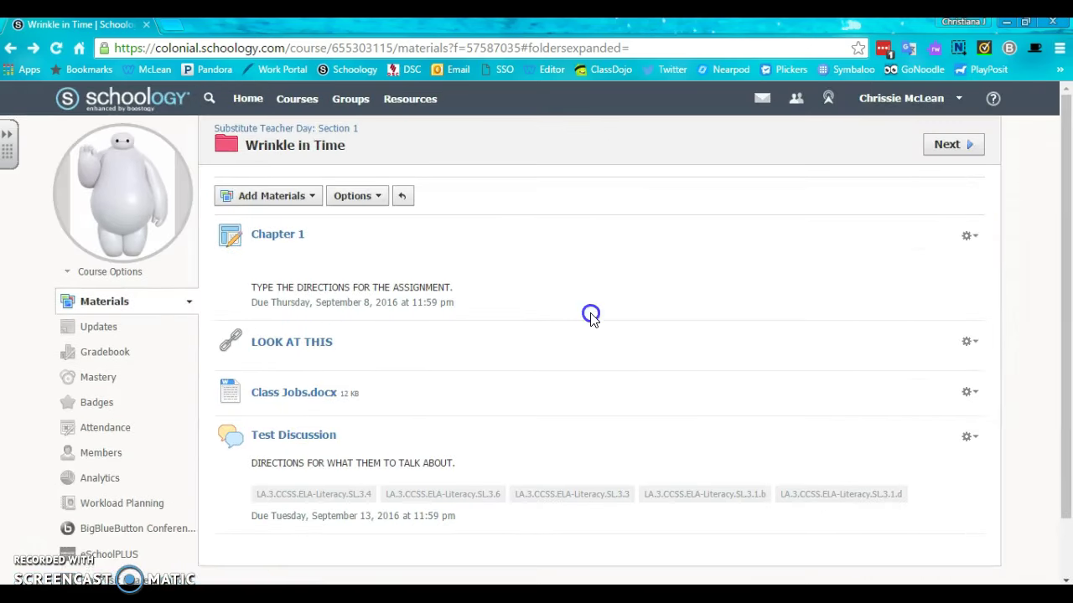
pyautogui.scroll(-1, 591, 313)
pyautogui.scroll(1, 591, 318)
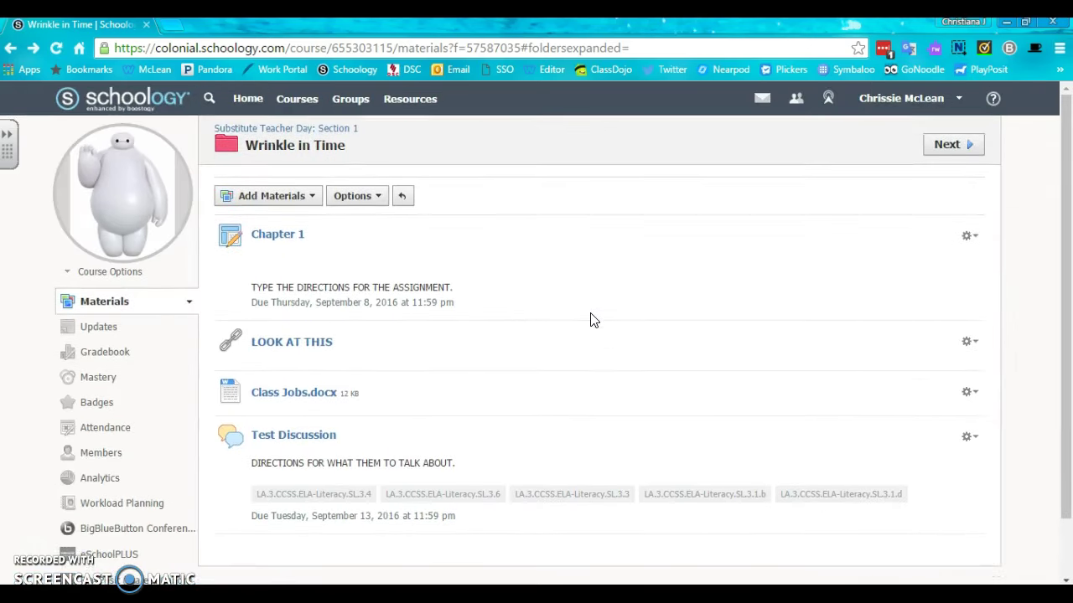
pyautogui.click(291, 201)
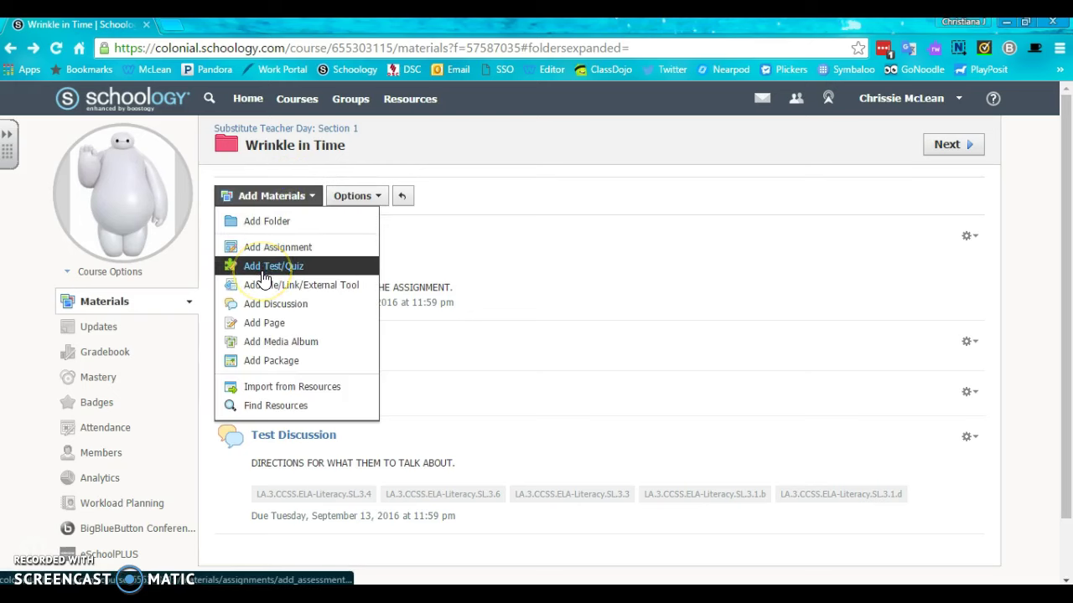
pyautogui.click(481, 313)
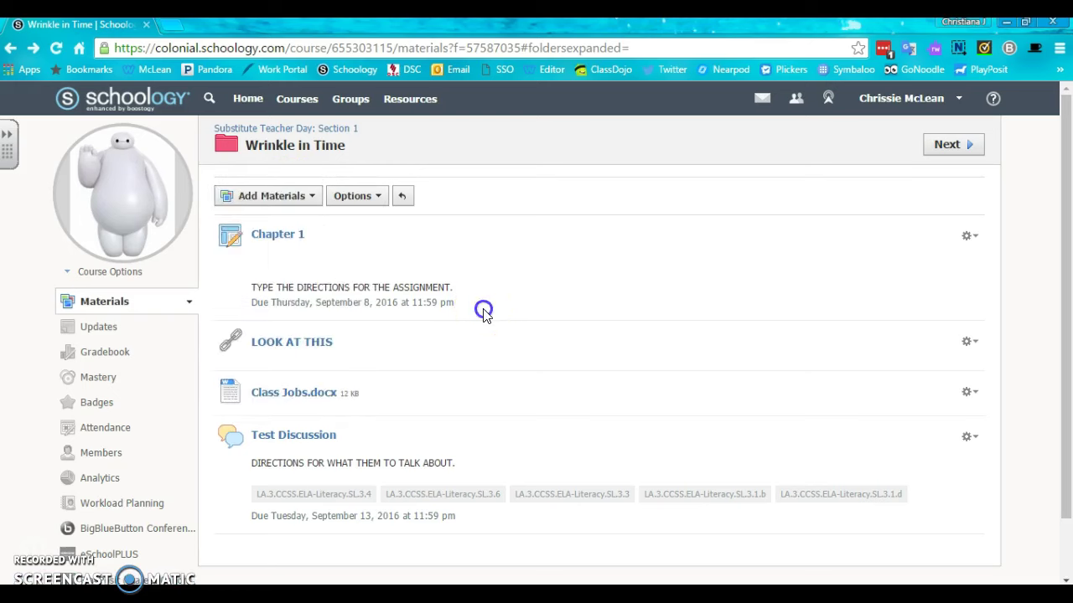
pyautogui.scroll(-1, 484, 314)
pyautogui.scroll(2, 483, 315)
pyautogui.click(302, 204)
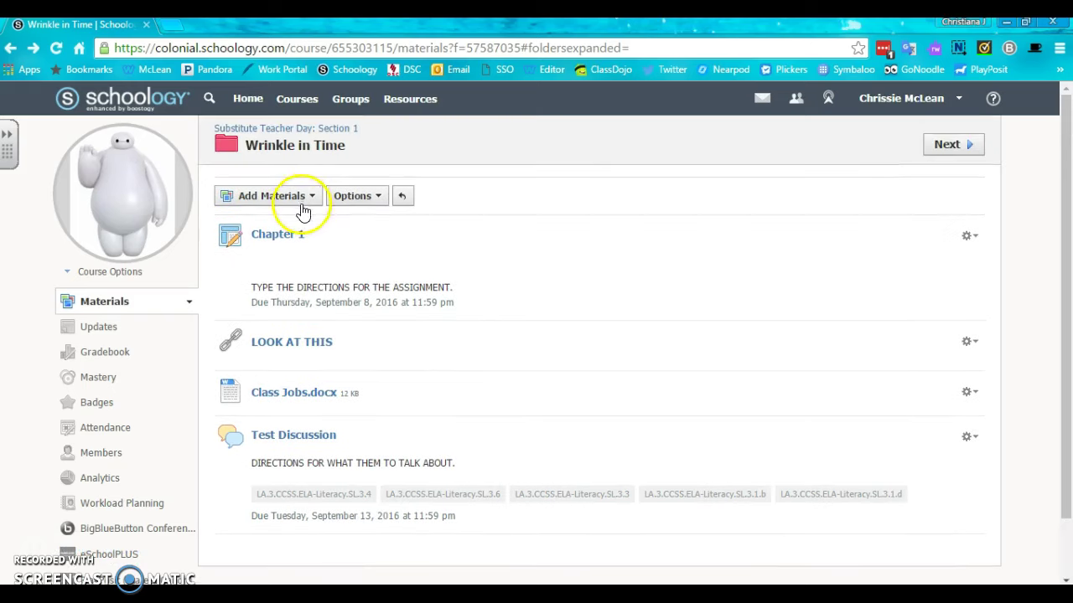
pyautogui.click(526, 552)
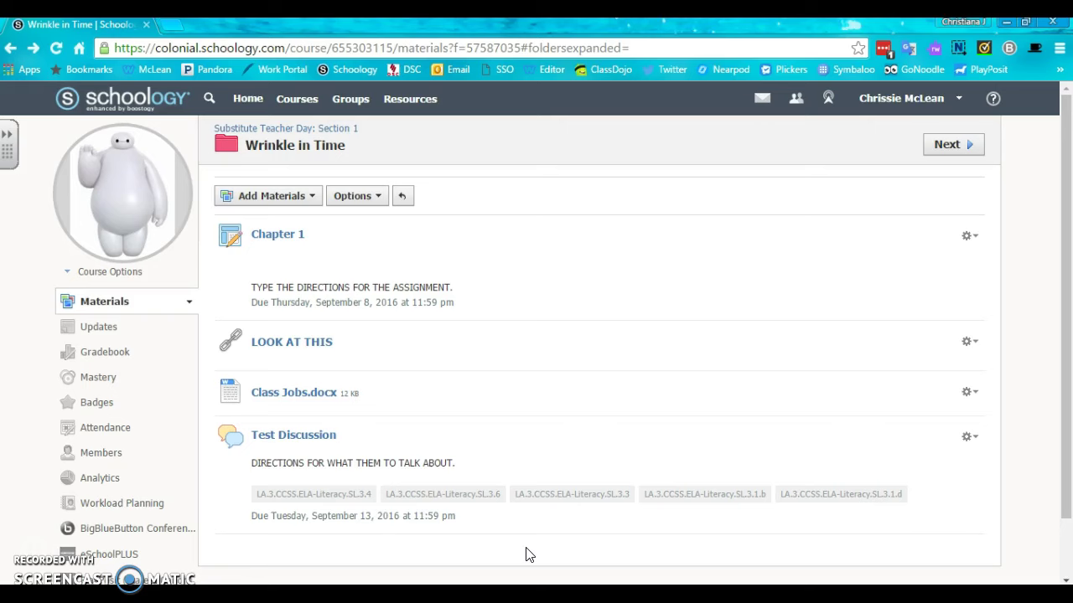